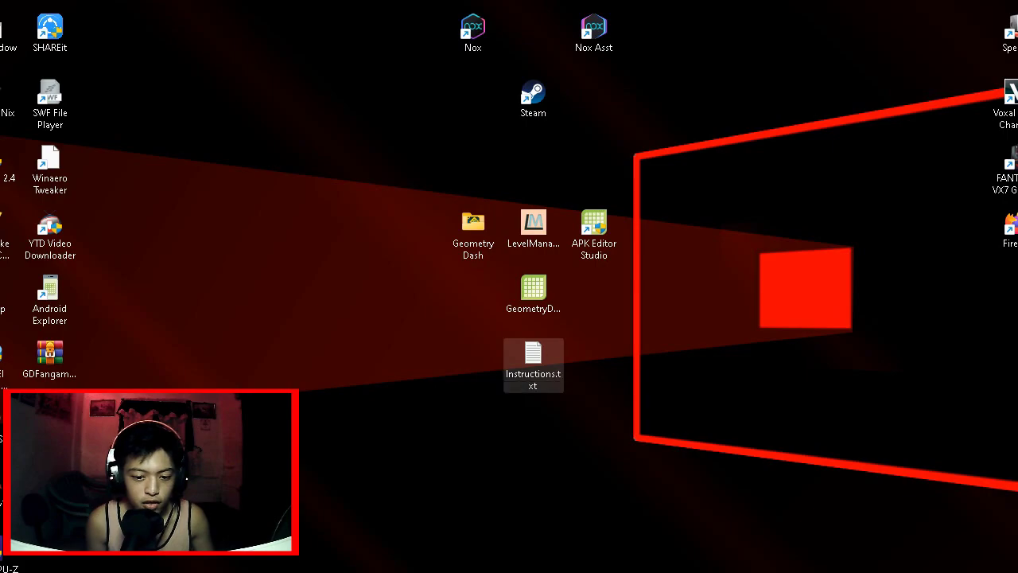
# Open Instructions.txt from the desktop and read through the PC instructions, starting with the Notepad++ and APK Editor Studio installation.
pyautogui.doubleClick(533, 365)
pyautogui.moveTo(557, 163); pyautogui.dragTo(463, 99)
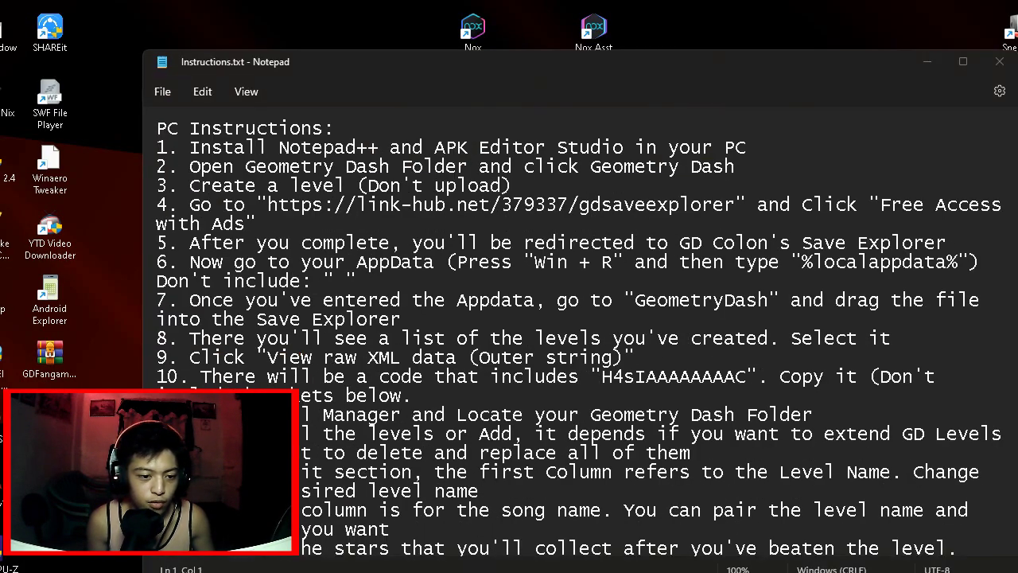
pyautogui.click(928, 61)
pyautogui.moveTo(49, 354)
pyautogui.mouseDown()
pyautogui.moveTo(412, 299)
pyautogui.moveTo(49, 354)
pyautogui.mouseUp()
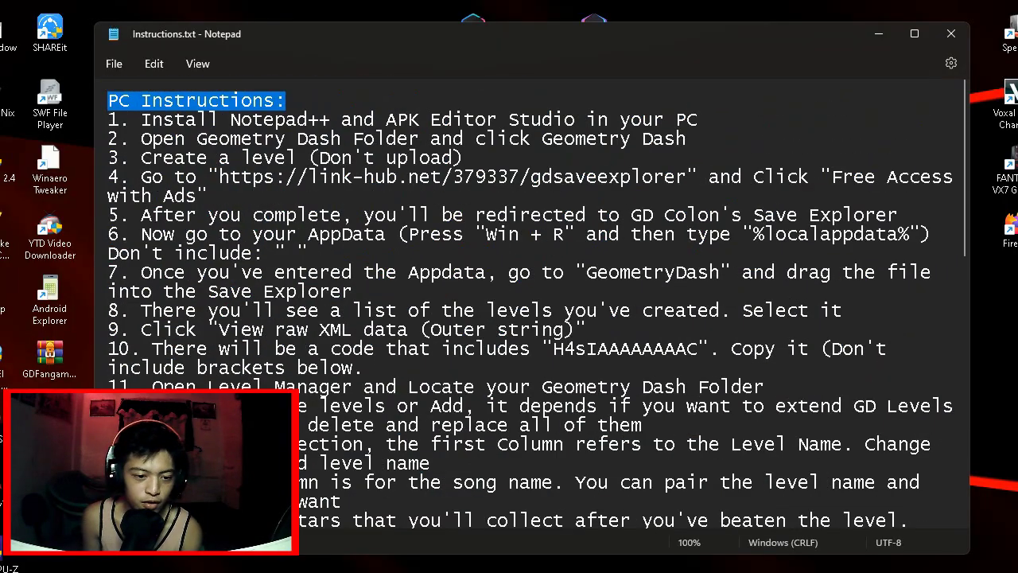
pyautogui.moveTo(288, 102); pyautogui.dragTo(686, 348)
pyautogui.click(687, 349)
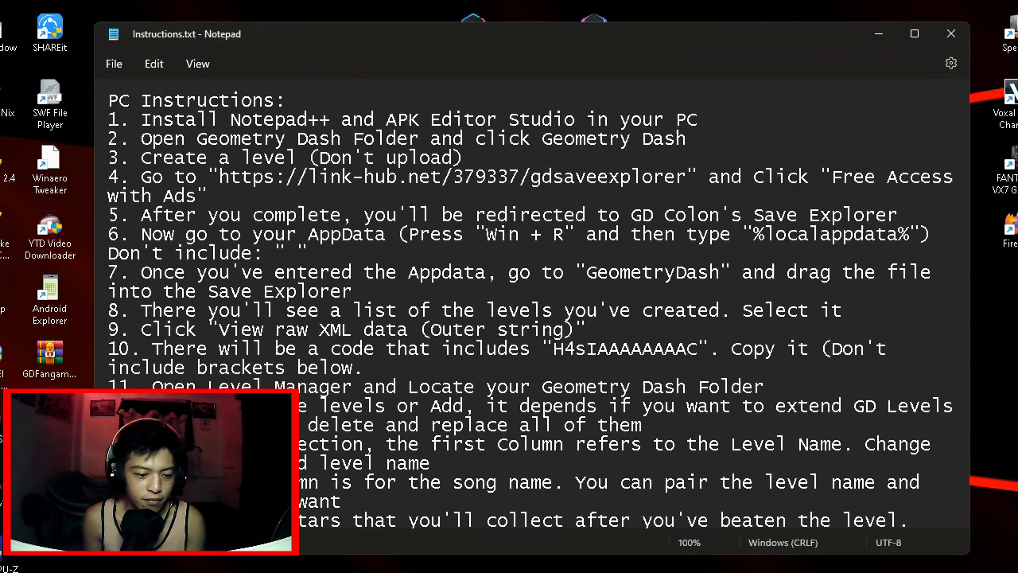
pyautogui.scroll(-6, 686, 348)
pyautogui.scroll(-1, 686, 349)
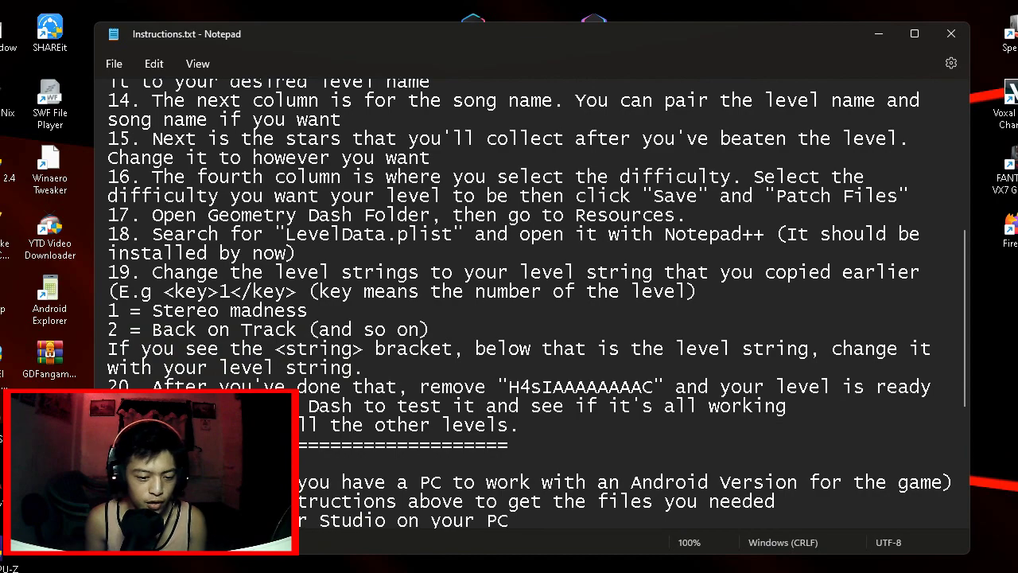
pyautogui.scroll(7, 523, 482)
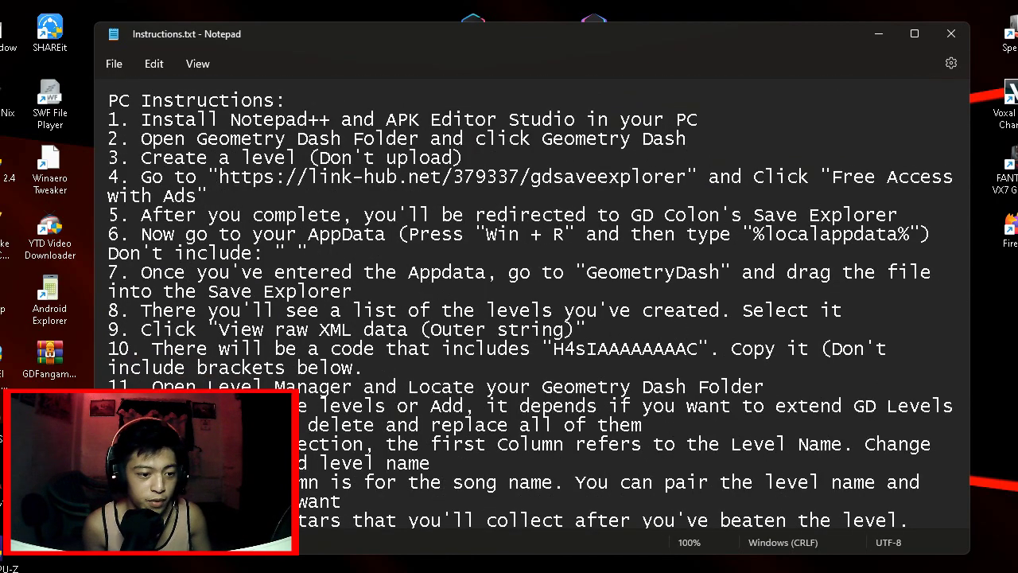
pyautogui.tripleClick(402, 119)
pyautogui.click(655, 120)
pyautogui.moveTo(699, 120); pyautogui.dragTo(142, 119)
pyautogui.click(142, 120)
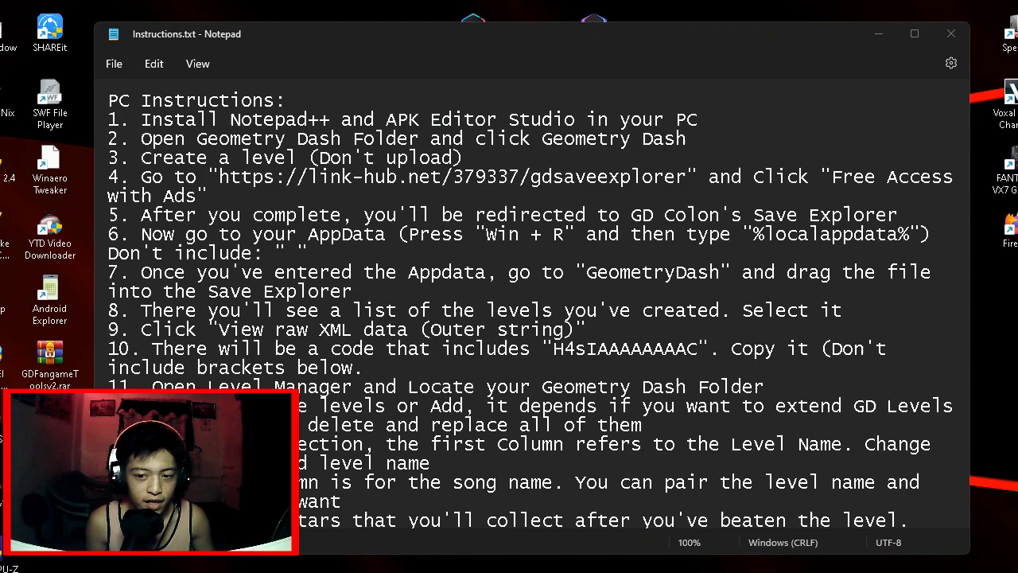
pyautogui.moveTo(749, 249); pyautogui.dragTo(430, 311)
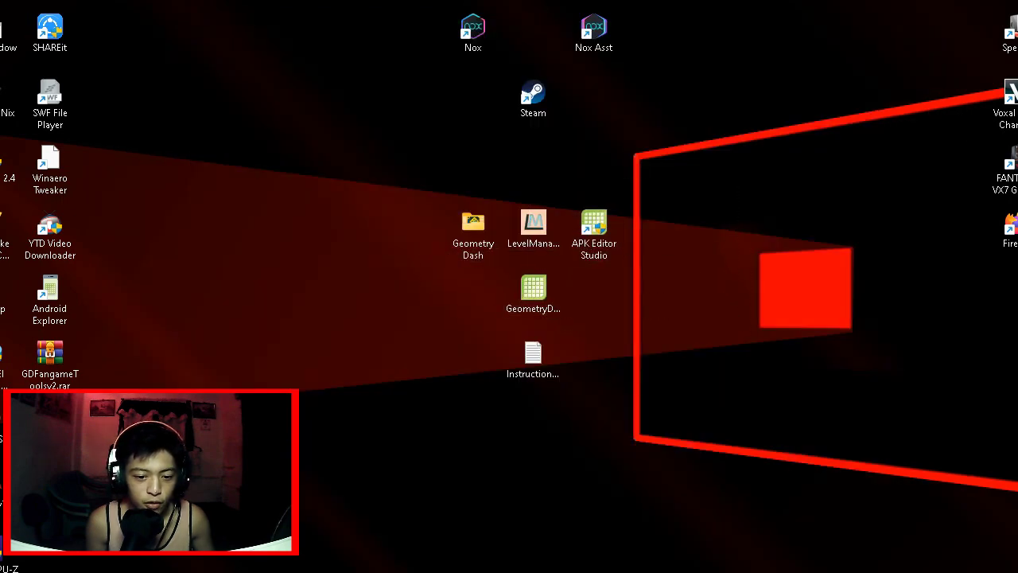
pyautogui.moveTo(797, 330)
pyautogui.mouseDown()
pyautogui.moveTo(579, 244)
pyautogui.moveTo(700, 290)
pyautogui.mouseUp()
pyautogui.moveTo(701, 291)
pyautogui.mouseDown()
pyautogui.moveTo(680, 287)
pyautogui.moveTo(614, 235)
pyautogui.mouseUp()
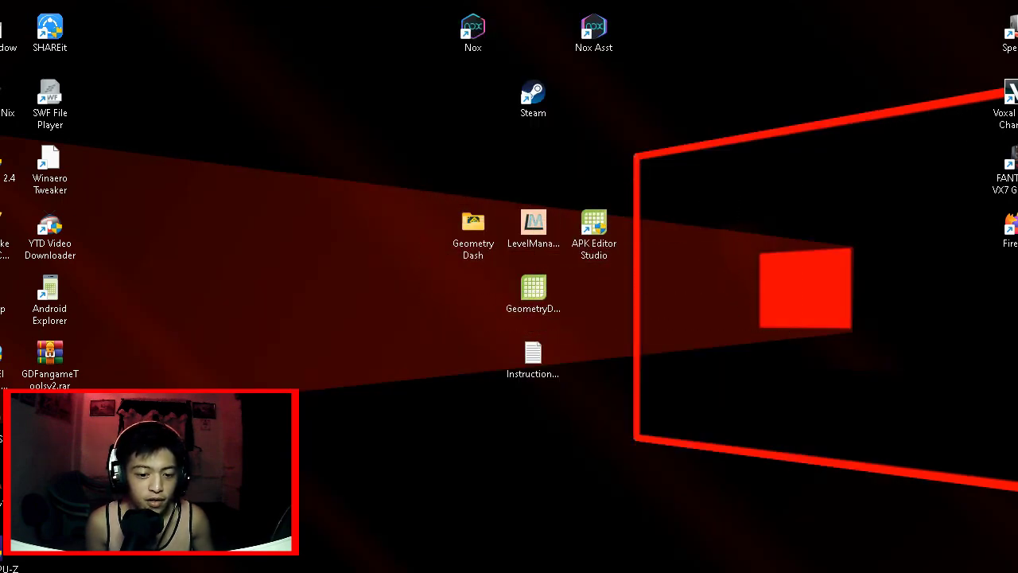
pyautogui.moveTo(722, 234); pyautogui.dragTo(453, 371)
pyautogui.moveTo(724, 284); pyautogui.dragTo(494, 278)
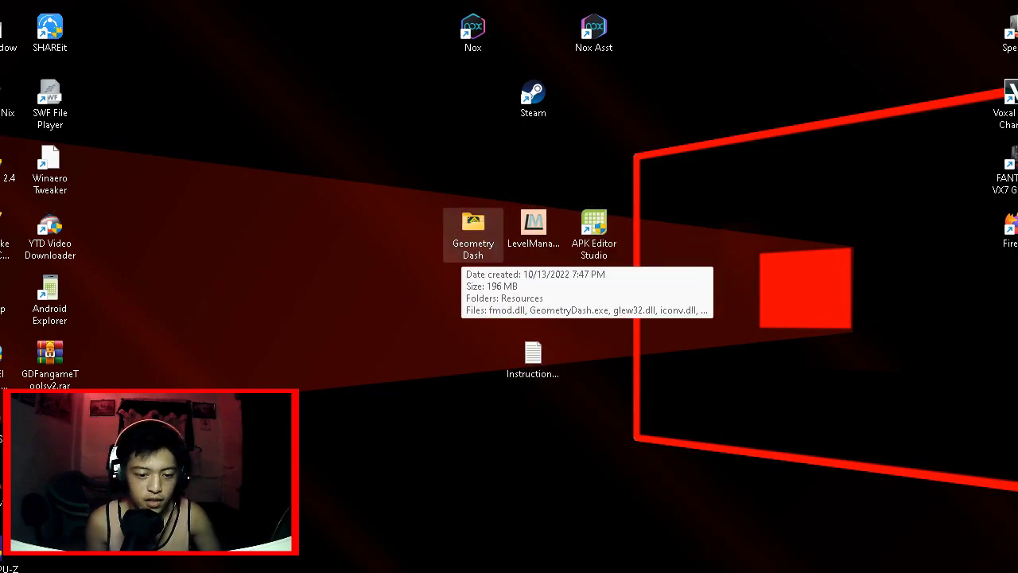
# Check the available file actions for LevelManager.exe on the desktop, including editing with Notepad++.
pyautogui.click(534, 234)
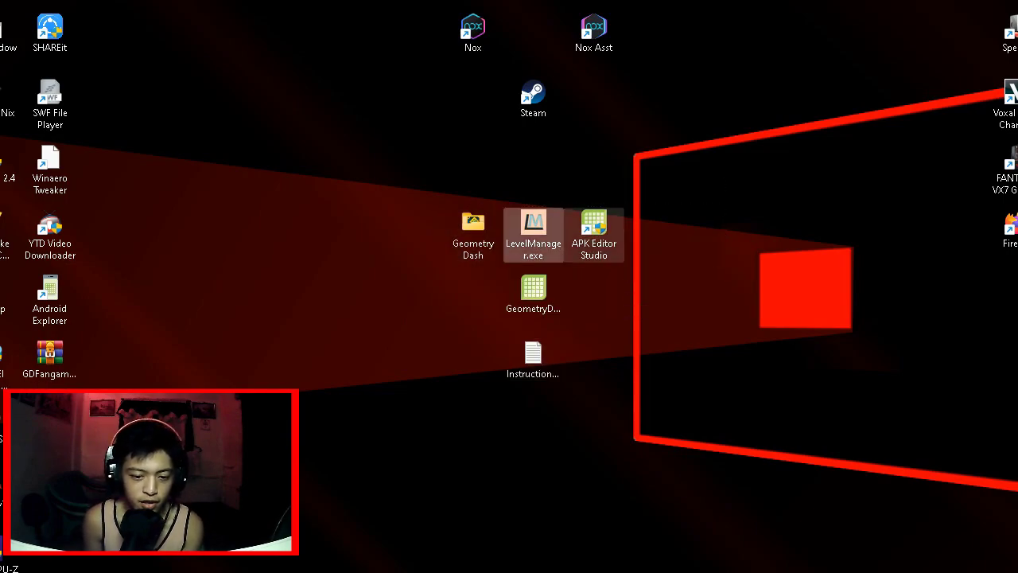
pyautogui.moveTo(711, 273); pyautogui.dragTo(620, 204)
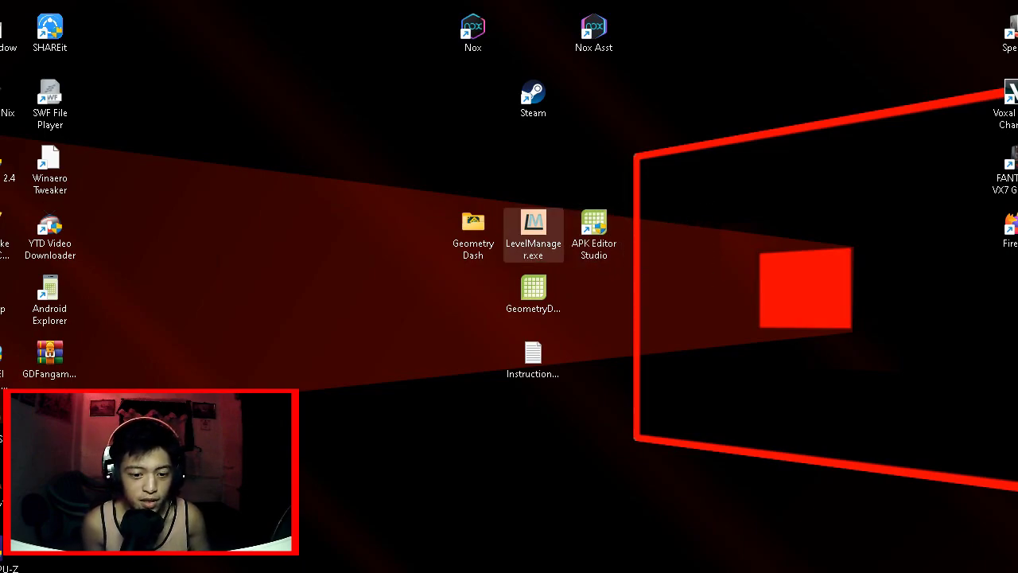
pyautogui.rightClick(533, 229)
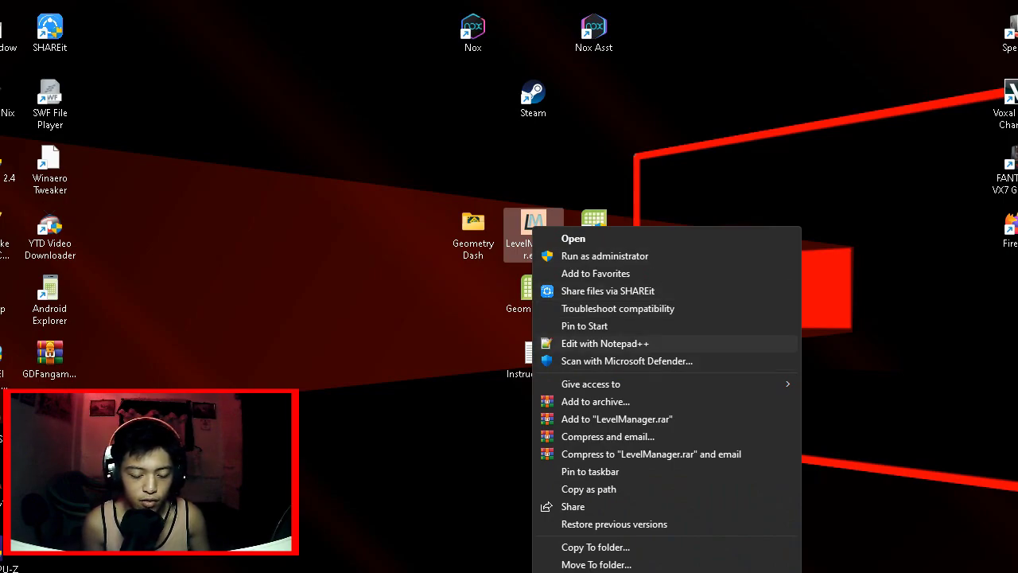
pyautogui.click(446, 310)
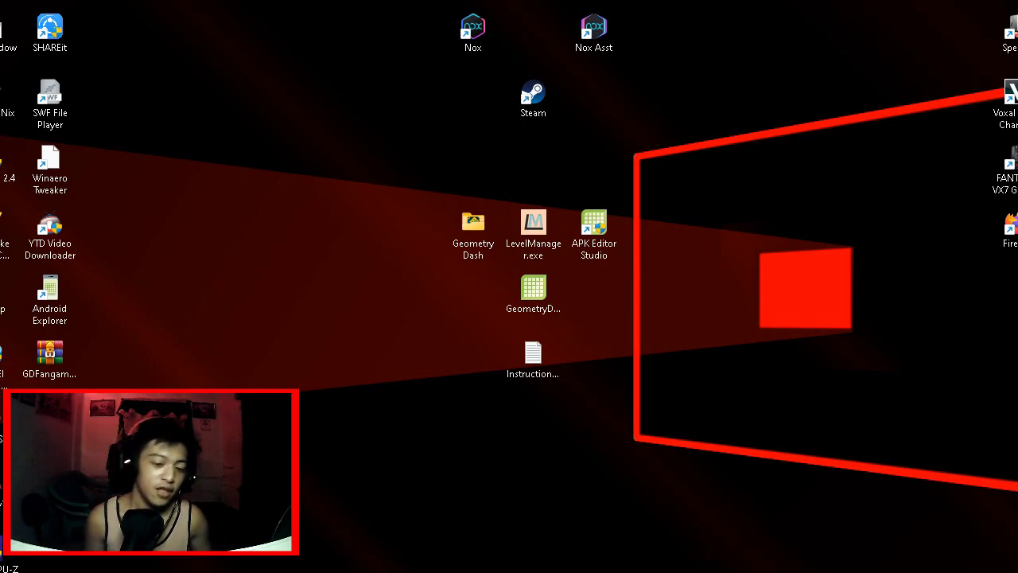
# Following instruction 2, open the Geometry Dash folder on the desktop and launch the game.
pyautogui.moveTo(141, 139); pyautogui.dragTo(690, 140)
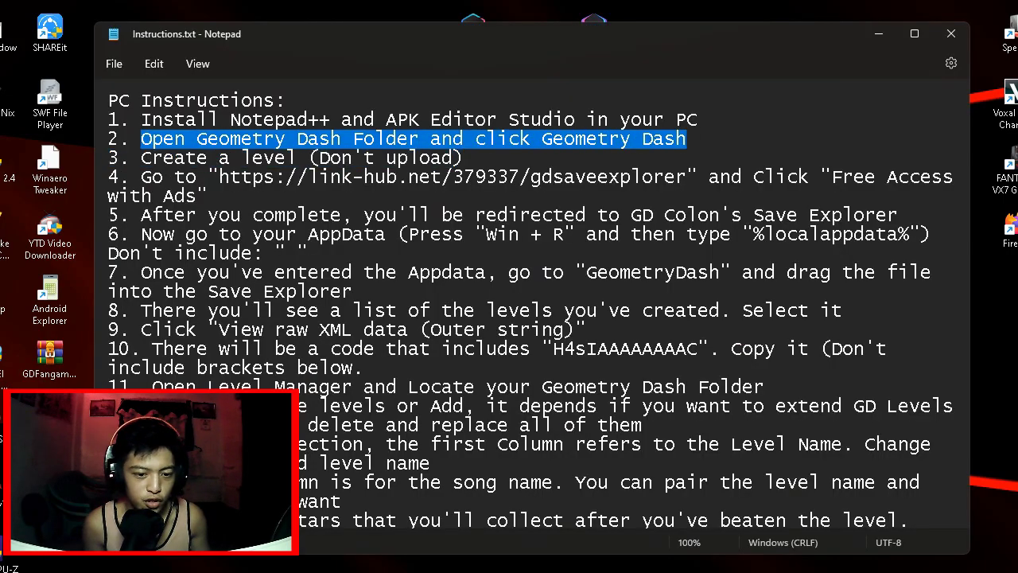
pyautogui.click(693, 140)
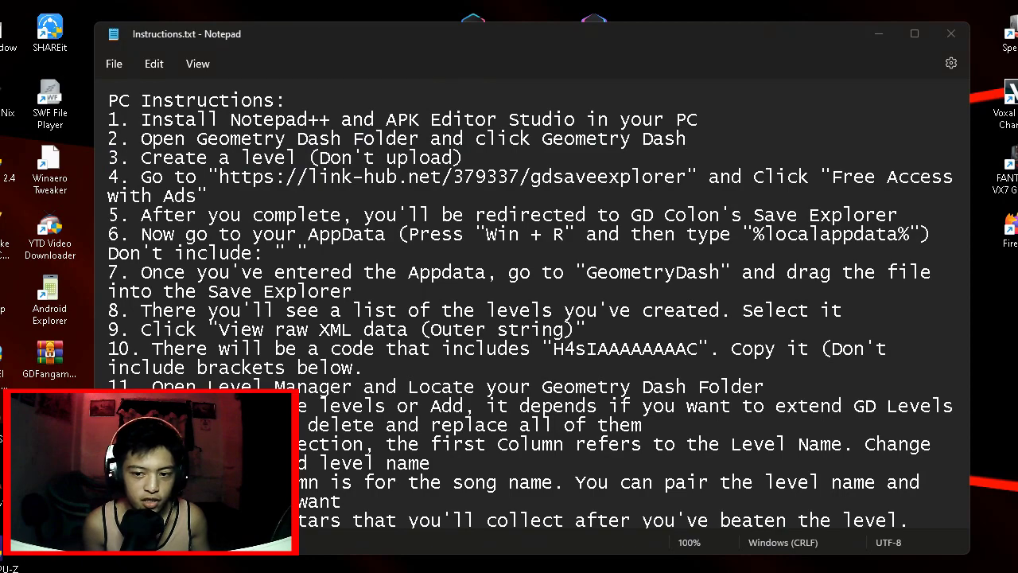
pyautogui.press('super+d')
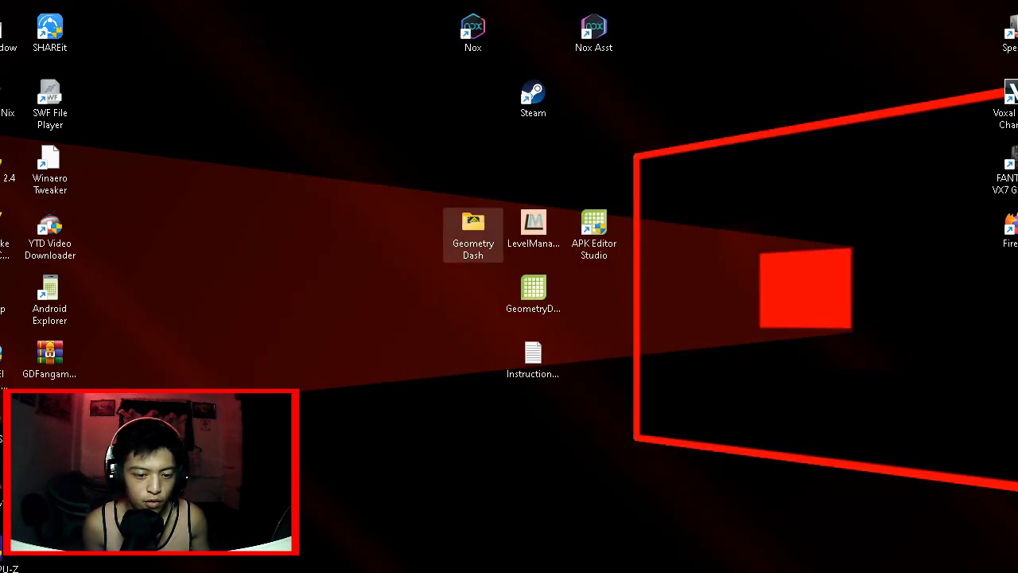
pyautogui.doubleClick(473, 233)
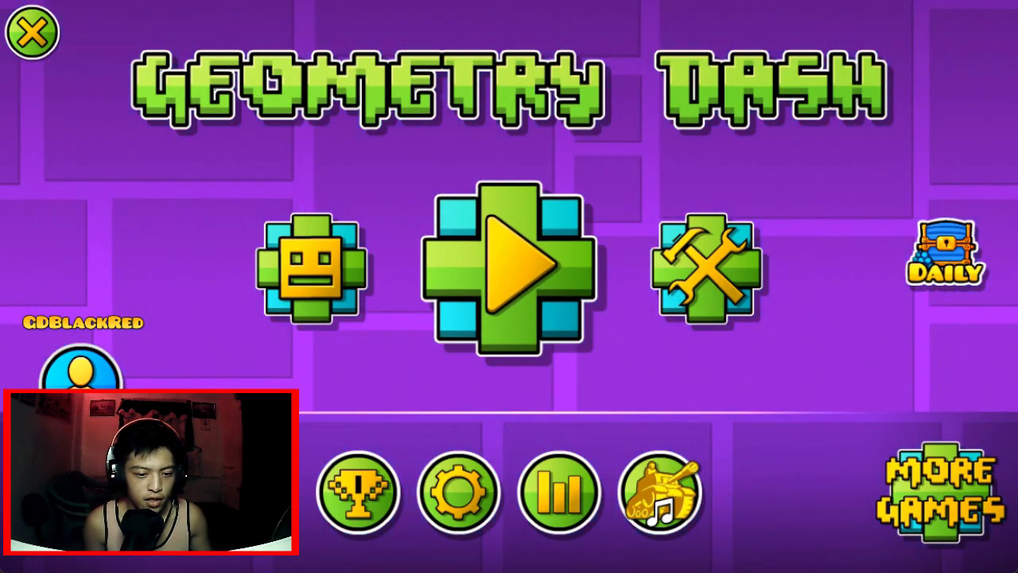
# Return to Instructions.txt and read instruction 3 about creating a level without uploading it.
pyautogui.hotkey('alt', 'Tab')
pyautogui.moveTo(431, 134); pyautogui.dragTo(80, 133)
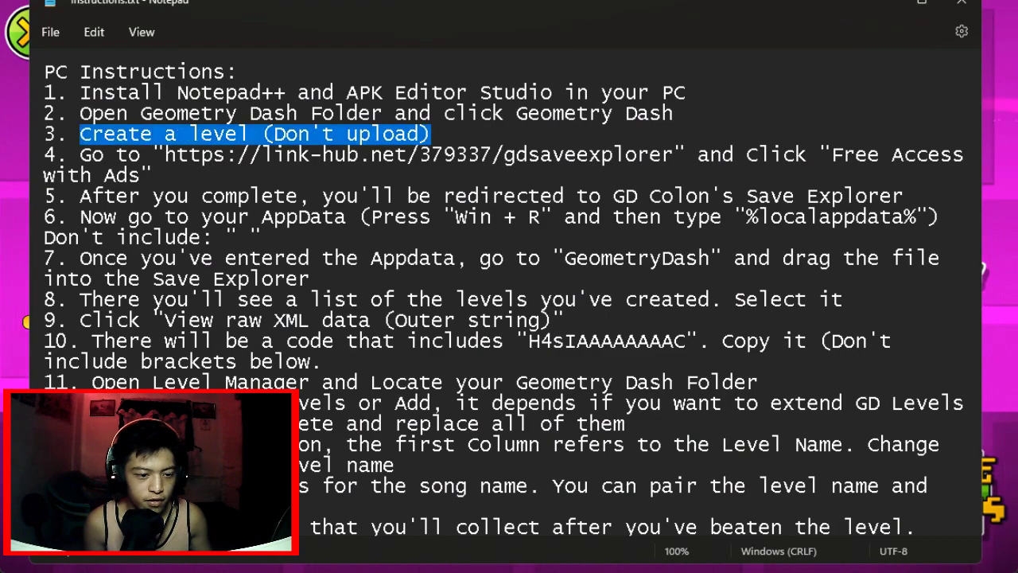
pyautogui.click(433, 134)
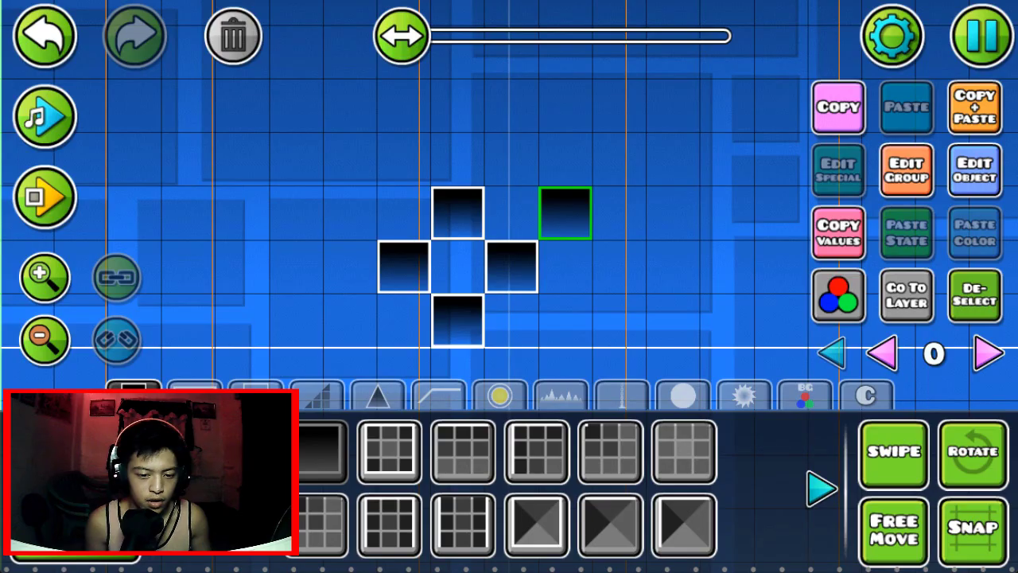
# Place more black blocks in the Geometry Dash level editor, forming a symmetrical base with a vertical column rising from its centre.
pyautogui.click(619, 267)
pyautogui.click(565, 321)
pyautogui.click(512, 213)
pyautogui.moveTo(512, 159)
pyautogui.mouseDown()
pyautogui.moveTo(509, 203)
pyautogui.moveTo(508, 177)
pyautogui.mouseUp()
pyautogui.click(509, 203)
pyautogui.click(508, 177)
pyautogui.click(507, 124)
pyautogui.moveTo(557, 302); pyautogui.dragTo(483, 169)
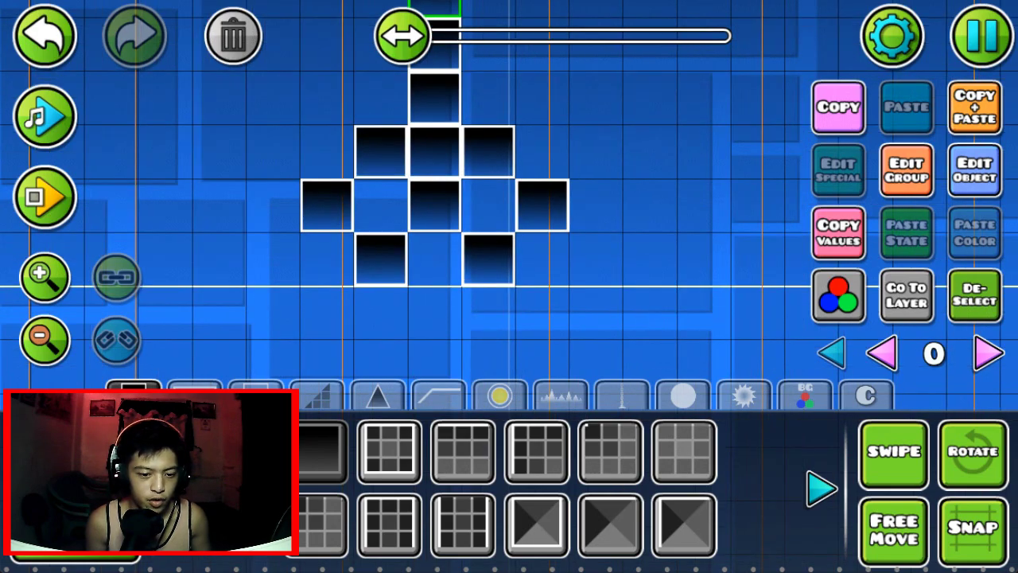
# Save the block level and exit the level editor.
pyautogui.scroll(-5, 483, 190)
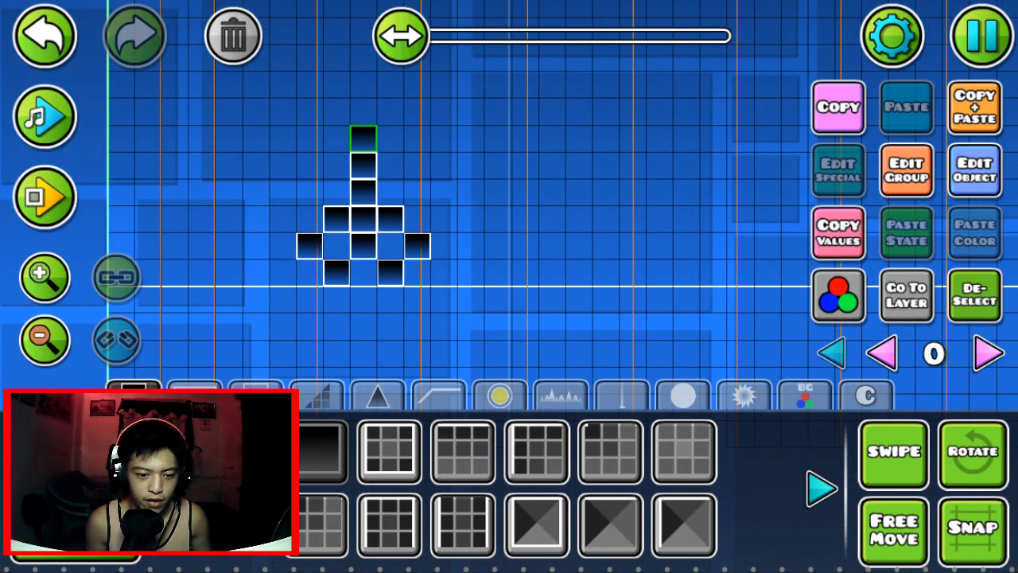
pyautogui.click(981, 35)
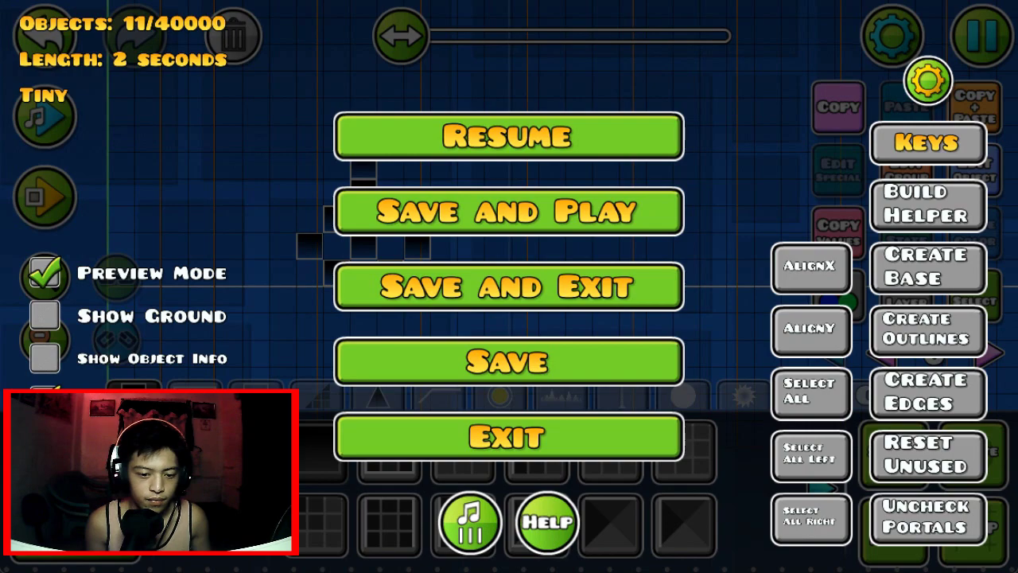
pyautogui.click(508, 286)
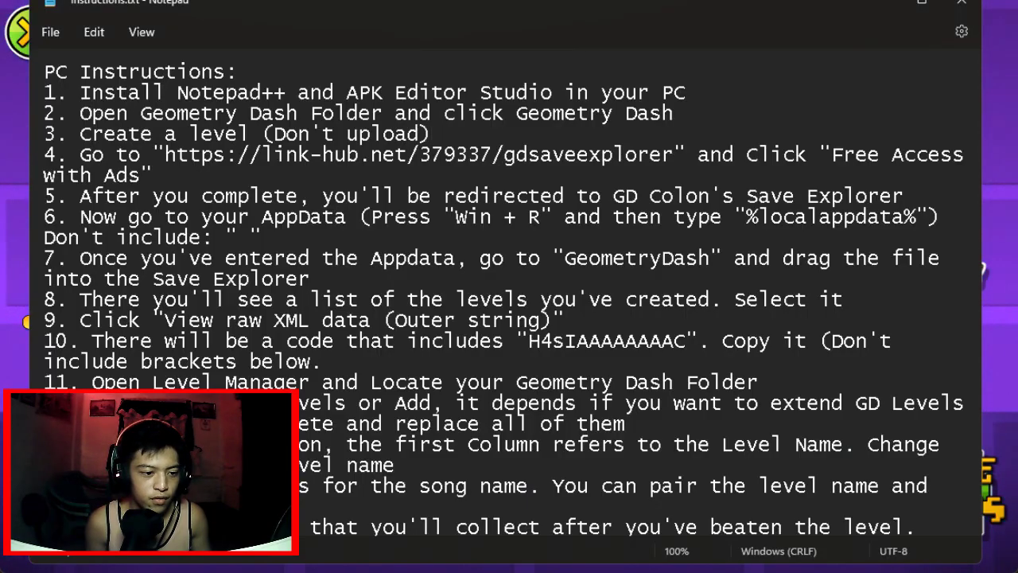
pyautogui.moveTo(674, 154); pyautogui.dragTo(152, 154)
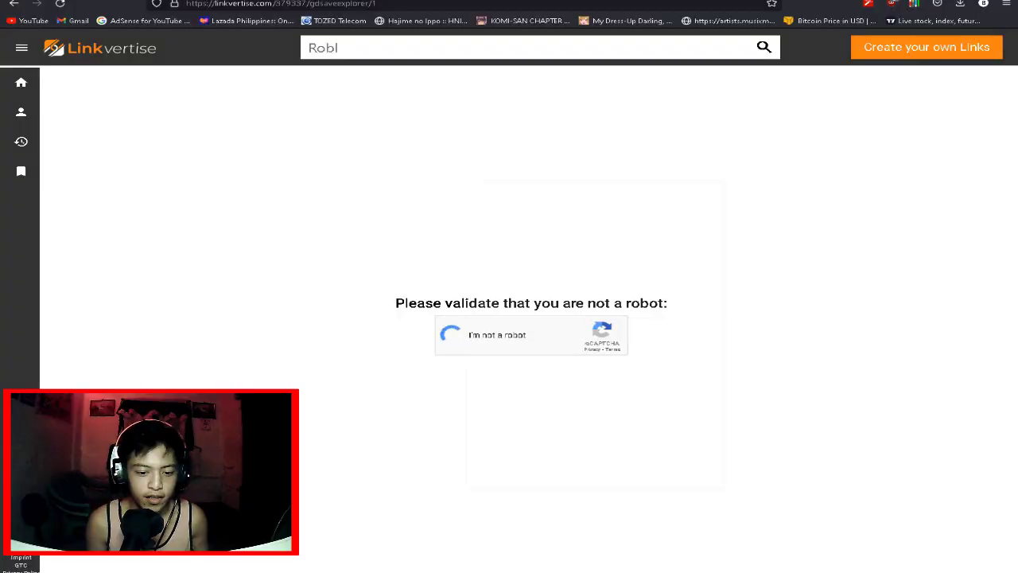
pyautogui.click(593, 280)
pyautogui.click(676, 280)
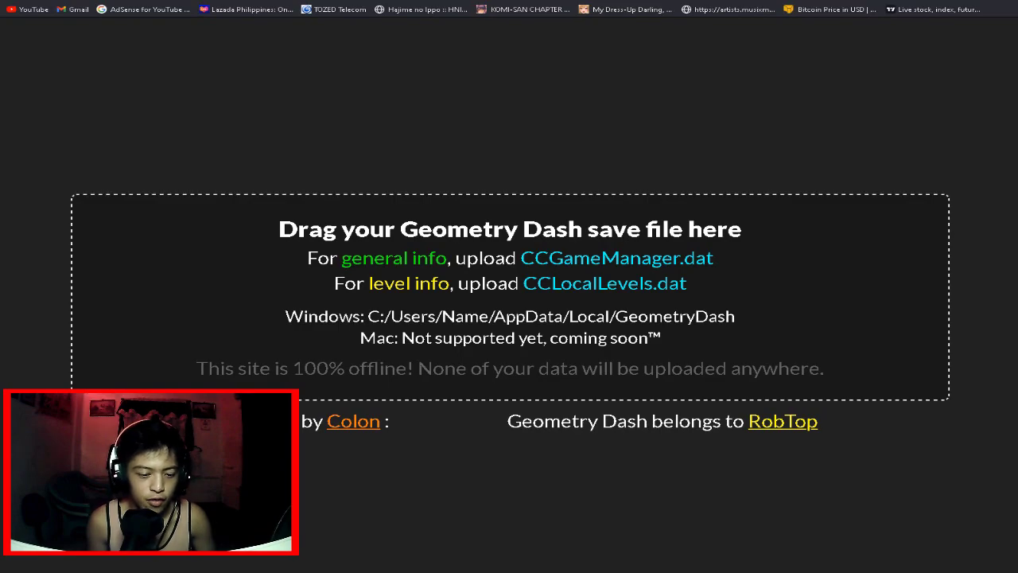
# Read the Save Explorer's save file upload notes and instruction 6 in Instructions.txt about reaching the AppData folder.
pyautogui.moveTo(278, 229); pyautogui.dragTo(639, 315)
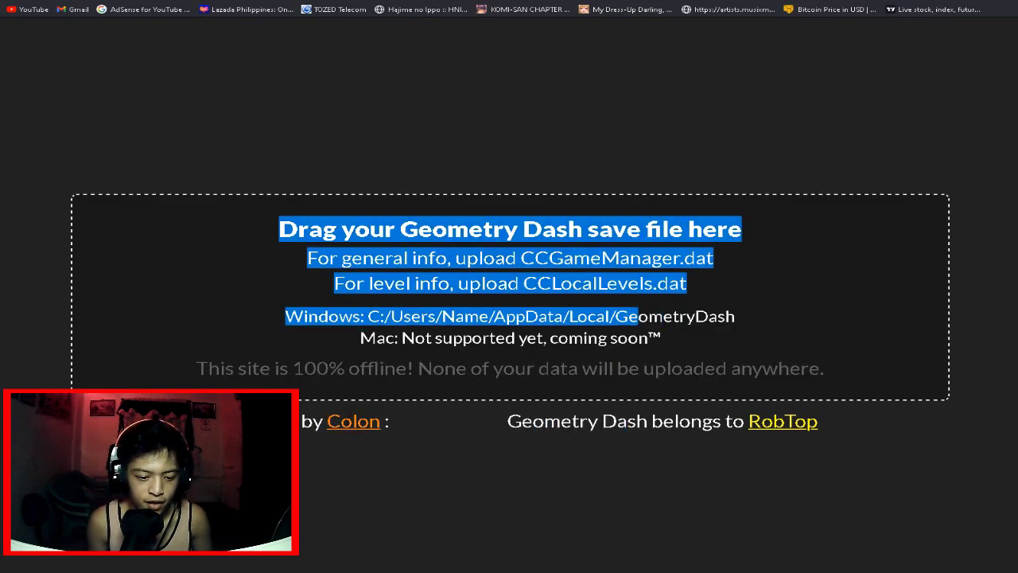
pyautogui.hotkey('alt', 'Tab')
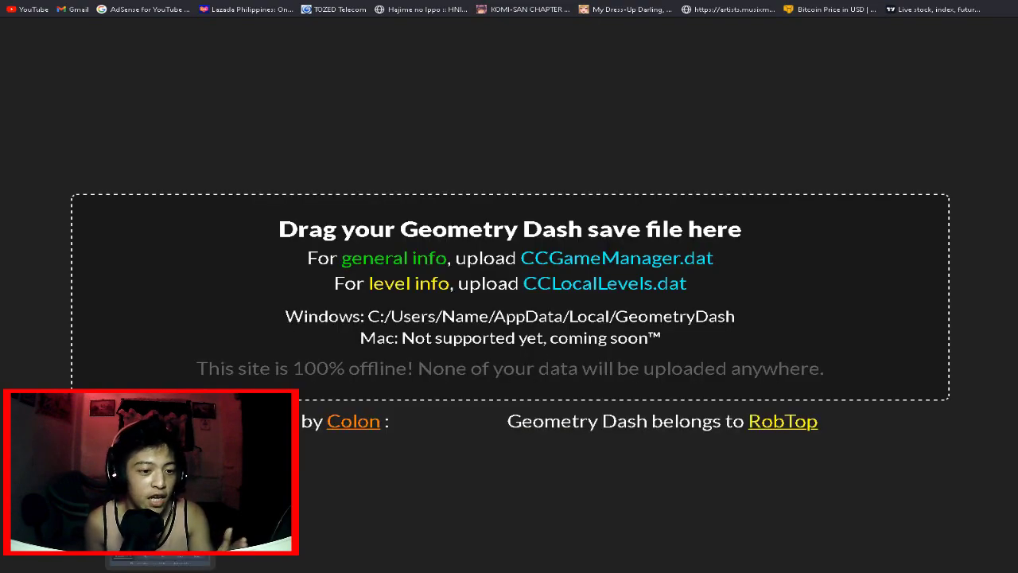
pyautogui.click(160, 565)
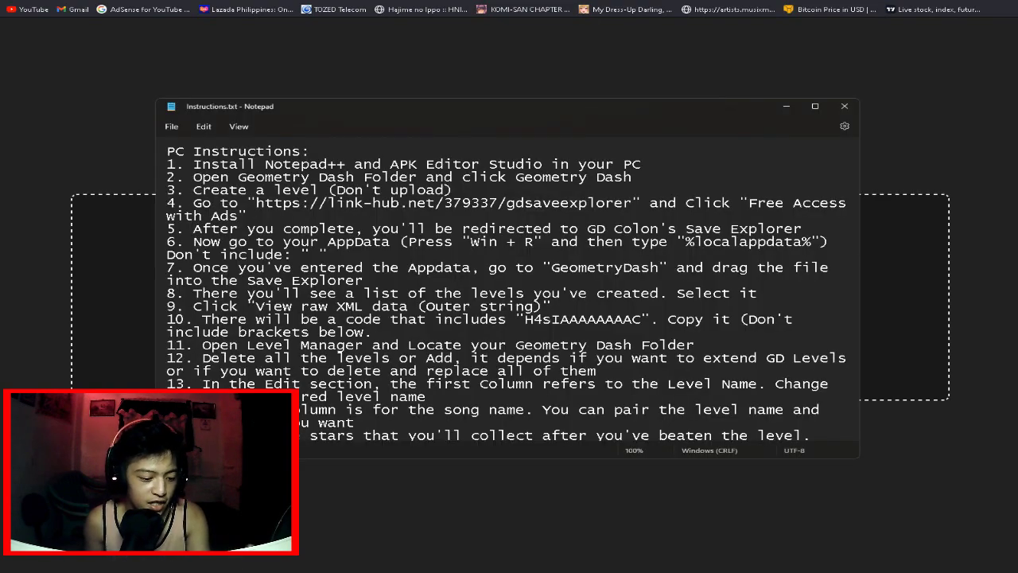
pyautogui.moveTo(194, 241); pyautogui.dragTo(578, 241)
pyautogui.click(578, 241)
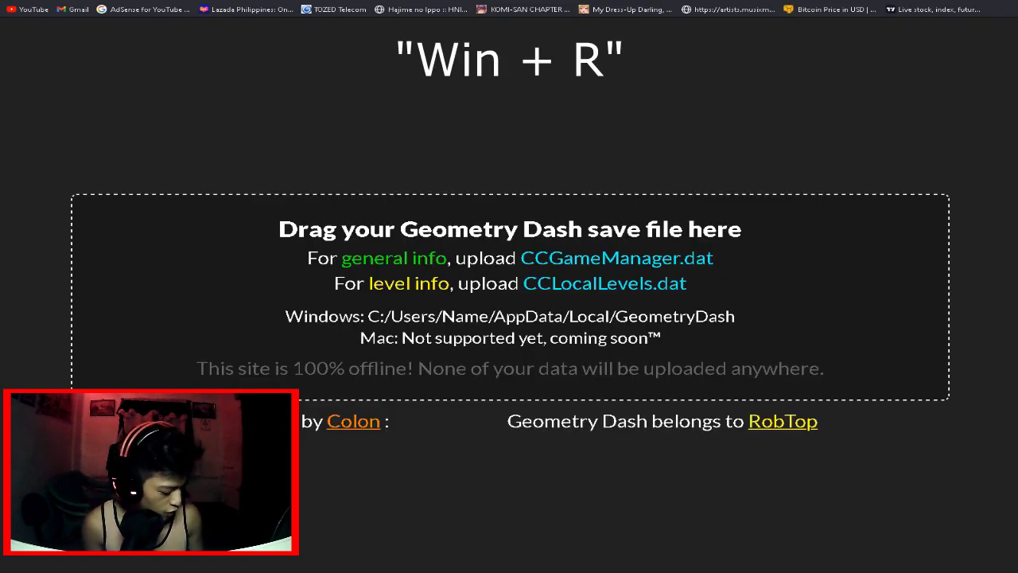
# Open the %localappdata% folder through the Run dialog and go into its GeometryDash subfolder.
pyautogui.press('super+r')
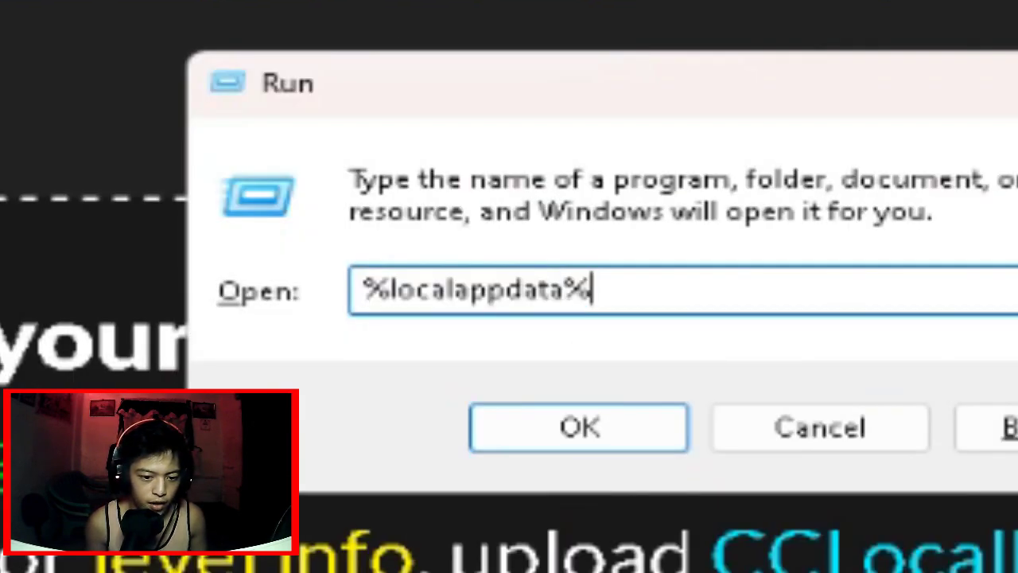
pyautogui.press('Return')
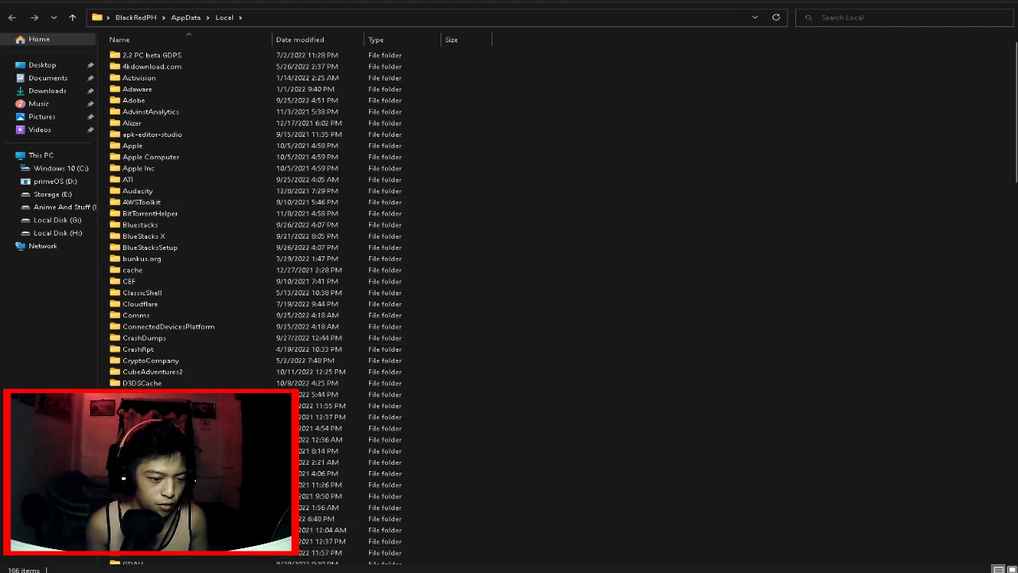
pyautogui.scroll(-1, 239, 241)
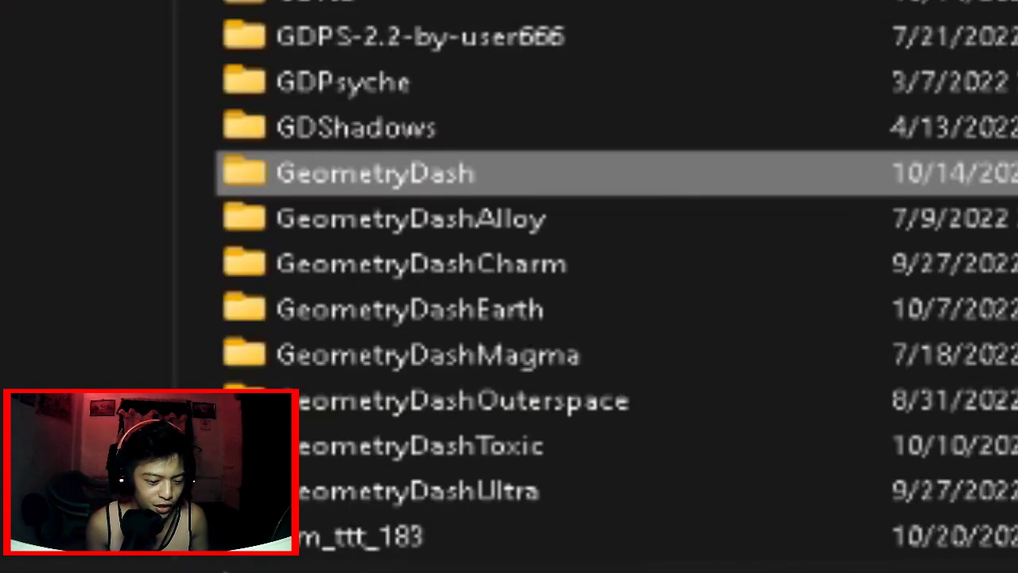
pyautogui.moveTo(1017, 199); pyautogui.dragTo(953, 486)
pyautogui.click(1017, 358)
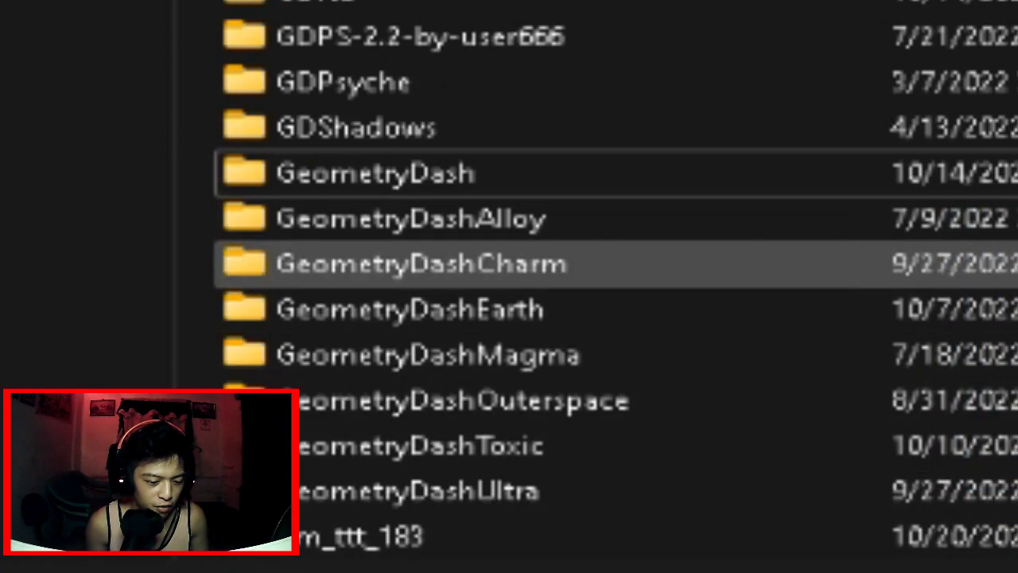
pyautogui.doubleClick(376, 173)
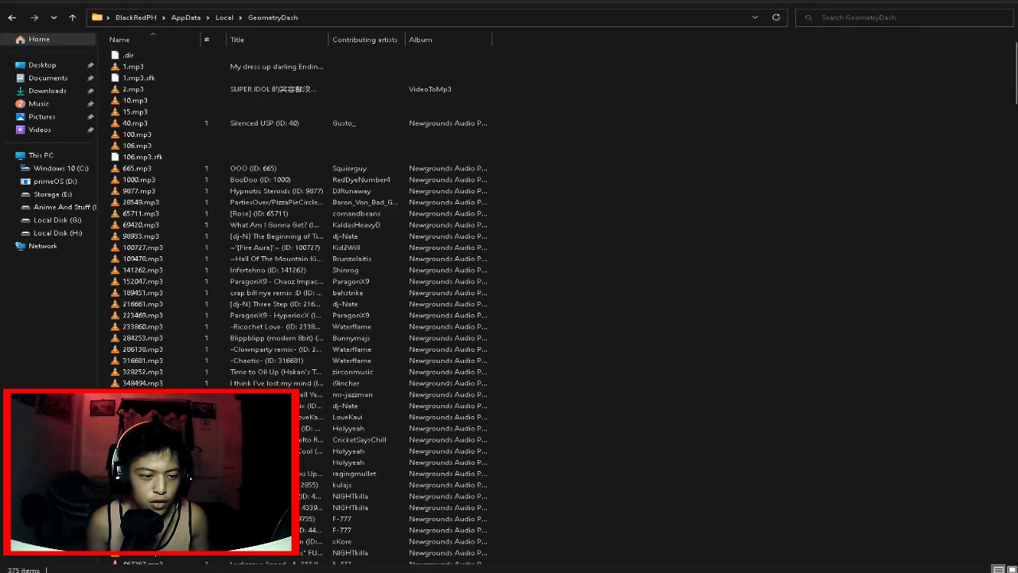
# Load the level save file from the GeometryDash folder into the Save Explorer and open the created level Unnamed 0.
pyautogui.scroll(-3, 509, 302)
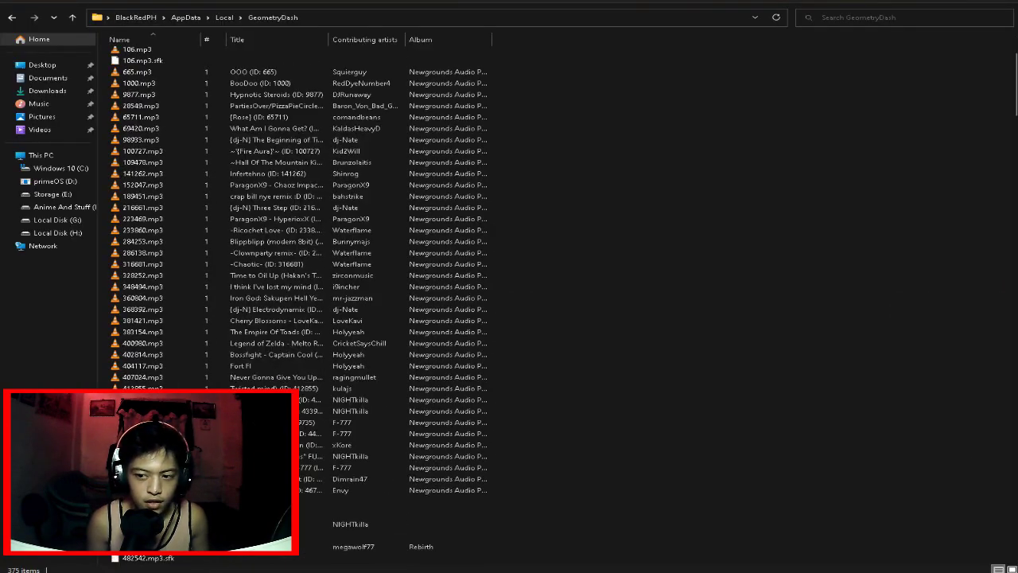
pyautogui.moveTo(1016, 85); pyautogui.dragTo(1015, 533)
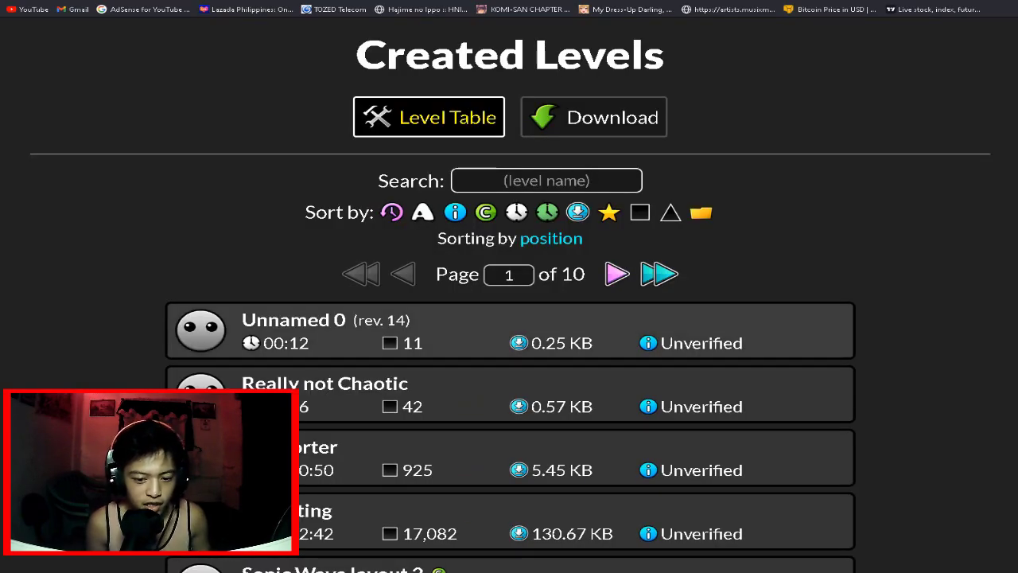
pyautogui.click(509, 330)
pyautogui.moveTo(242, 47); pyautogui.dragTo(604, 118)
pyautogui.moveTo(579, 481); pyautogui.dragTo(620, 482)
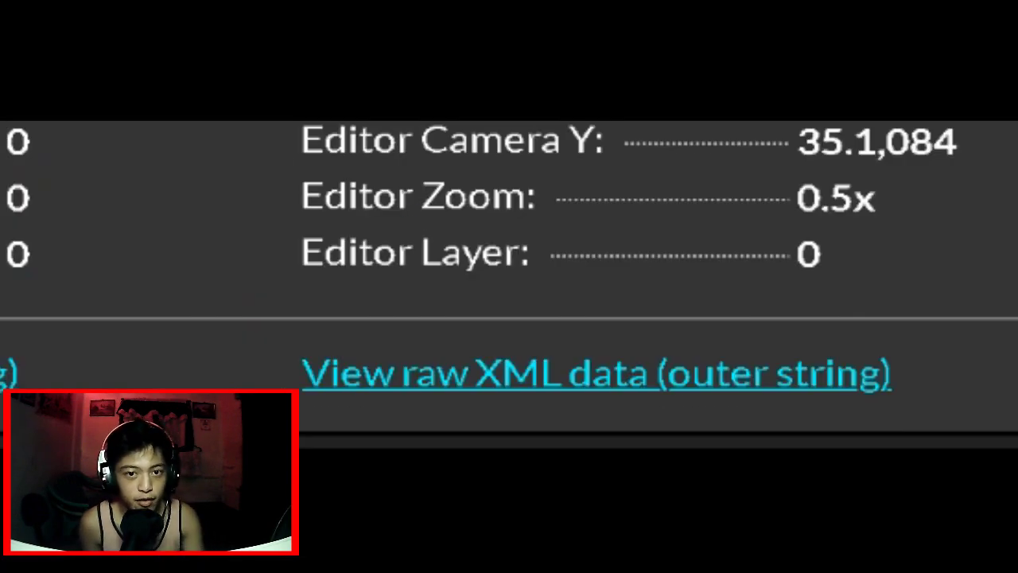
# Open the level's raw XML data (outer string) and select its H4sI level string without the brackets, checking against instruction 10.
pyautogui.moveTo(56, 233); pyautogui.dragTo(29, 136)
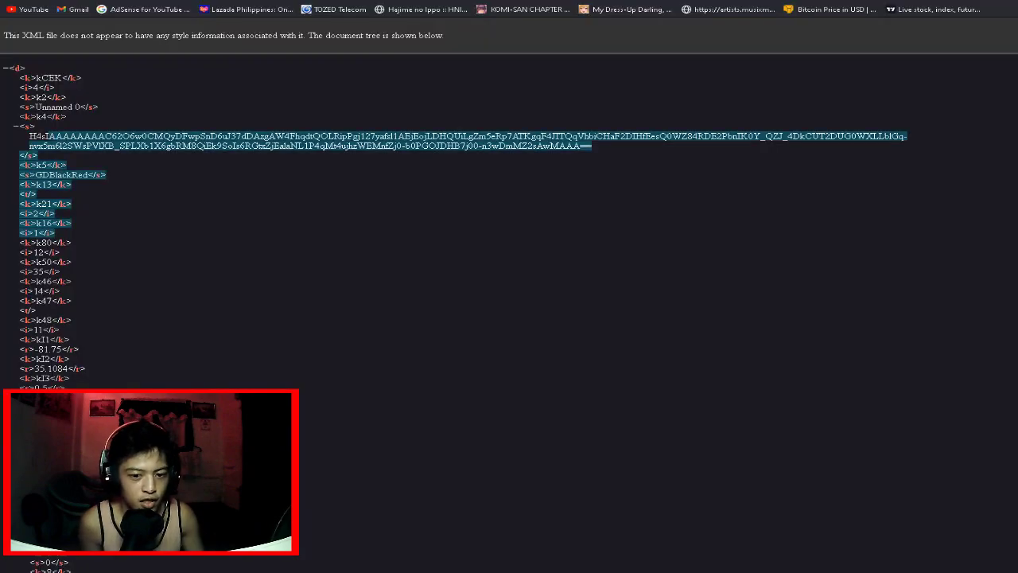
pyautogui.click(29, 136)
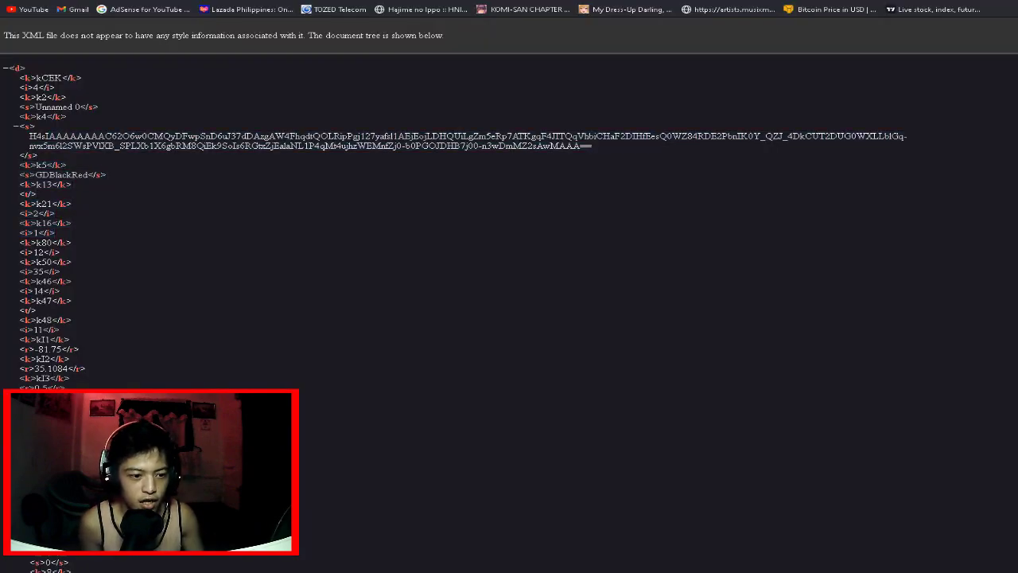
pyautogui.moveTo(591, 146); pyautogui.dragTo(90, 136)
pyautogui.moveTo(202, 233); pyautogui.dragTo(372, 246)
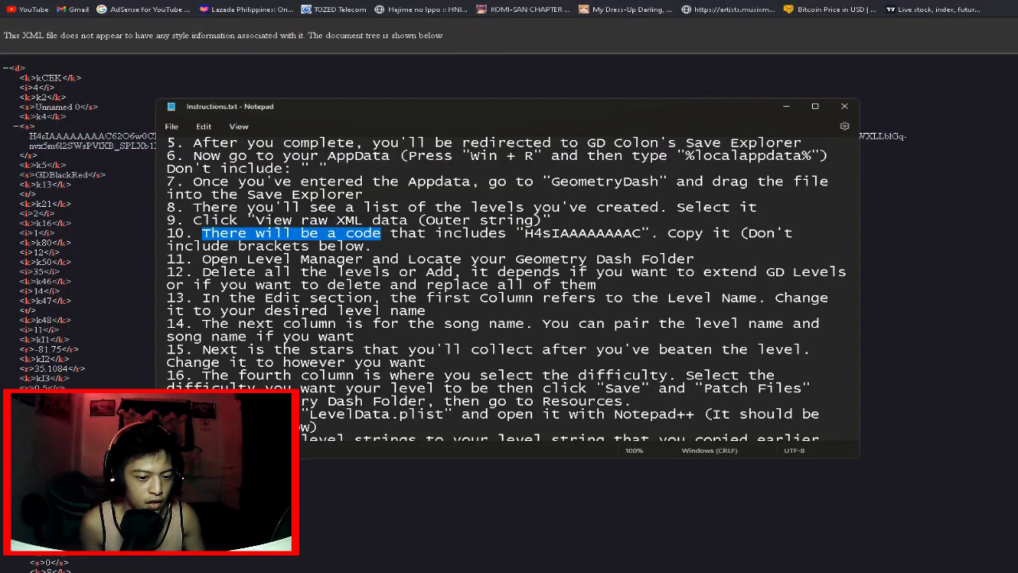
pyautogui.click(373, 247)
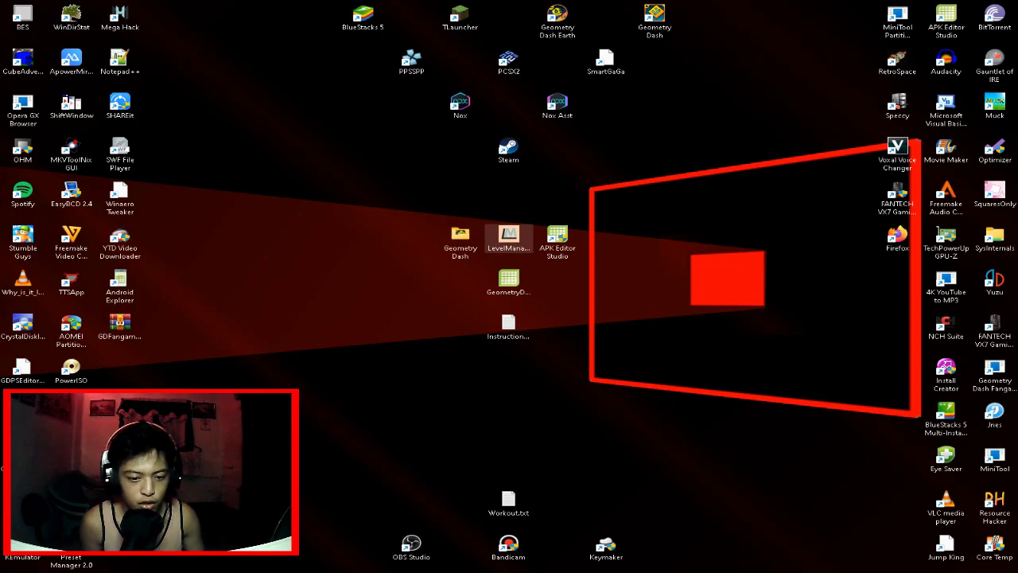
# Open LevelManager.exe from the desktop and choose the desktop's Geometry Dash folder as the GD directory.
pyautogui.rightClick(516, 235)
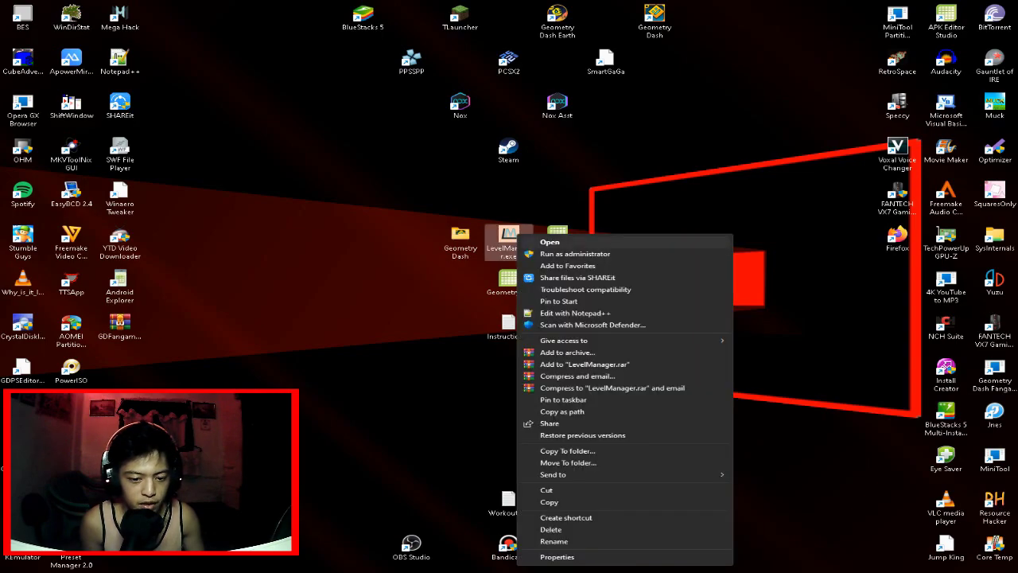
pyautogui.click(550, 242)
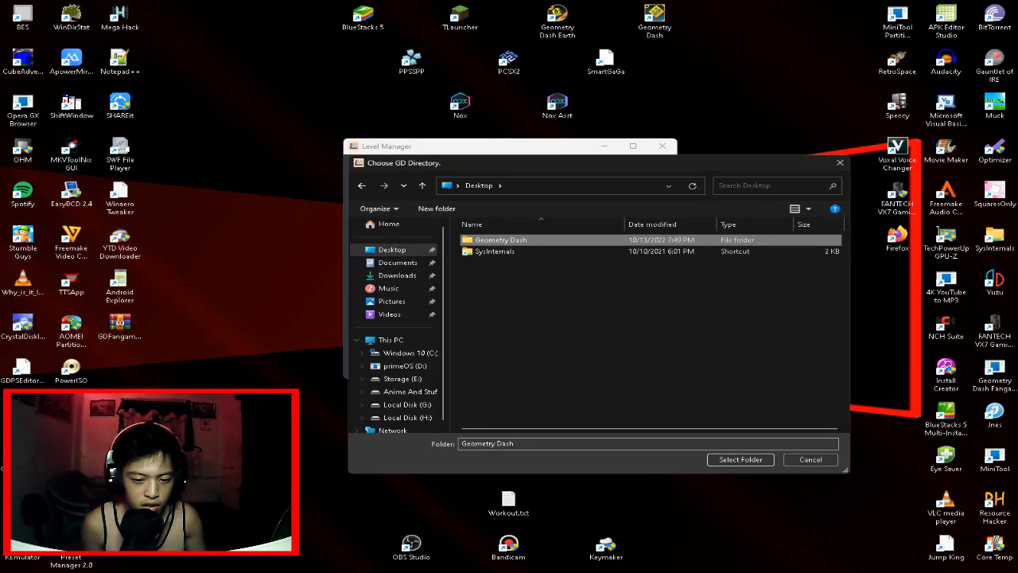
pyautogui.click(740, 459)
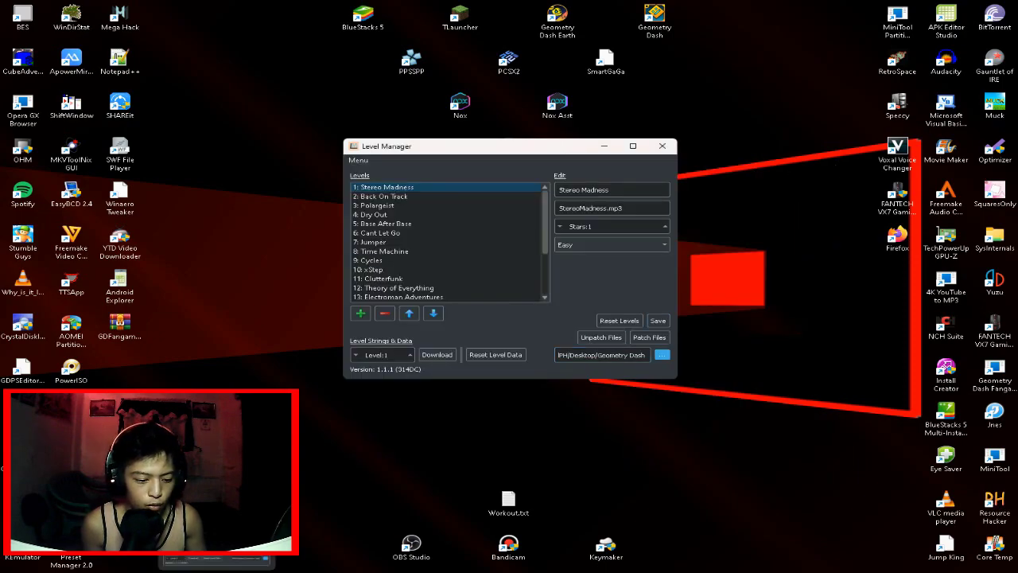
# Following instruction 12 in Instructions.txt, delete the levels from Stereo Madness through Deadlocked in Level Manager, keeping only Fingerdash.
pyautogui.click(185, 572)
pyautogui.moveTo(202, 232); pyautogui.dragTo(596, 247)
pyautogui.click(454, 233)
pyautogui.click(596, 247)
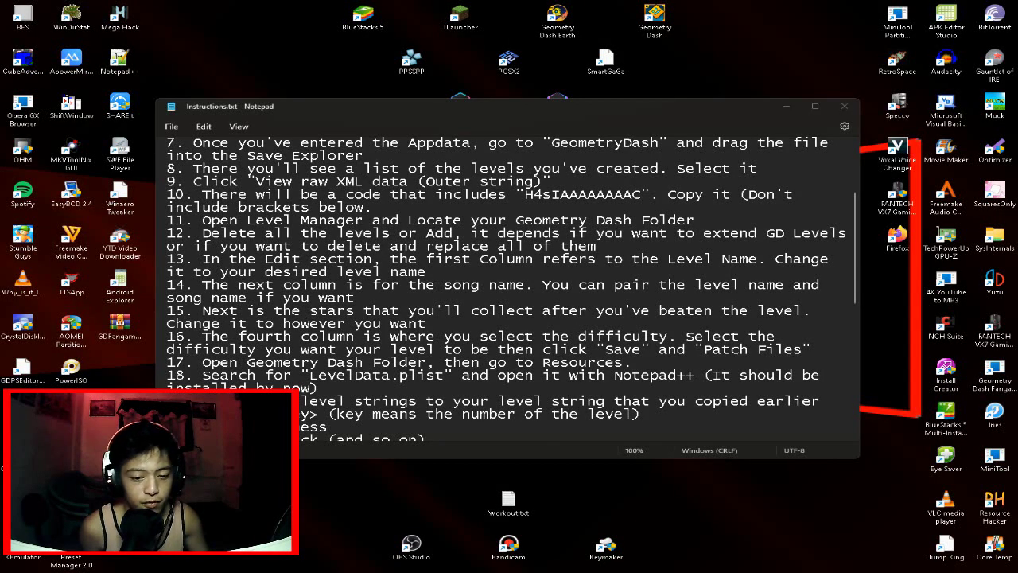
pyautogui.hotkey('alt', 'Tab')
pyautogui.click(385, 312)
pyautogui.click(385, 313)
pyautogui.click(385, 313)
pyautogui.click(385, 313)
pyautogui.click(385, 312)
pyautogui.click(385, 312)
pyautogui.click(385, 312)
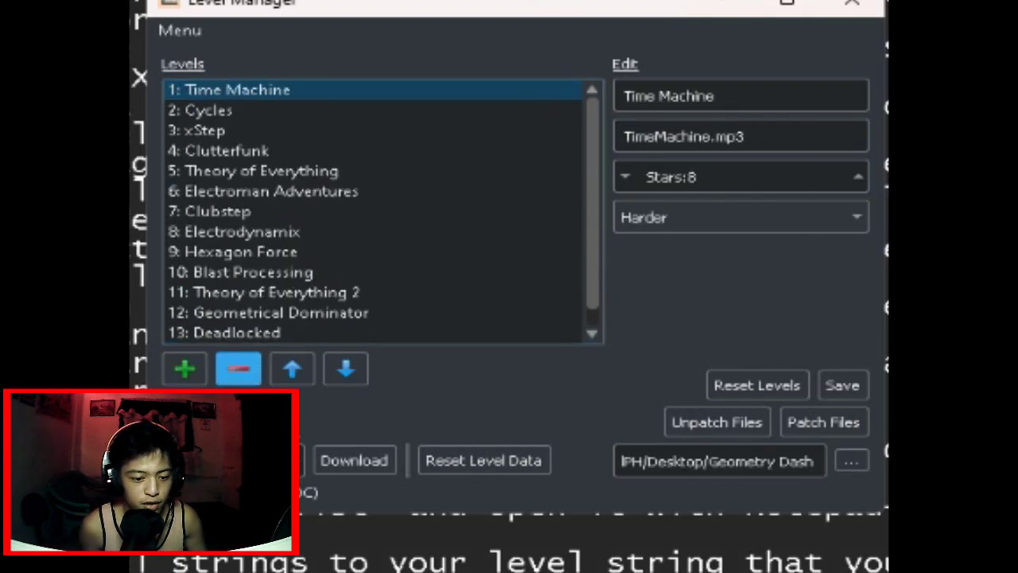
pyautogui.tripleClick(238, 368)
pyautogui.tripleClick(237, 368)
pyautogui.tripleClick(238, 368)
pyautogui.tripleClick(238, 368)
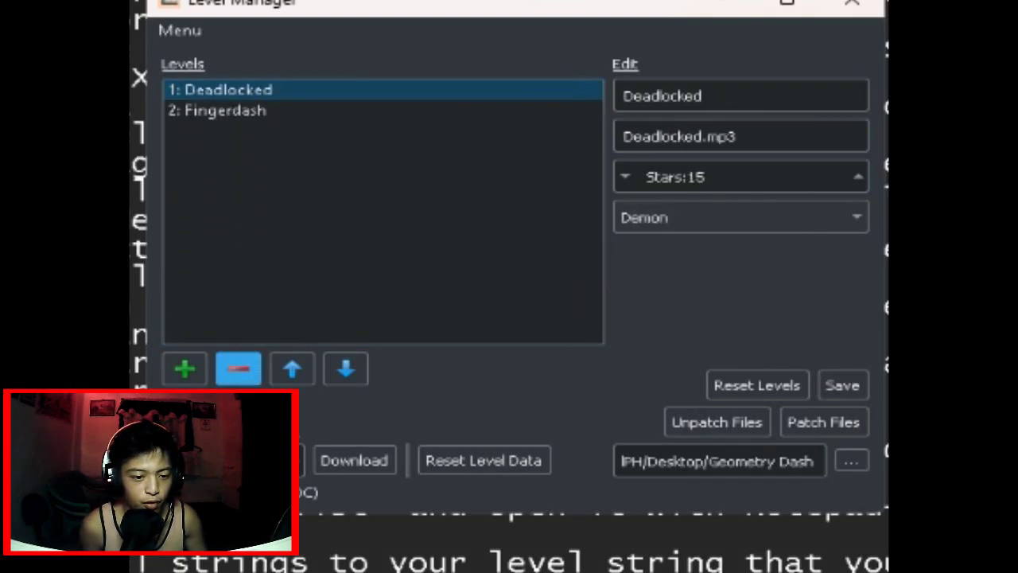
pyautogui.click(238, 368)
# Add two new levels and rename the Fingerdash level to My Cock.
pyautogui.click(185, 369)
pyautogui.click(185, 368)
pyautogui.click(223, 90)
pyautogui.click(739, 96)
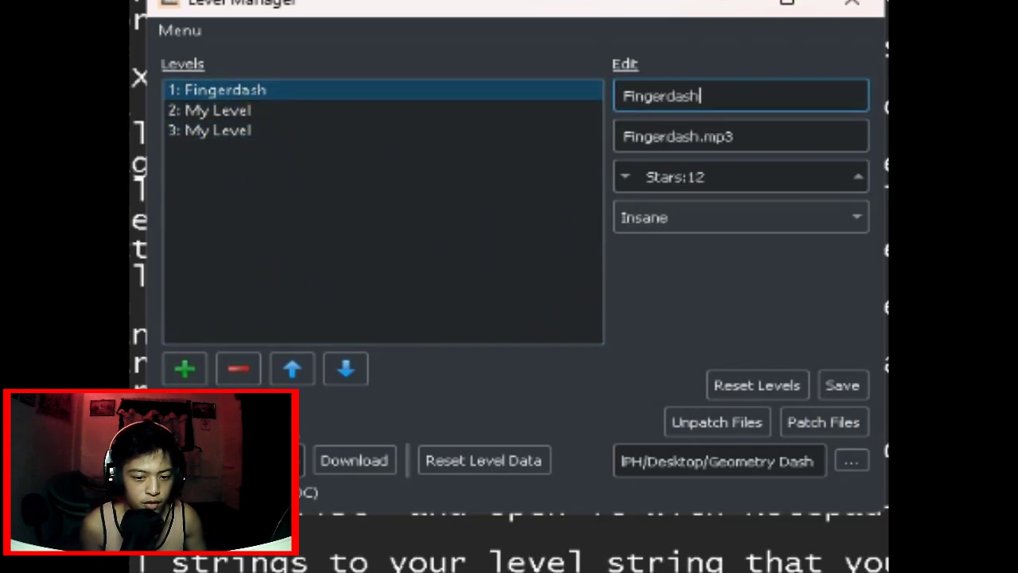
pyautogui.hotkey('ctrl', 'a')
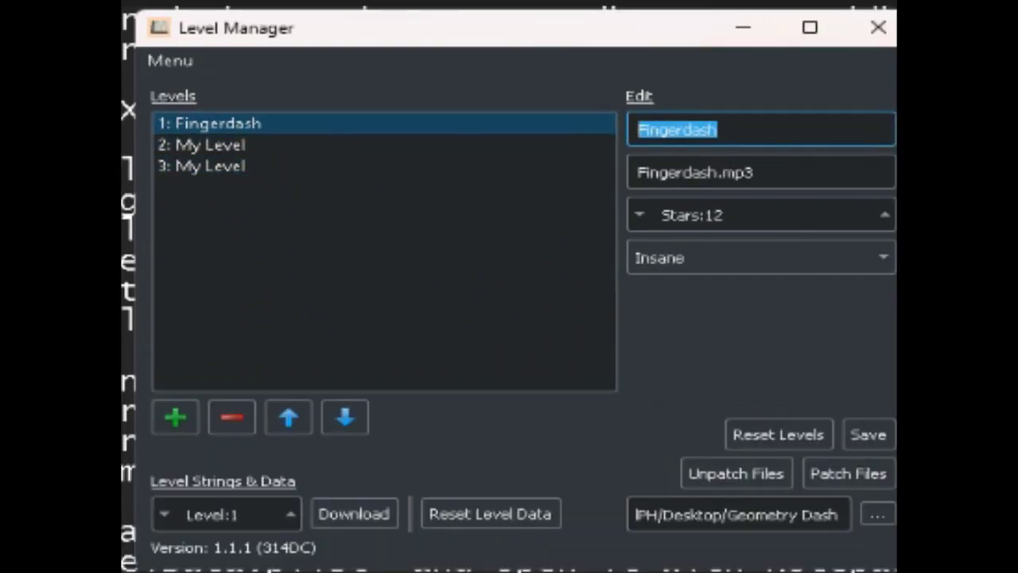
pyautogui.write('My ')
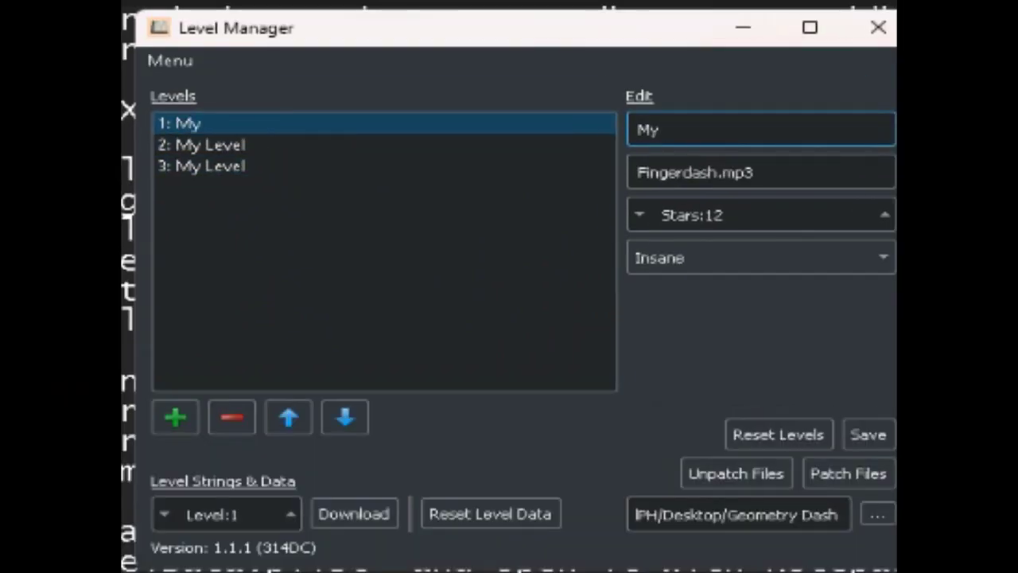
pyautogui.write('Cock')
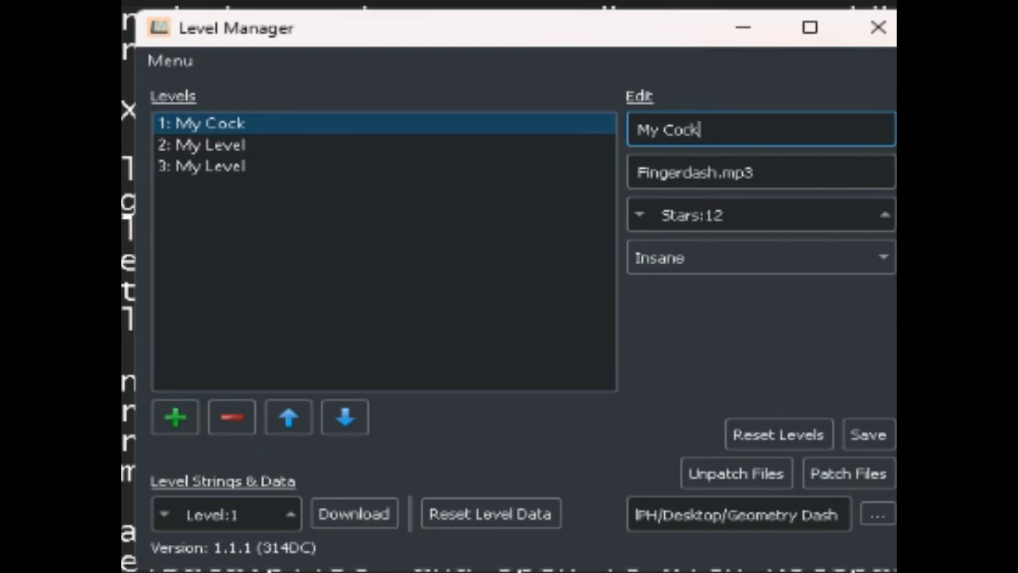
# Rename the second level to My Poop and the third level to My Balls.
pyautogui.click(381, 144)
pyautogui.moveTo(716, 130); pyautogui.dragTo(609, 128)
pyautogui.write('My ')
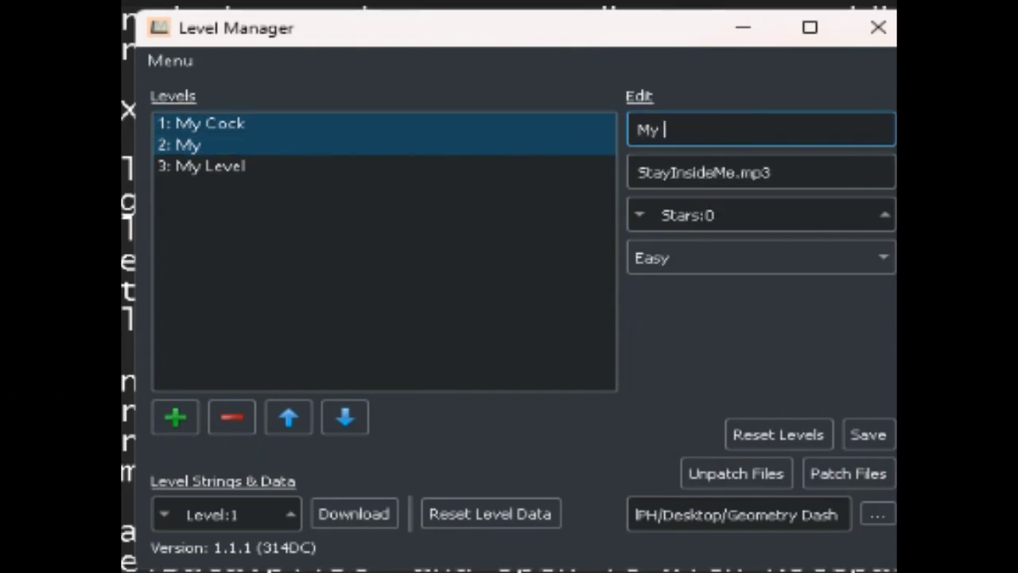
pyautogui.write('Poop')
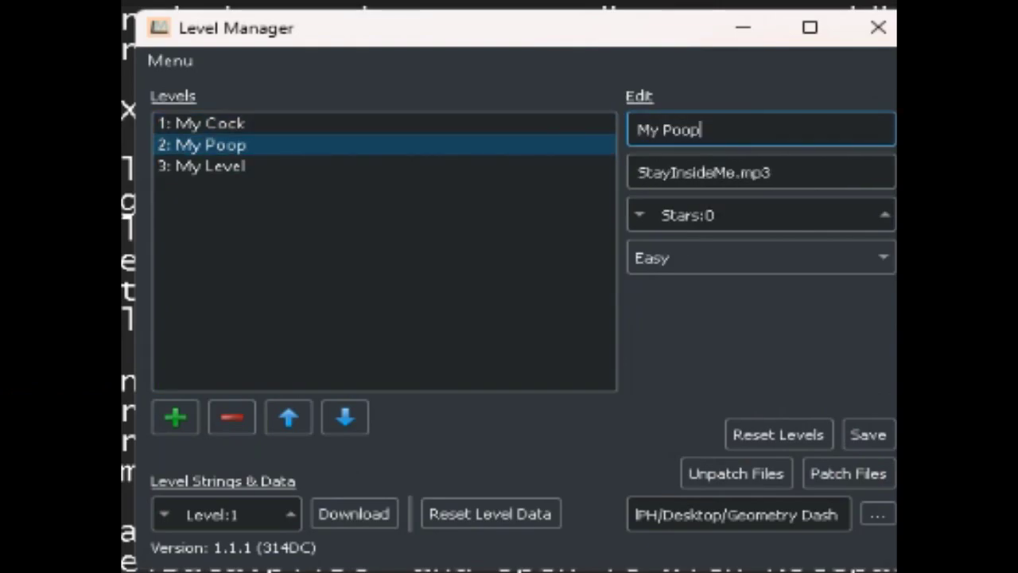
pyautogui.click(381, 166)
pyautogui.moveTo(715, 129); pyautogui.dragTo(629, 130)
pyautogui.write('My')
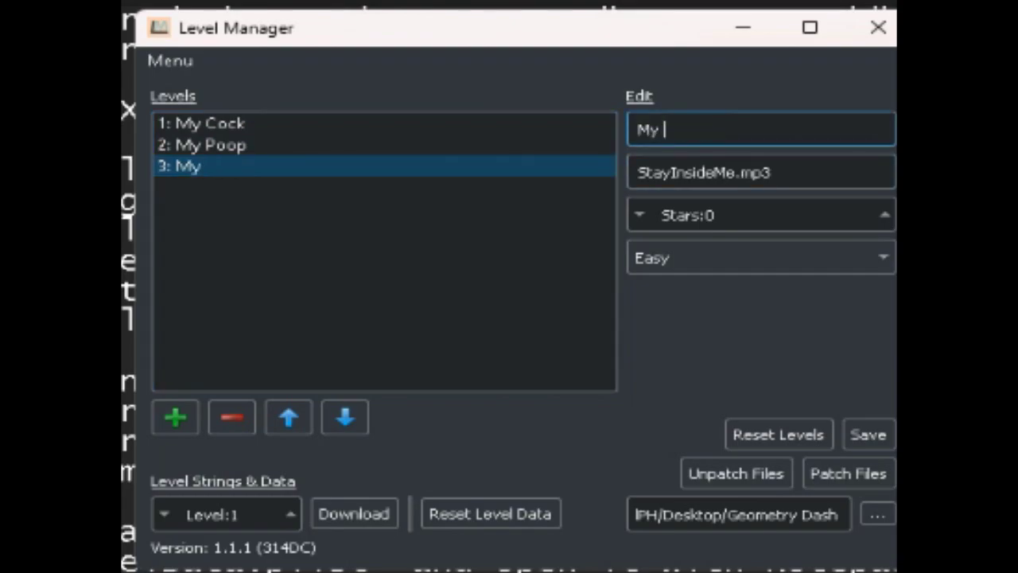
pyautogui.write(' Balls')
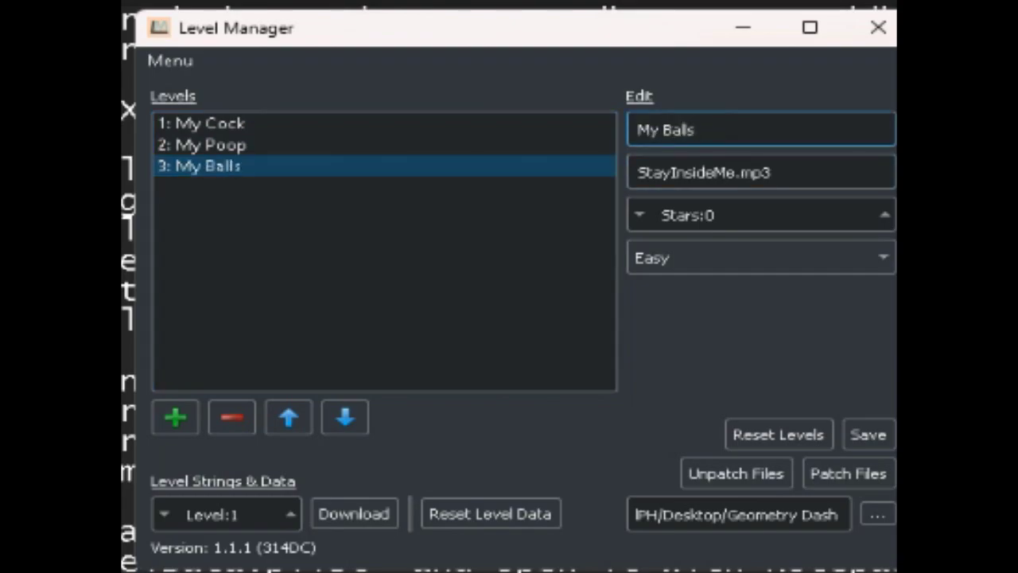
# Set the first level's song file name to MyCock.mp3.
pyautogui.click(382, 123)
pyautogui.moveTo(716, 129)
pyautogui.mouseDown()
pyautogui.moveTo(634, 130)
pyautogui.moveTo(716, 130)
pyautogui.mouseUp()
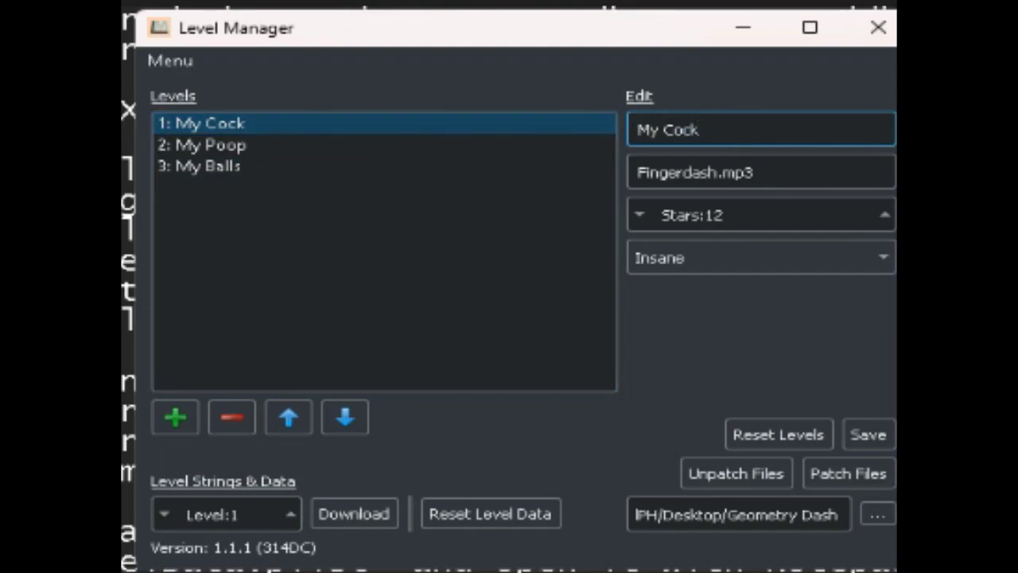
pyautogui.click(779, 173)
pyautogui.hotkey('ctrl', 'a')
pyautogui.hotkey('shift', 'Tab')
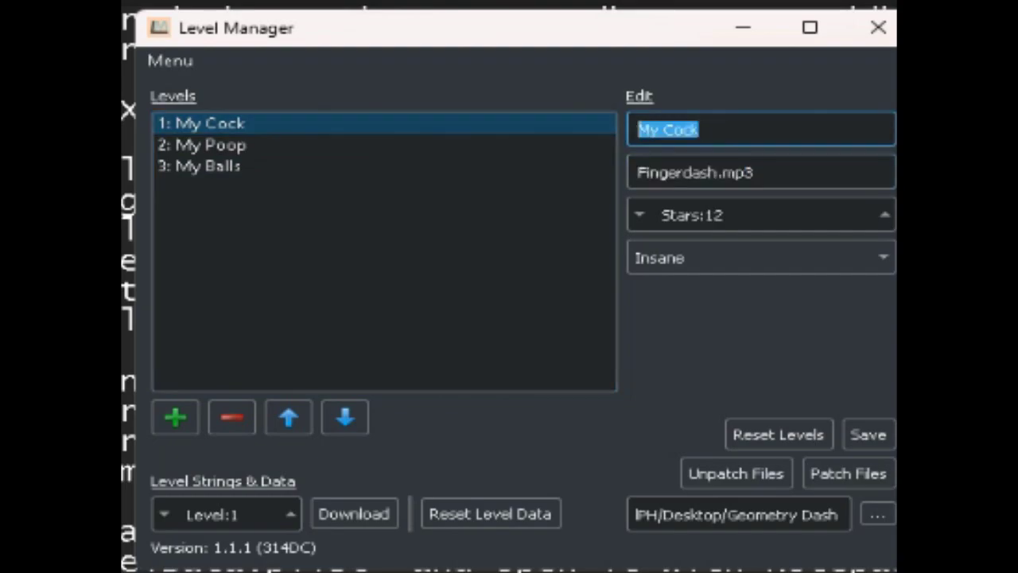
pyautogui.tripleClick(703, 129)
pyautogui.click(703, 129)
pyautogui.doubleClick(698, 129)
pyautogui.doubleClick(756, 173)
pyautogui.moveTo(637, 172)
pyautogui.mouseDown()
pyautogui.moveTo(758, 173)
pyautogui.moveTo(636, 172)
pyautogui.mouseUp()
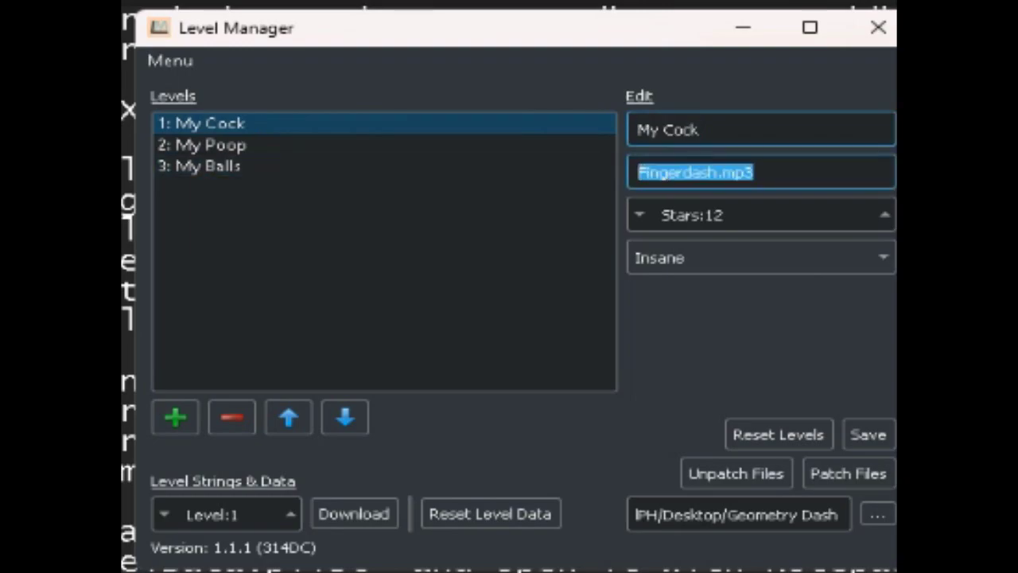
pyautogui.hotkey('shift', 'Tab')
pyautogui.press('Tab')
pyautogui.hotkey('shift', 'Right')
pyautogui.hotkey('shift', 'Right')
pyautogui.hotkey('shift', 'Right')
pyautogui.hotkey('shift', 'Right')
pyautogui.hotkey('shift', 'Right')
pyautogui.hotkey('shift', 'Right')
pyautogui.hotkey('shift', 'Right')
pyautogui.hotkey('shift', 'Right')
pyautogui.hotkey('shift', 'Right')
pyautogui.hotkey('shift', 'Right')
pyautogui.hotkey('shift', 'Right')
pyautogui.hotkey('shift', 'Right')
pyautogui.hotkey('shift', 'Right')
pyautogui.hotkey('shift', 'Right')
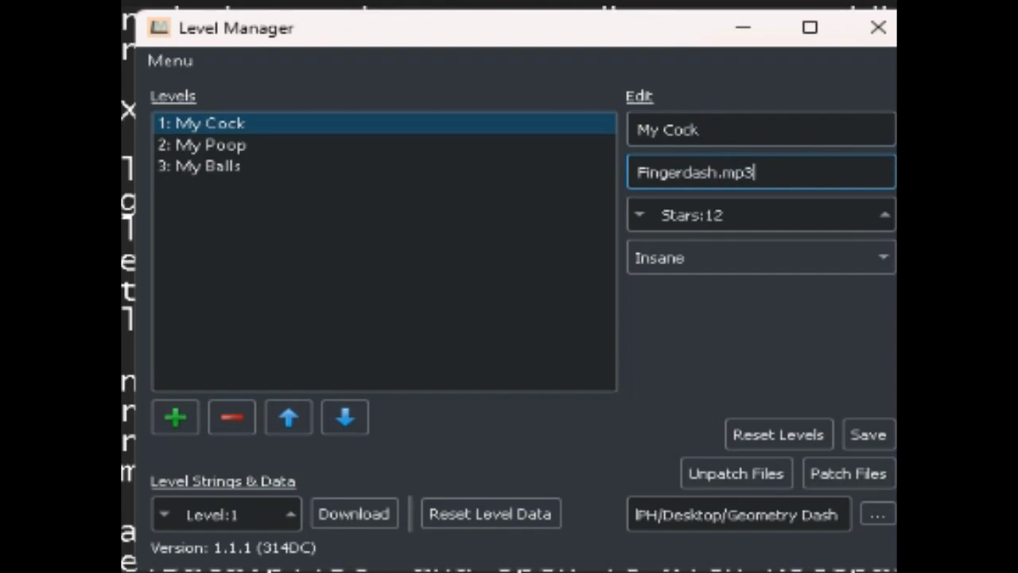
pyautogui.hotkey('ctrl', 'a')
pyautogui.write('MyCock.mp3')
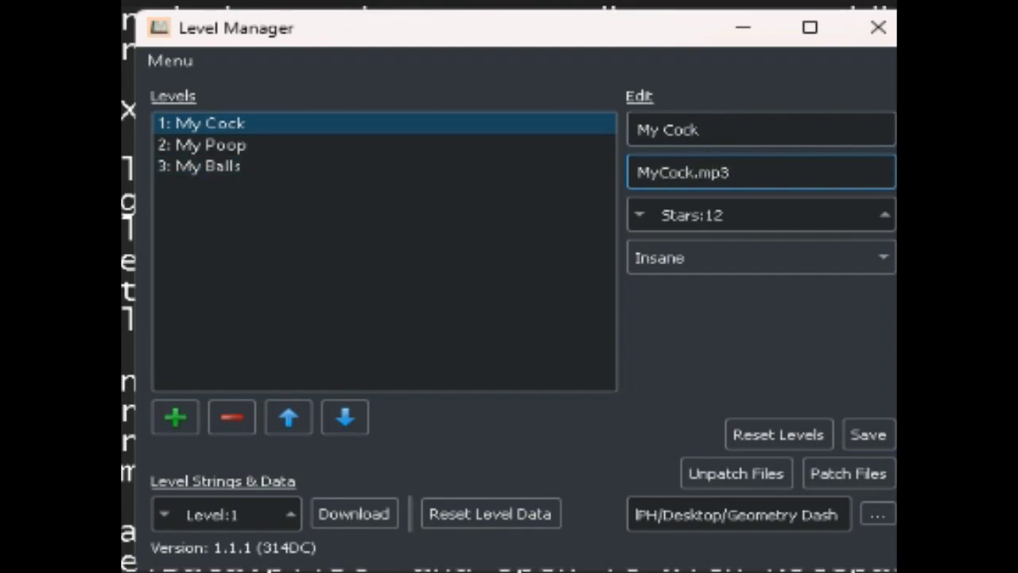
# Set the first level to 3 stars and its difficulty to Easy.
pyautogui.press('Tab')
pyautogui.press('Tab')
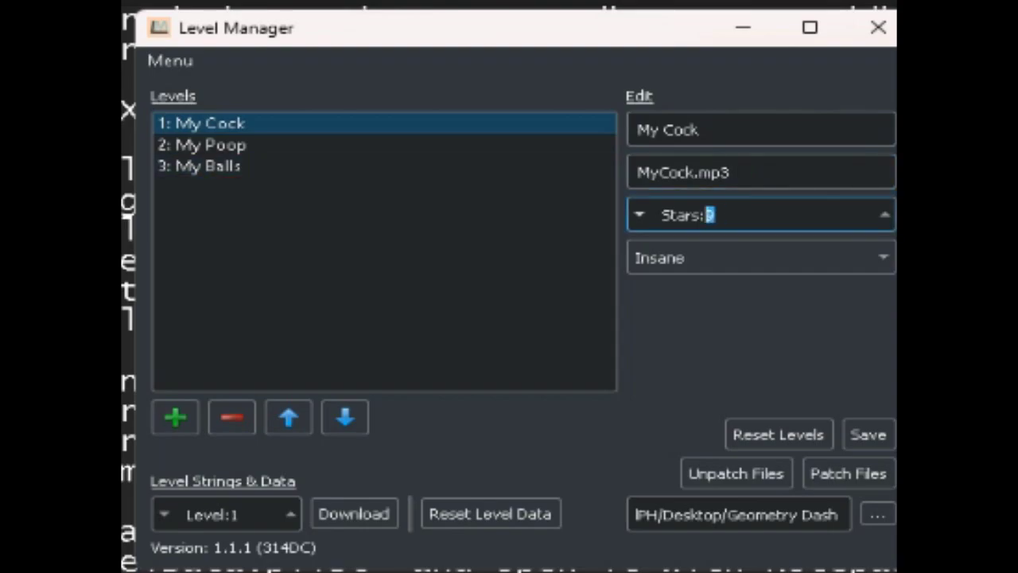
pyautogui.click(761, 257)
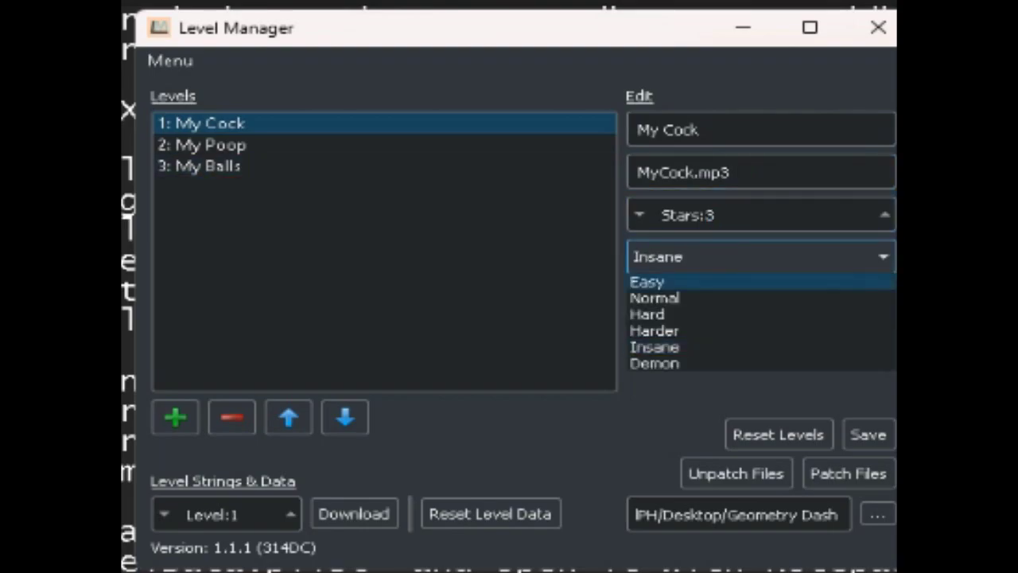
pyautogui.click(761, 257)
pyautogui.press('e')
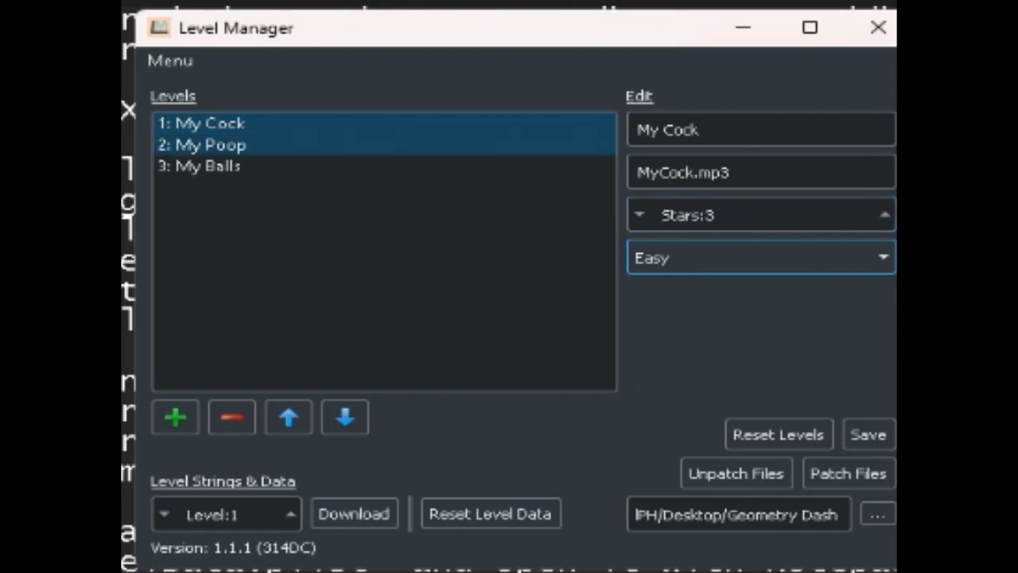
# Set the second level's song file name to MyPoop.mp3.
pyautogui.click(382, 145)
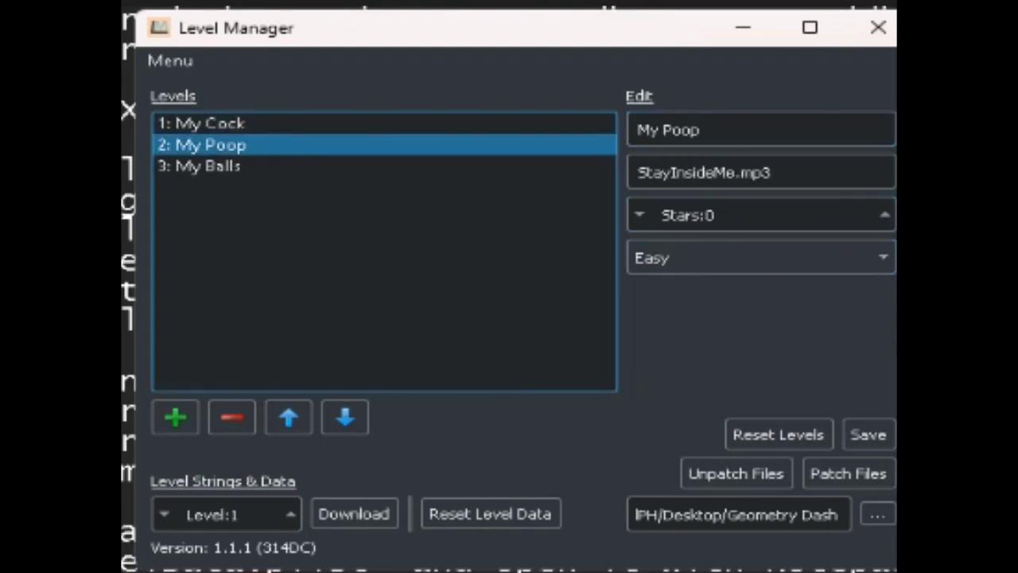
pyautogui.moveTo(795, 173); pyautogui.dragTo(592, 168)
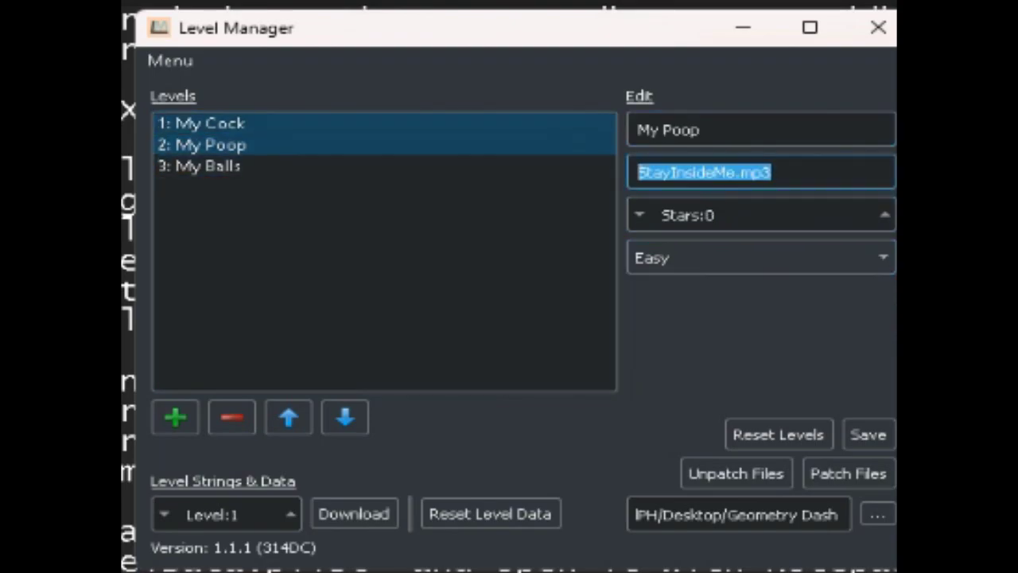
pyautogui.write('MyPoop/')
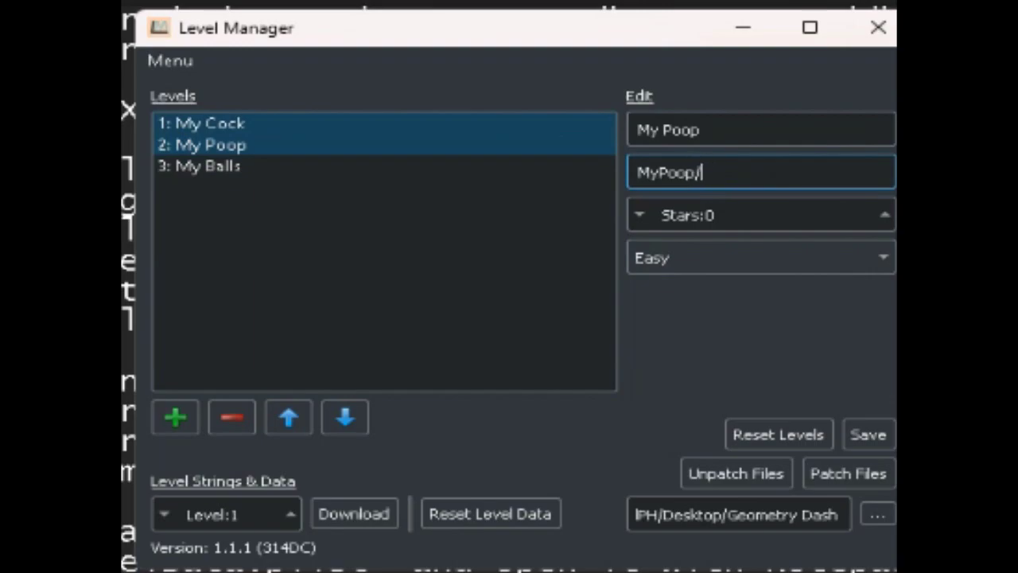
pyautogui.press('BackSpace')
pyautogui.write('.mp3')
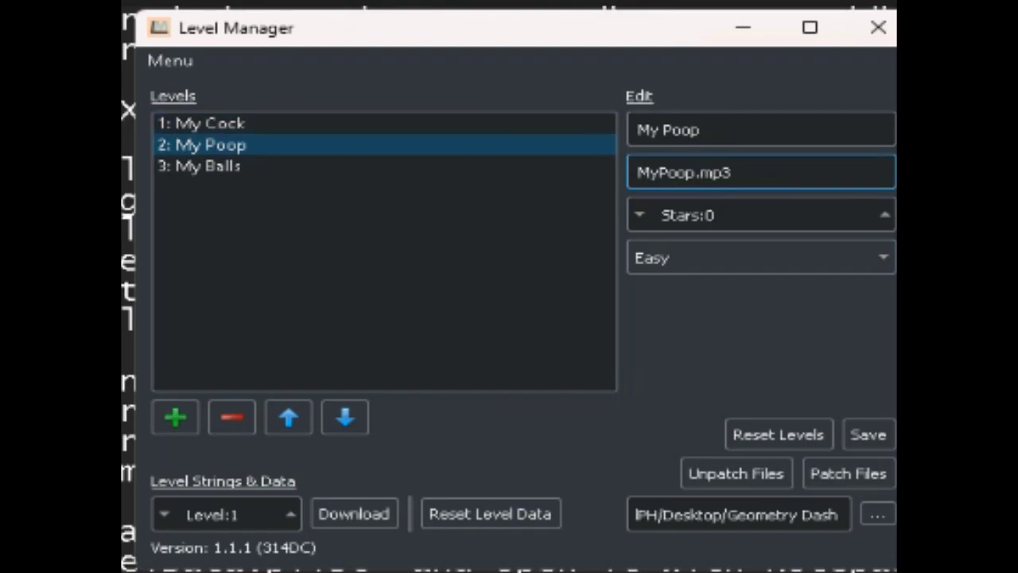
# Set the second level to 3 stars, choose its difficulty, and return to the first level.
pyautogui.press('Tab')
pyautogui.press('Tab')
pyautogui.press('Tab')
pyautogui.press('space')
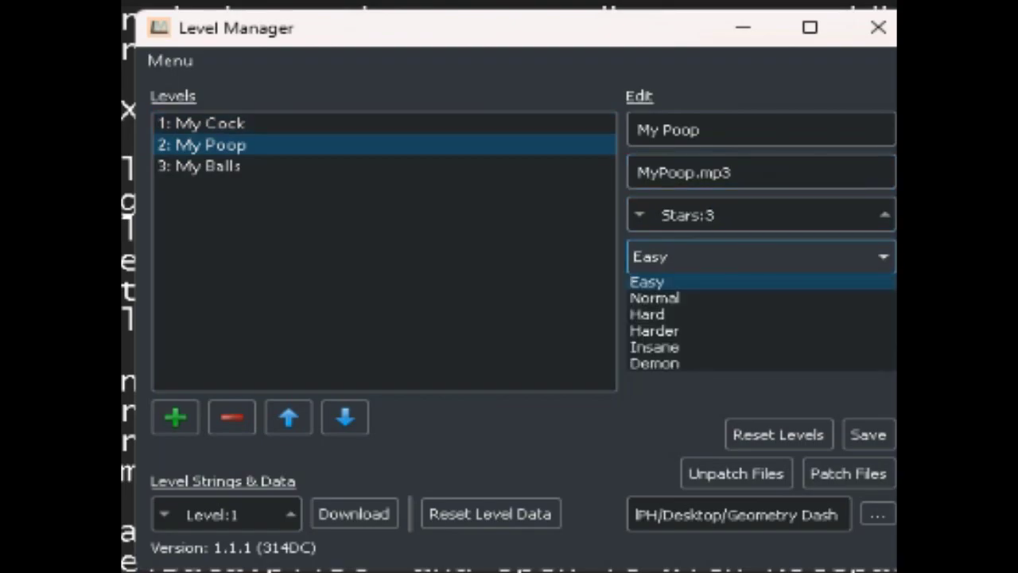
pyautogui.press('Down')
pyautogui.press('Return')
pyautogui.click(210, 123)
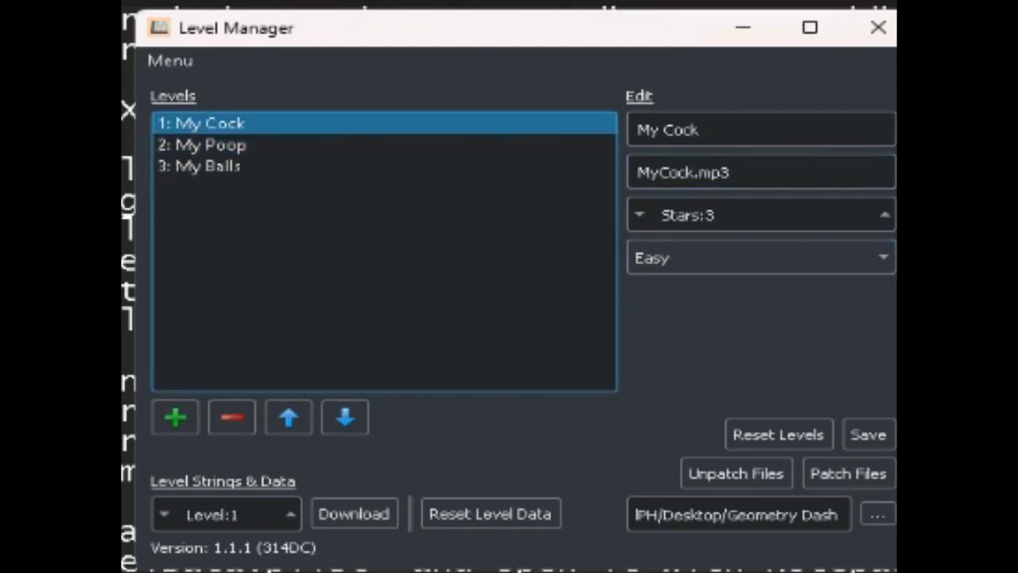
# Set the third level's song file name to BallsInYaJaw.mp3.
pyautogui.click(209, 145)
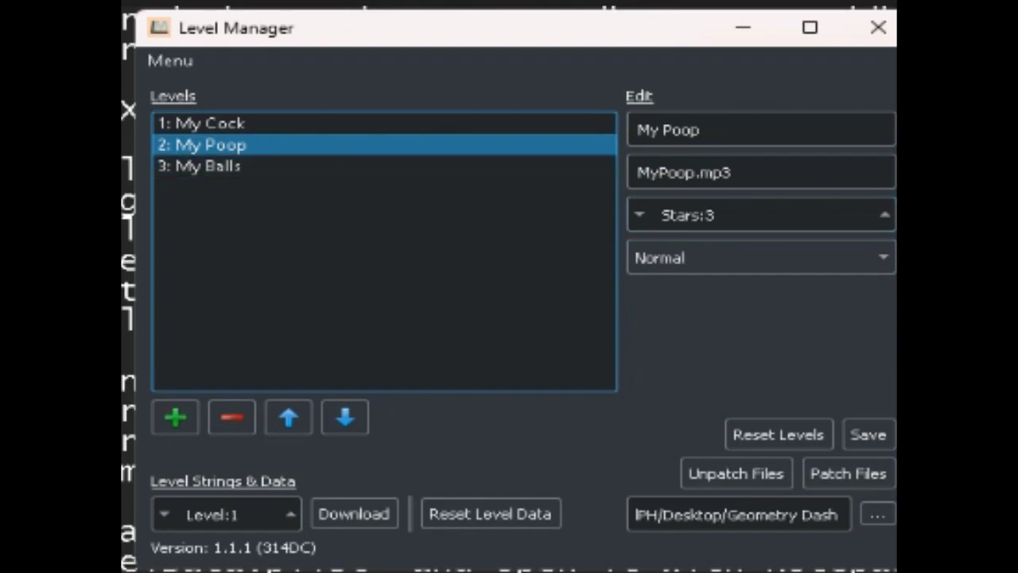
pyautogui.click(210, 166)
pyautogui.doubleClick(703, 172)
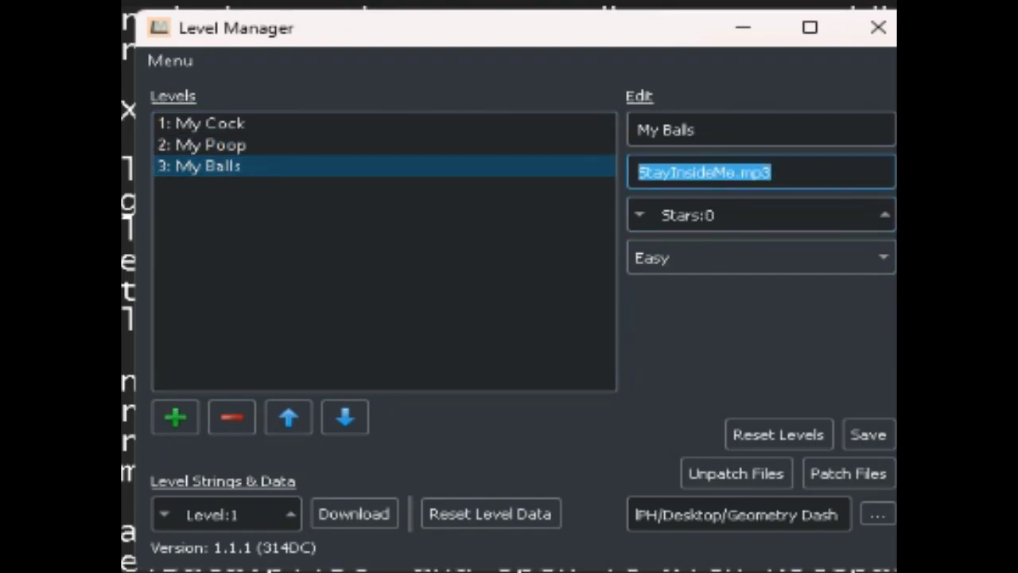
pyautogui.write('BallsIn')
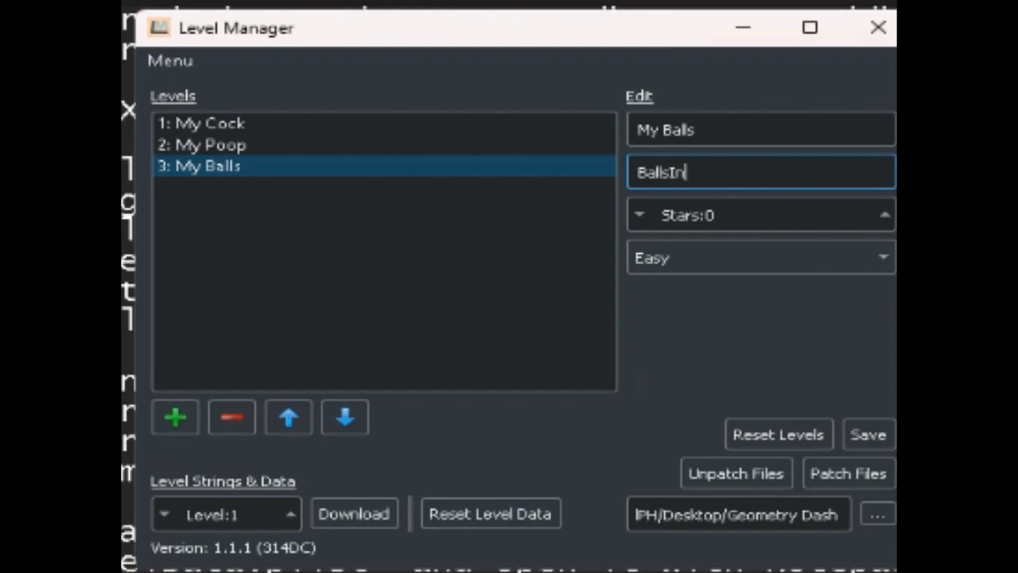
pyautogui.write('YaJaw')
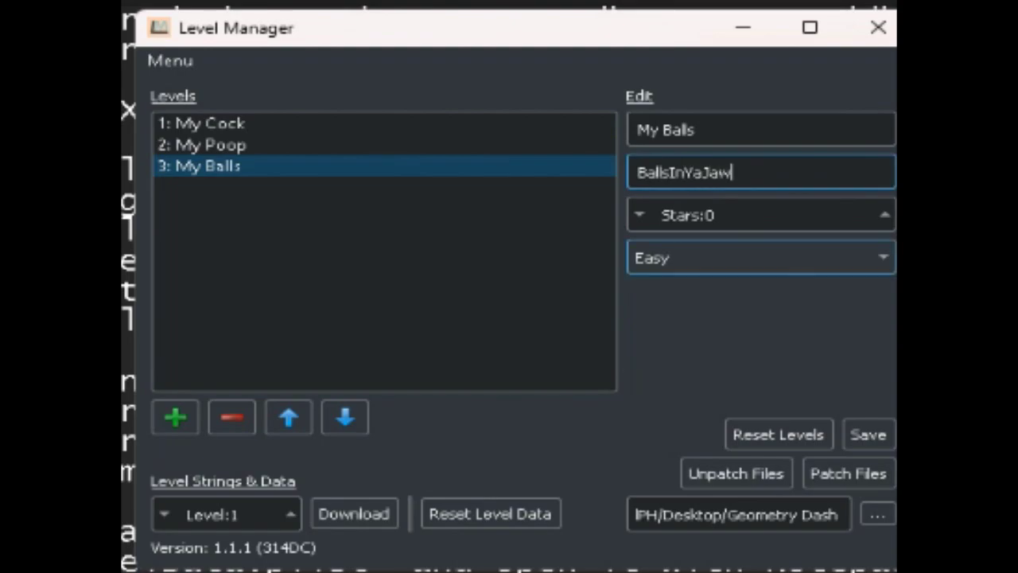
pyautogui.write('.mp3')
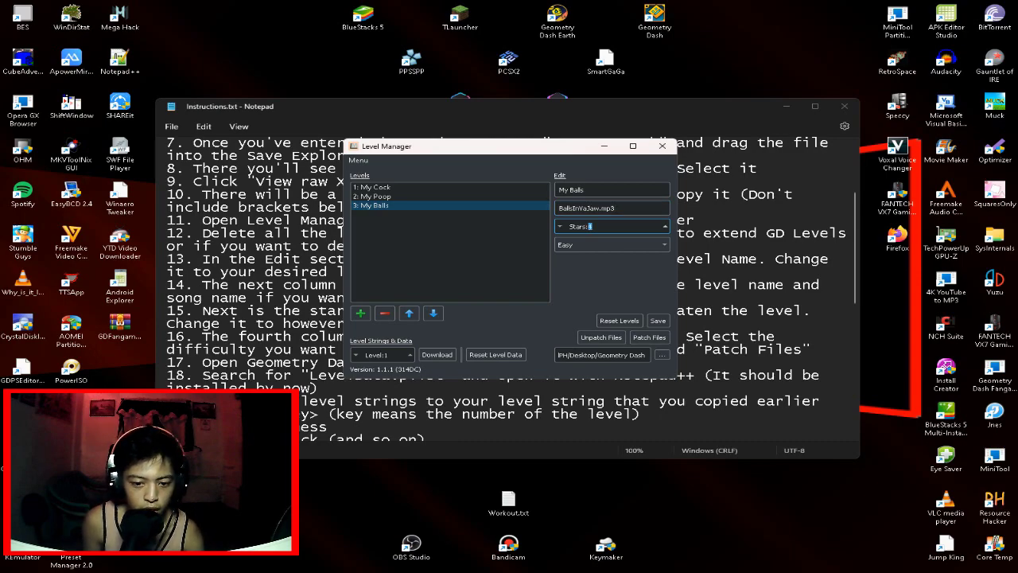
# Set the third level to 4 stars and its difficulty to Hard.
pyautogui.write('4')
pyautogui.click(612, 244)
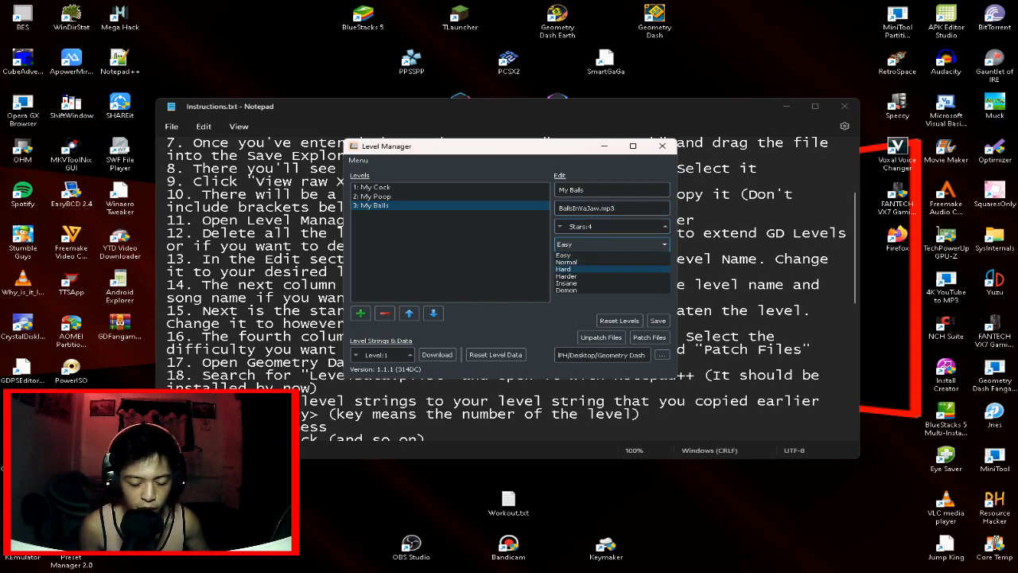
pyautogui.click(613, 269)
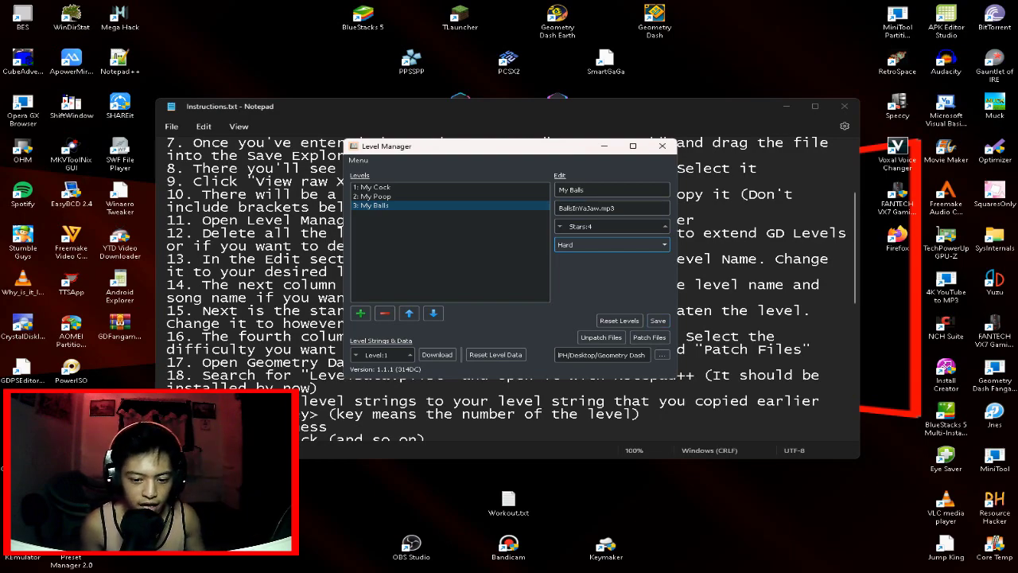
# Save the level list and patch the game files, closing Level Manager when done.
pyautogui.click(657, 320)
pyautogui.click(649, 338)
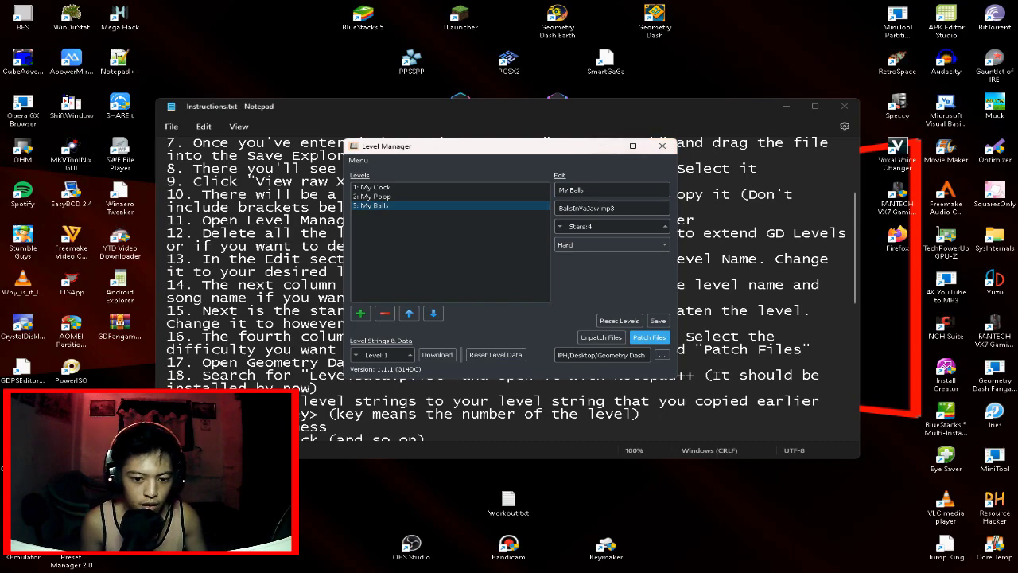
pyautogui.click(661, 145)
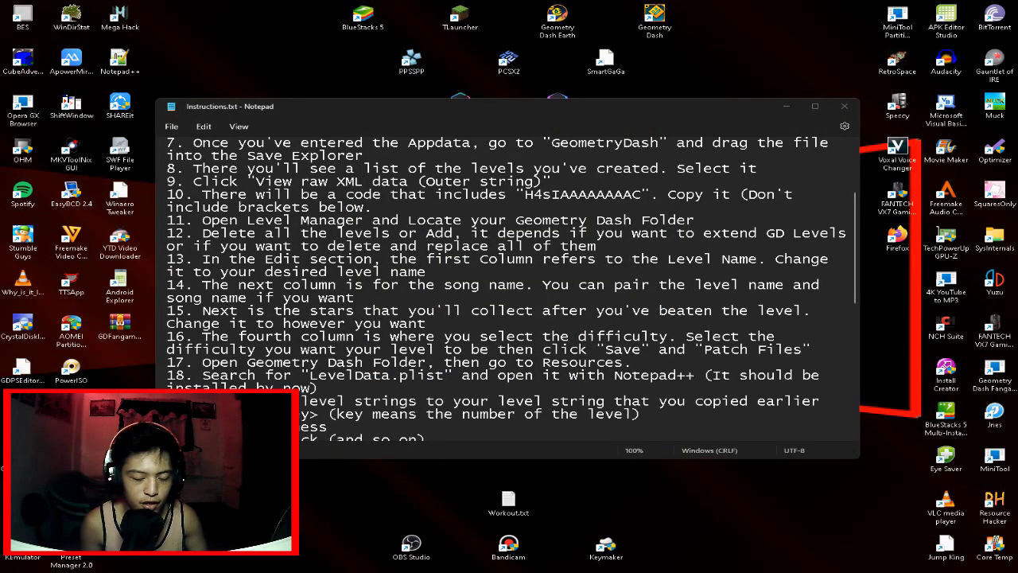
# Check steps 17 onward in the instructions and open the Resources folder inside the Geometry Dash folder.
pyautogui.scroll(-1, 506, 288)
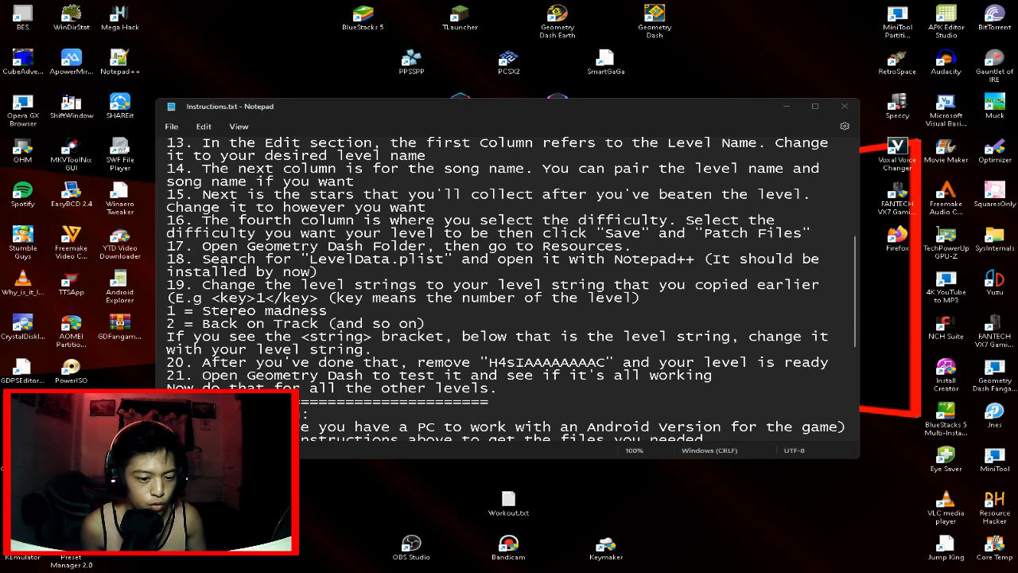
pyautogui.moveTo(203, 246); pyautogui.dragTo(631, 247)
pyautogui.click(632, 247)
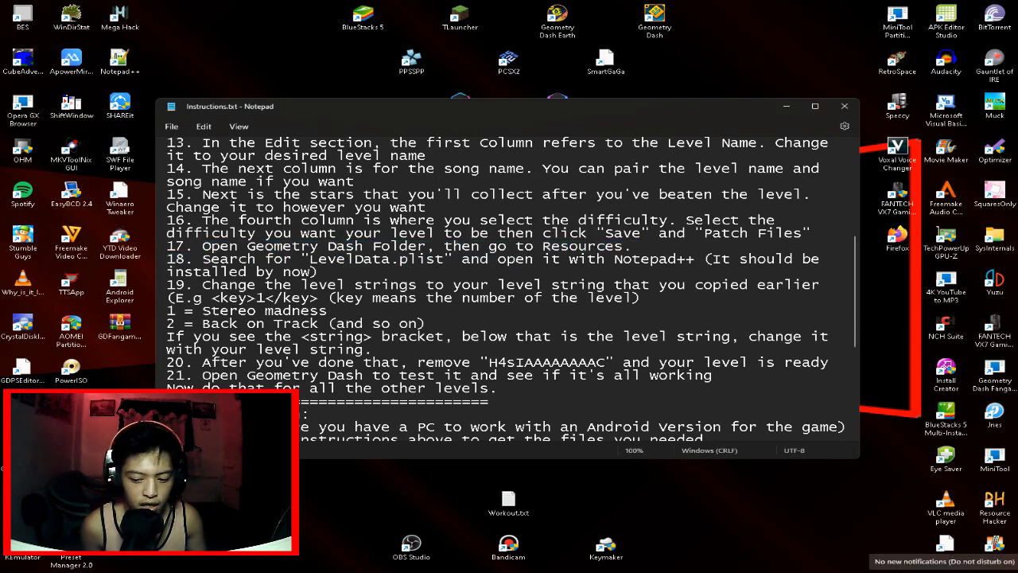
pyautogui.click(1016, 571)
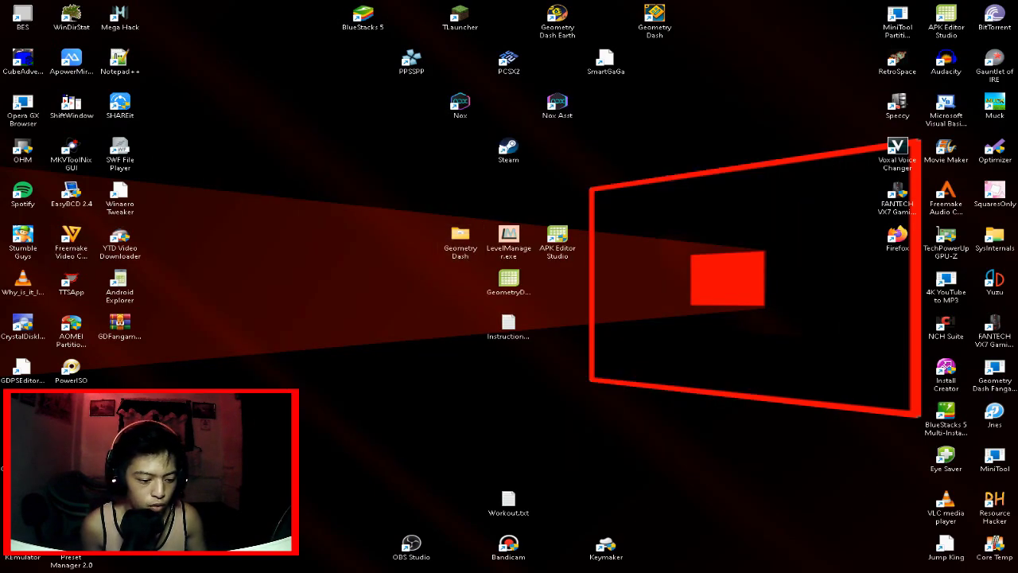
pyautogui.click(143, 571)
pyautogui.click(353, 563)
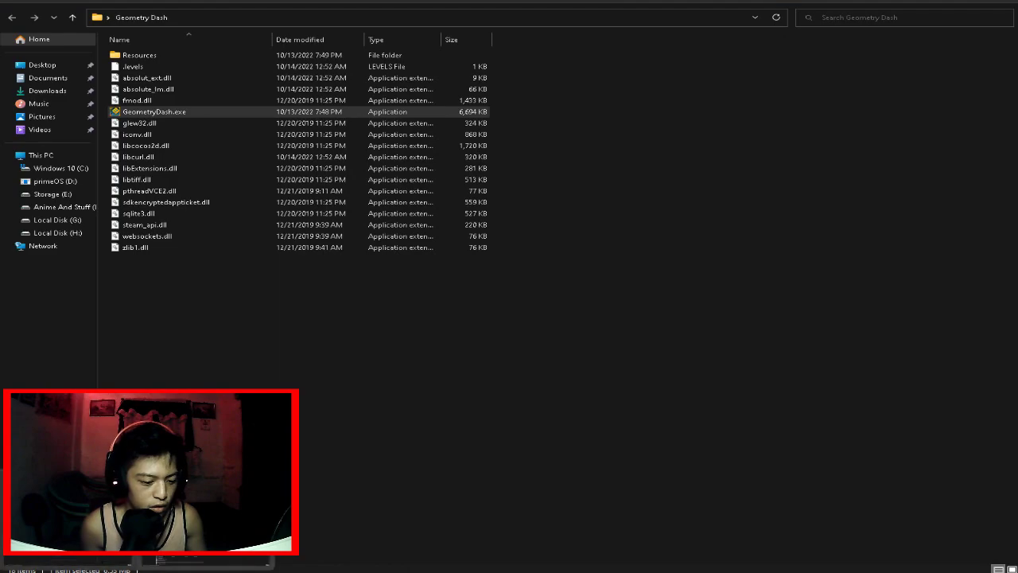
pyautogui.click(68, 517)
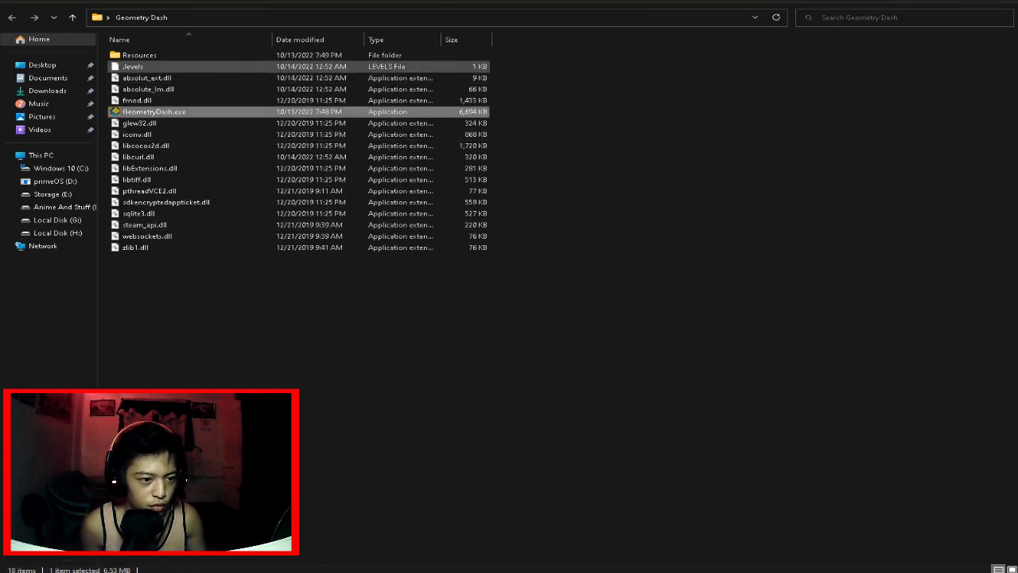
pyautogui.click(140, 55)
pyautogui.doubleClick(140, 55)
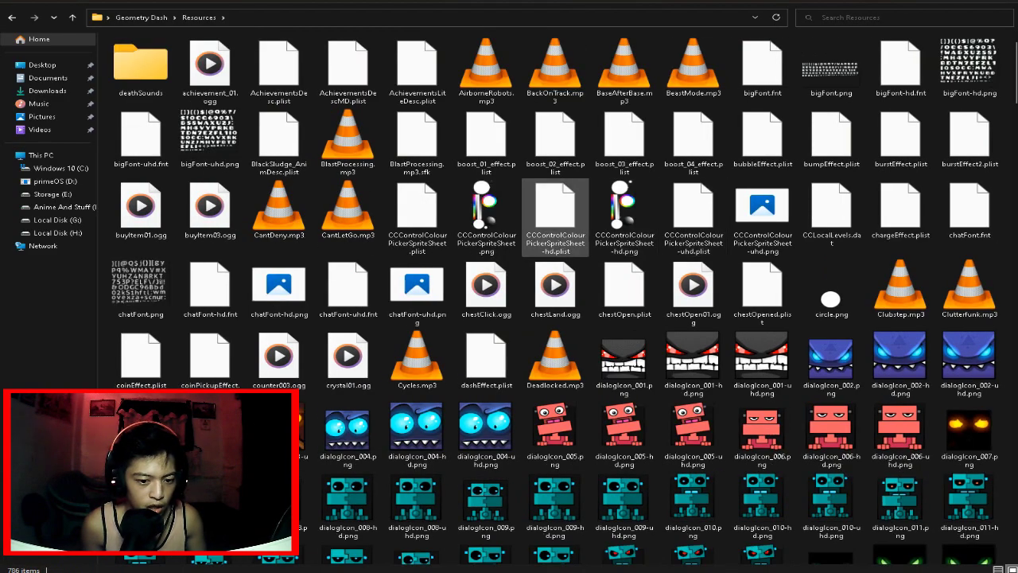
# Find LevelData.plist in the Resources folder, as the instructions say, and open it with Notepad++.
pyautogui.hotkey('alt', 'Tab')
pyautogui.moveTo(203, 259); pyautogui.dragTo(453, 260)
pyautogui.click(457, 261)
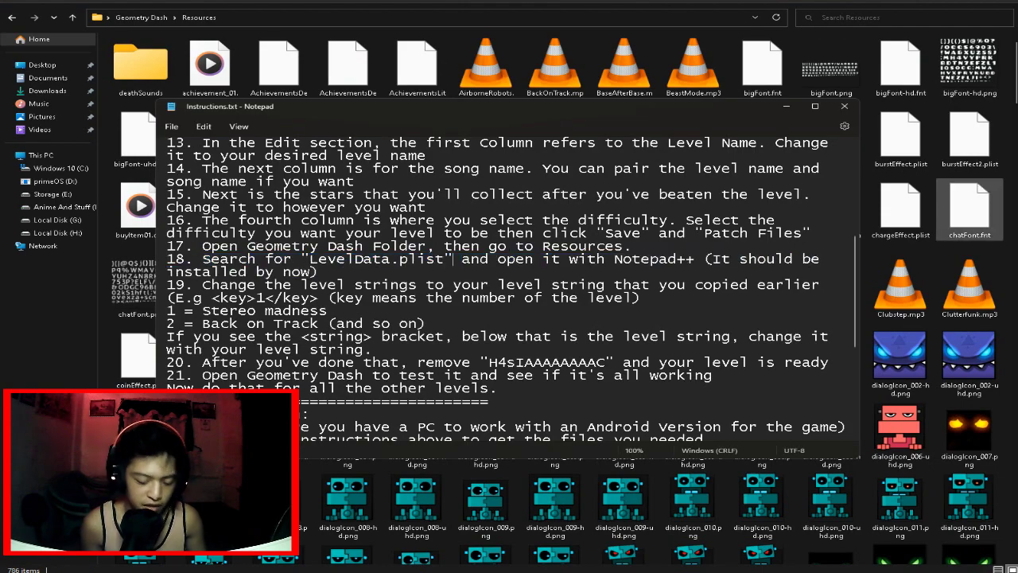
pyautogui.click(969, 210)
pyautogui.write('leveldata')
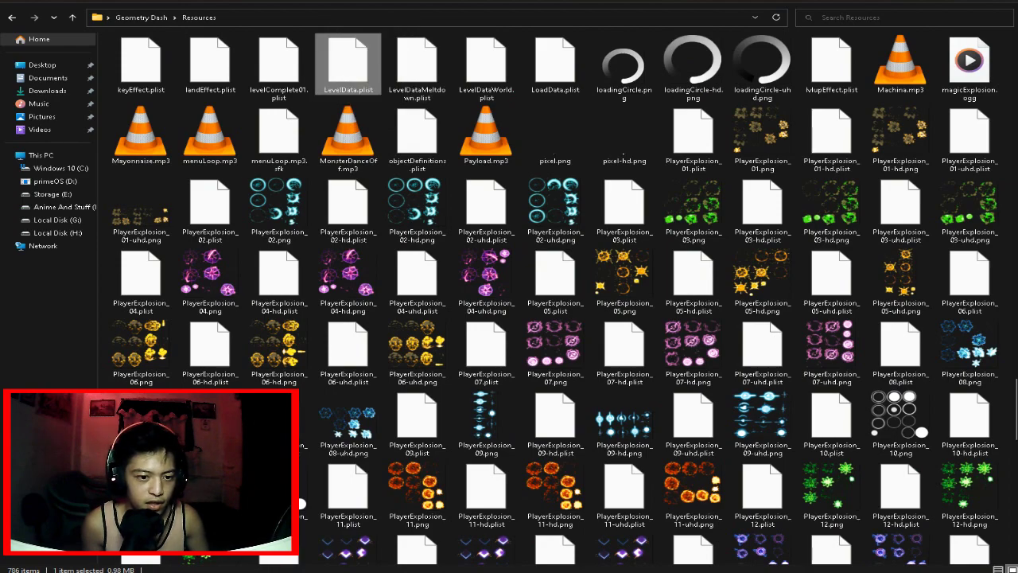
pyautogui.rightClick(364, 77)
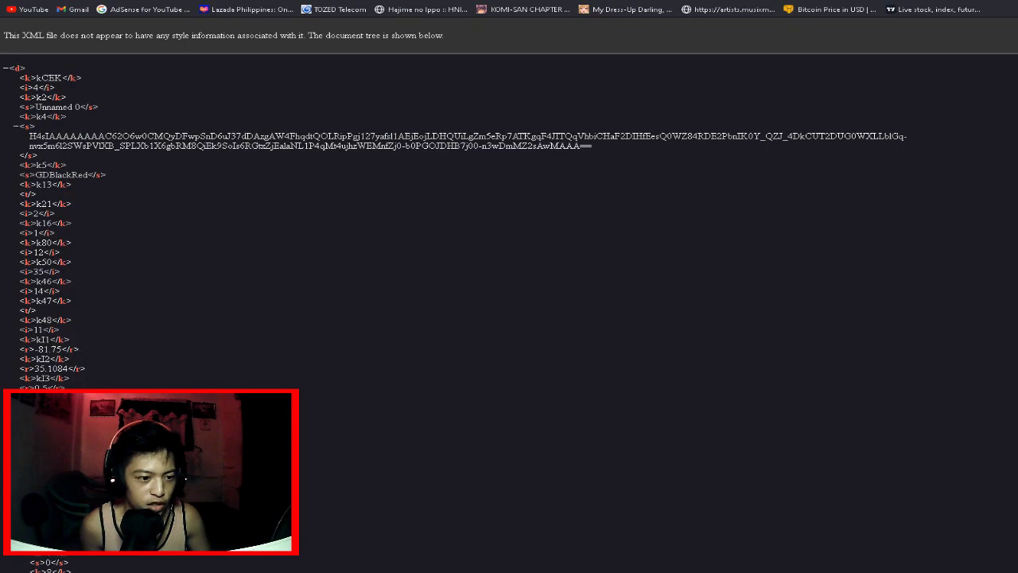
# Copy the whole level string under k4 from the browser's XML page and switch to LevelData.plist in Notepad++.
pyautogui.moveTo(122, 136); pyautogui.dragTo(261, 136)
pyautogui.click(261, 136)
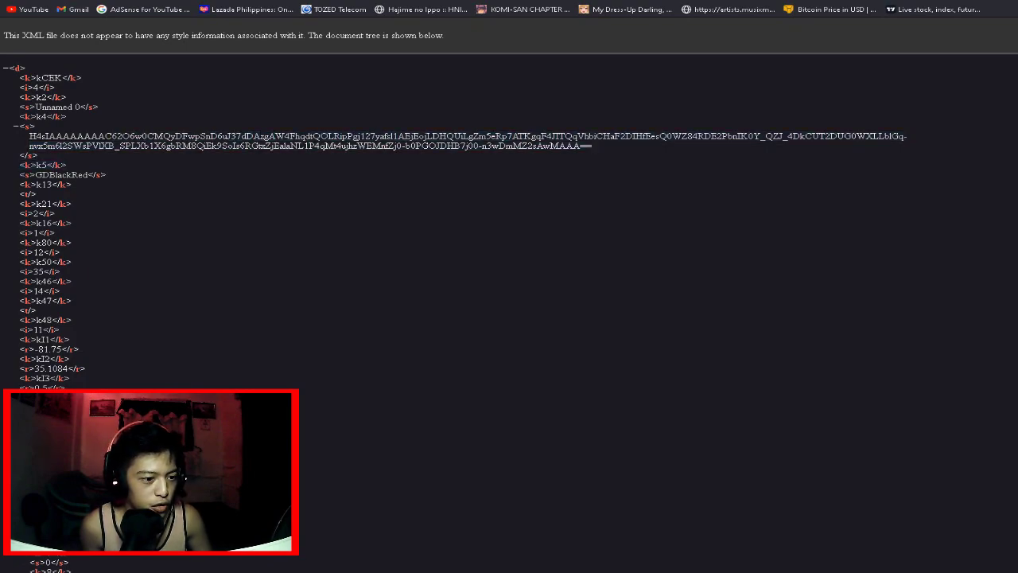
pyautogui.moveTo(29, 136); pyautogui.dragTo(593, 146)
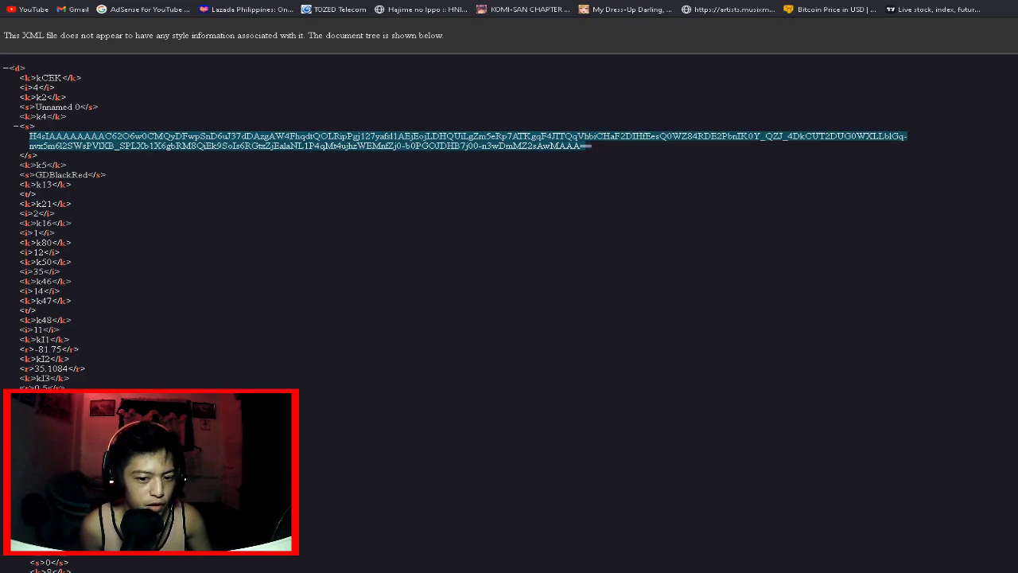
pyautogui.hotkey('alt', 'Tab')
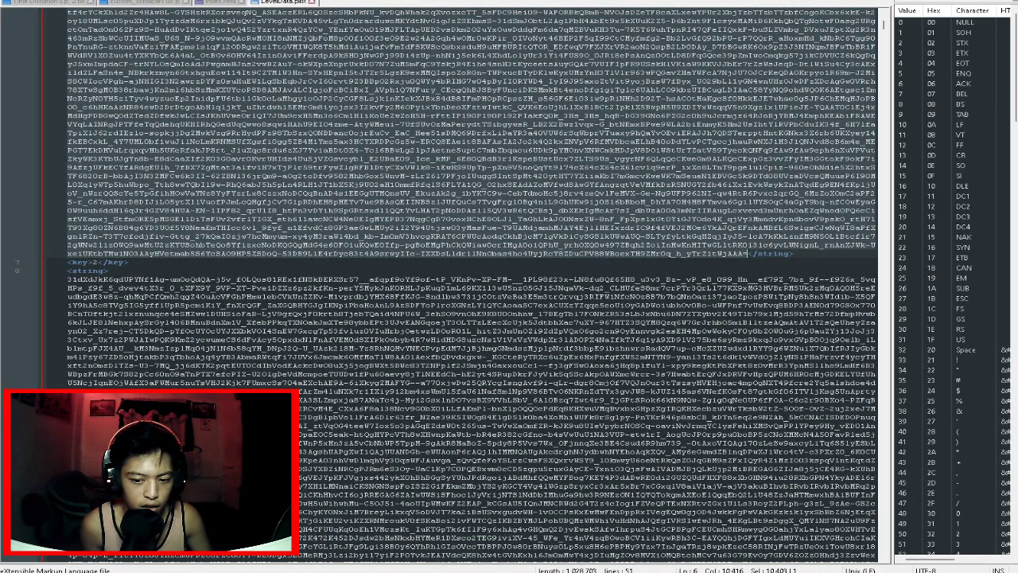
# Replace the string under key 1 in LevelData.plist with the copied level string and remove its leading H4sIAAAAAAAAC.
pyautogui.press('Delete')
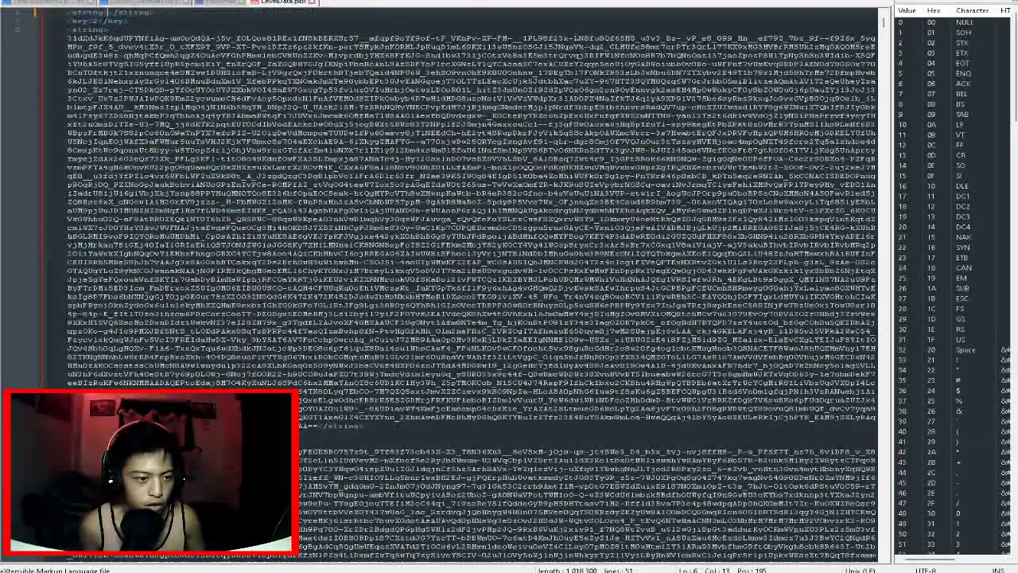
pyautogui.scroll(2, 469, 270)
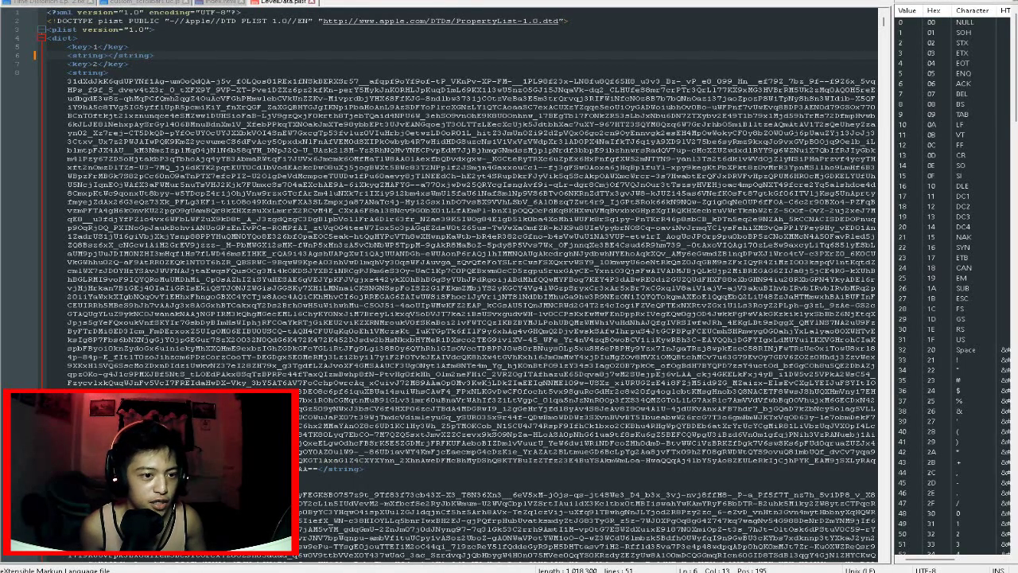
pyautogui.hotkey('ctrl', 'v')
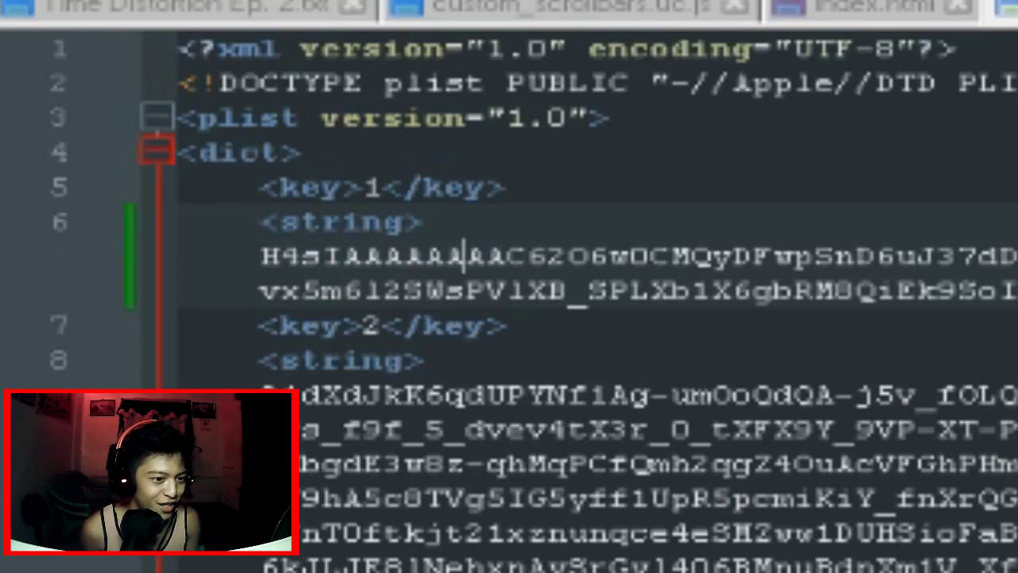
pyautogui.press('Delete')
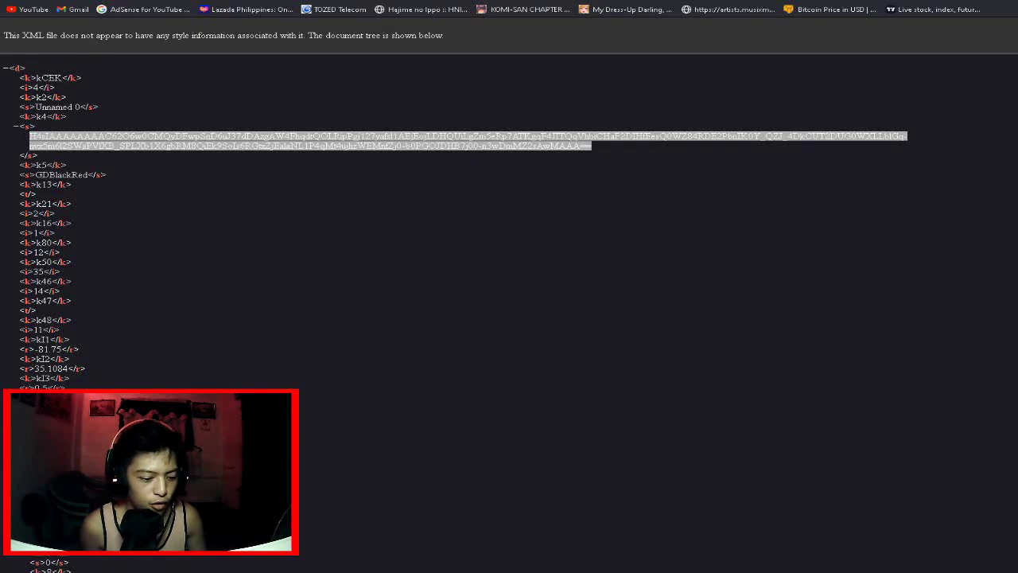
# Switch to File Explorer, go back to the Geometry Dash folder and launch GeometryDash.exe.
pyautogui.hotkey('alt', 'Tab')
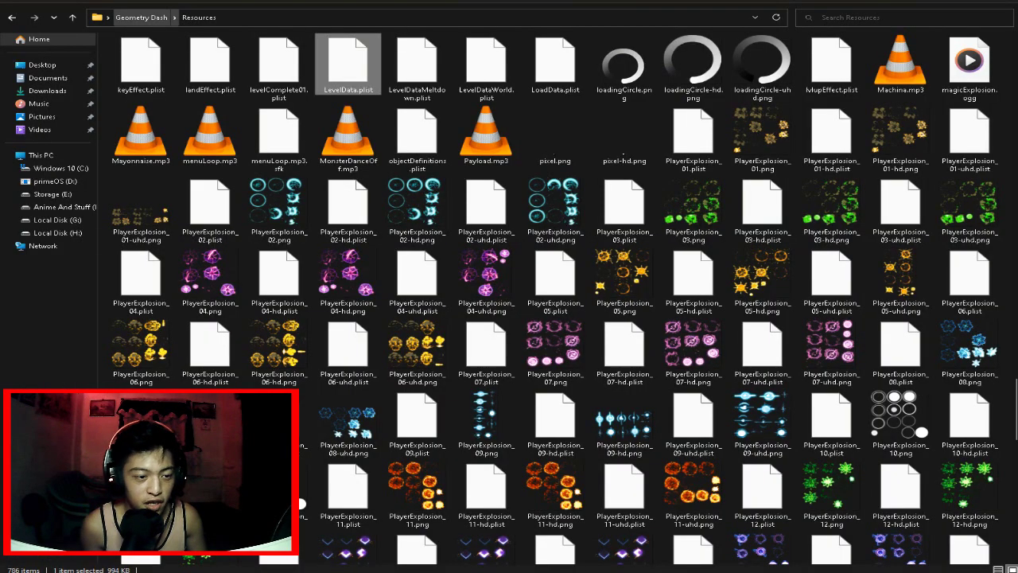
pyautogui.click(142, 18)
pyautogui.click(155, 111)
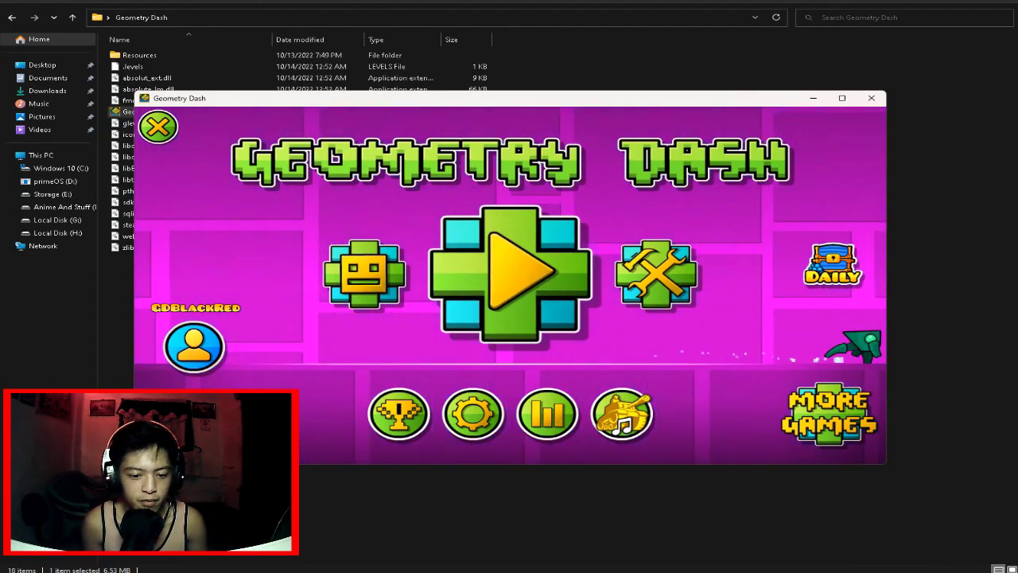
# Browse the game's main level selection to examine the names, stars and difficulties of the custom levels.
pyautogui.click(509, 274)
pyautogui.click(852, 286)
pyautogui.click(852, 285)
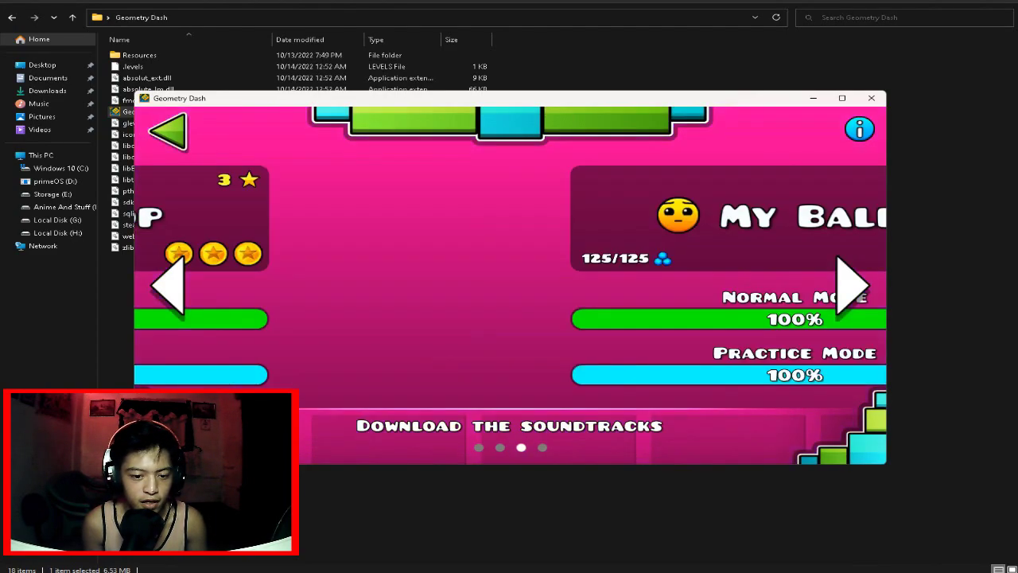
pyautogui.press('Right')
pyautogui.press('Right')
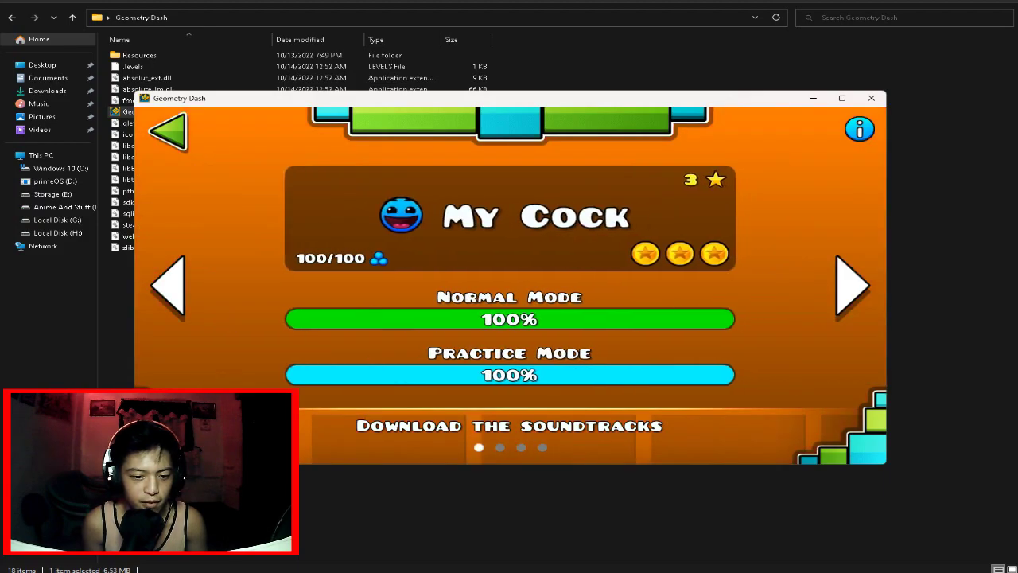
pyautogui.press('Right')
pyautogui.press('Left')
pyautogui.press('Right')
pyautogui.press('Right')
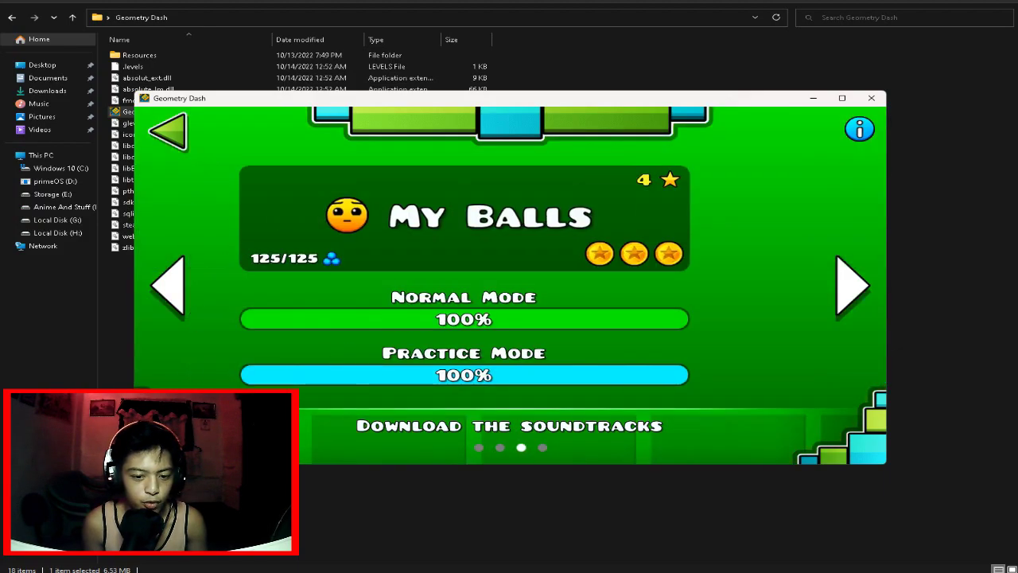
pyautogui.press('Right')
pyautogui.press('Right')
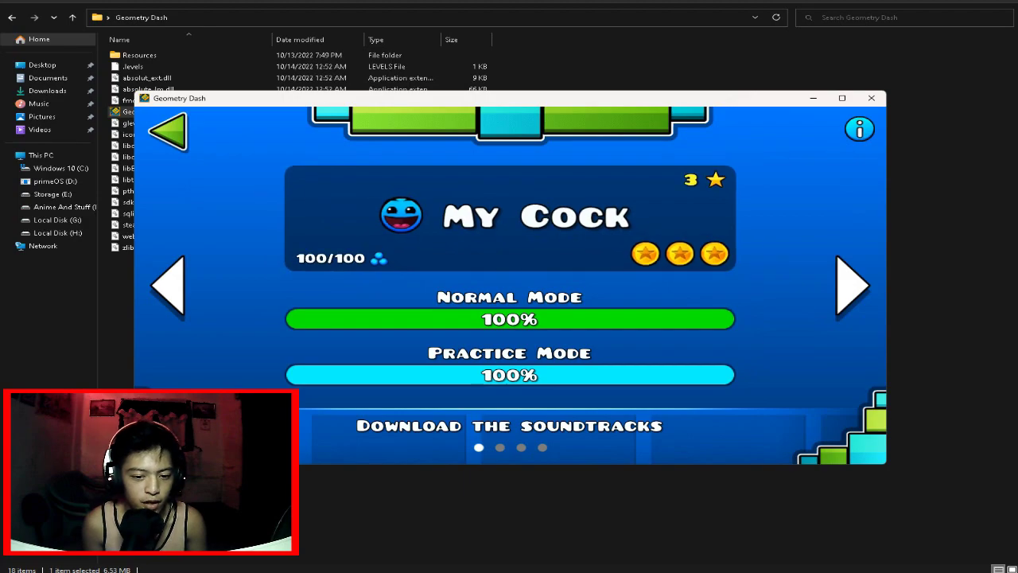
# Play the first level, My Cock, to test the replaced level string.
pyautogui.press('space')
pyautogui.press('space')
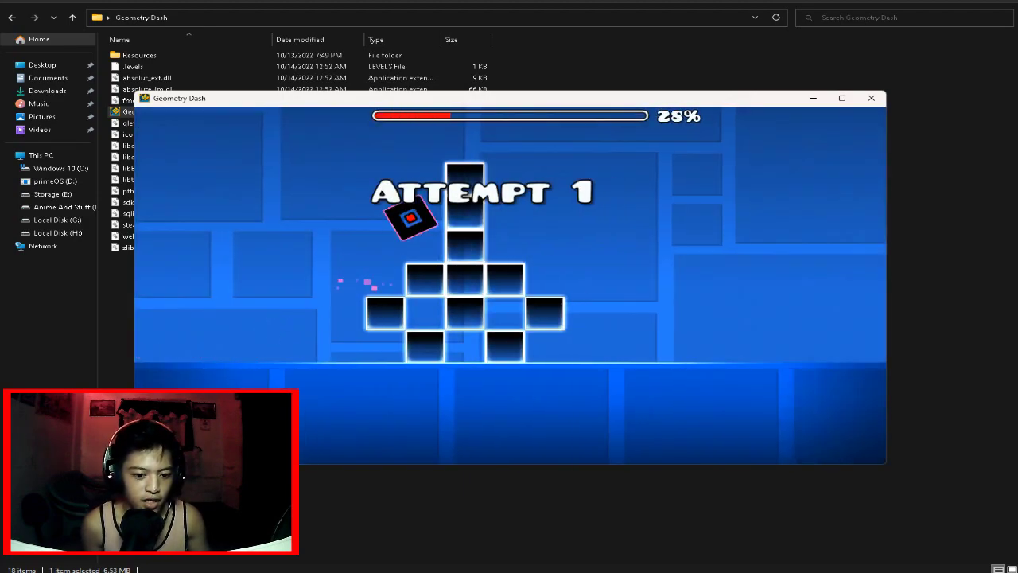
pyautogui.press('space')
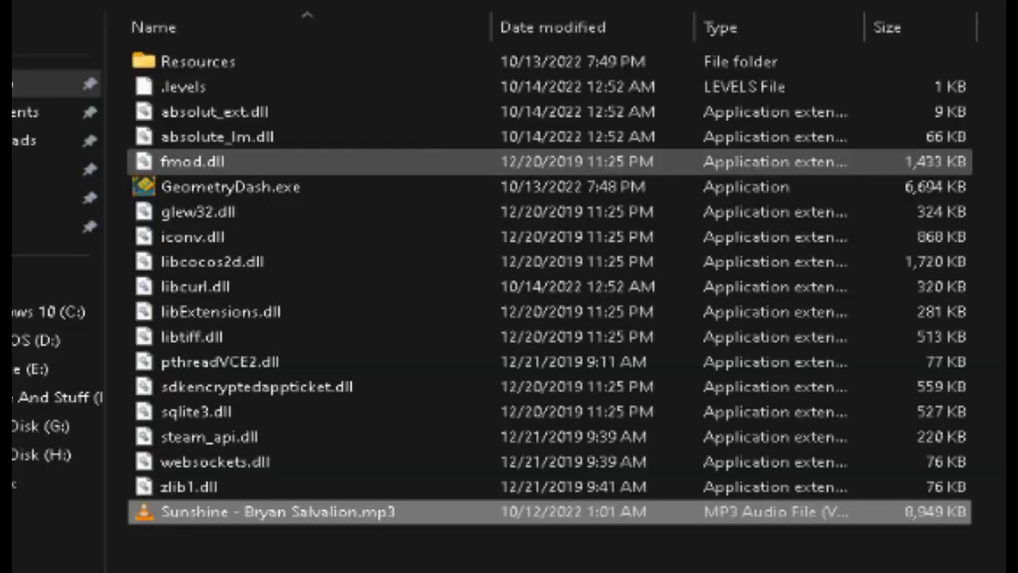
# Rename the Sunshine MP3 file as MyCock.mp3 and move it into the Resources folder.
pyautogui.rightClick(253, 511)
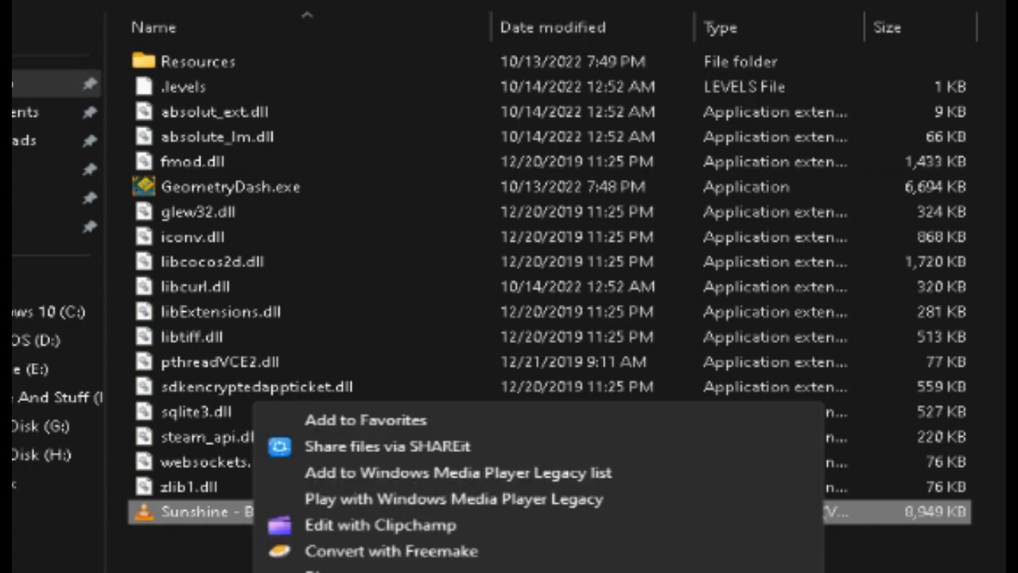
pyautogui.write('mM')
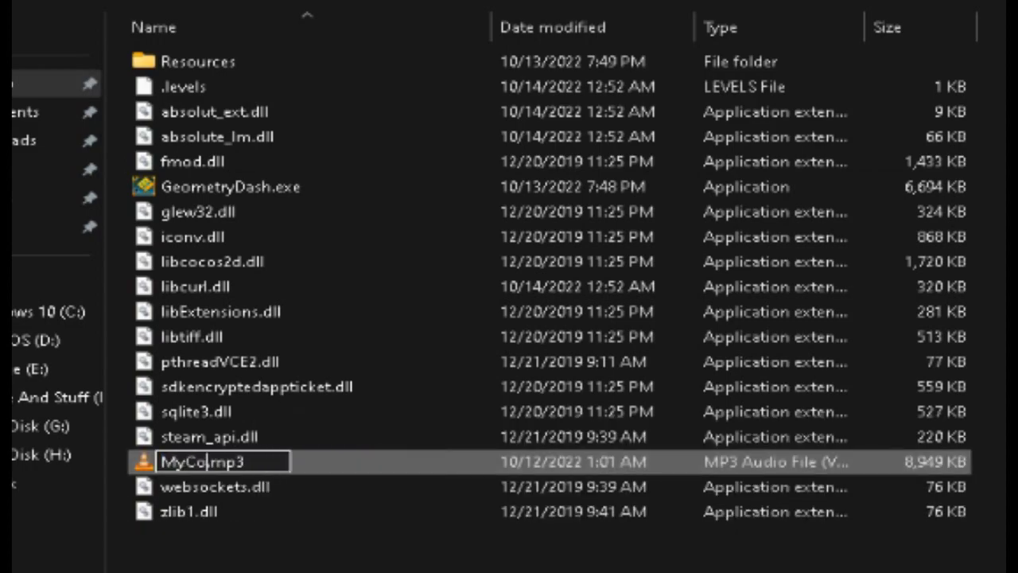
pyautogui.click(266, 487)
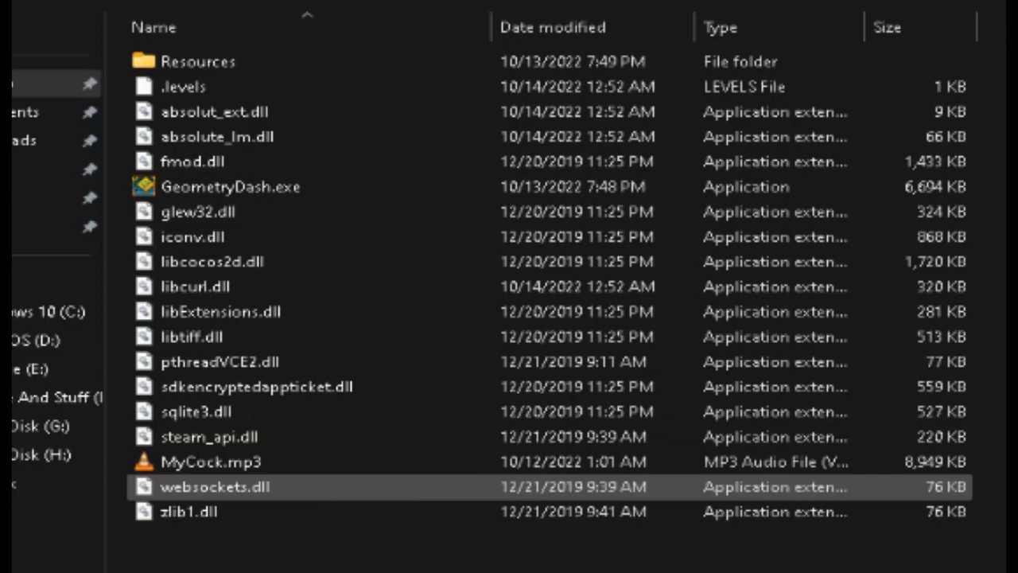
pyautogui.moveTo(259, 461); pyautogui.dragTo(230, 61)
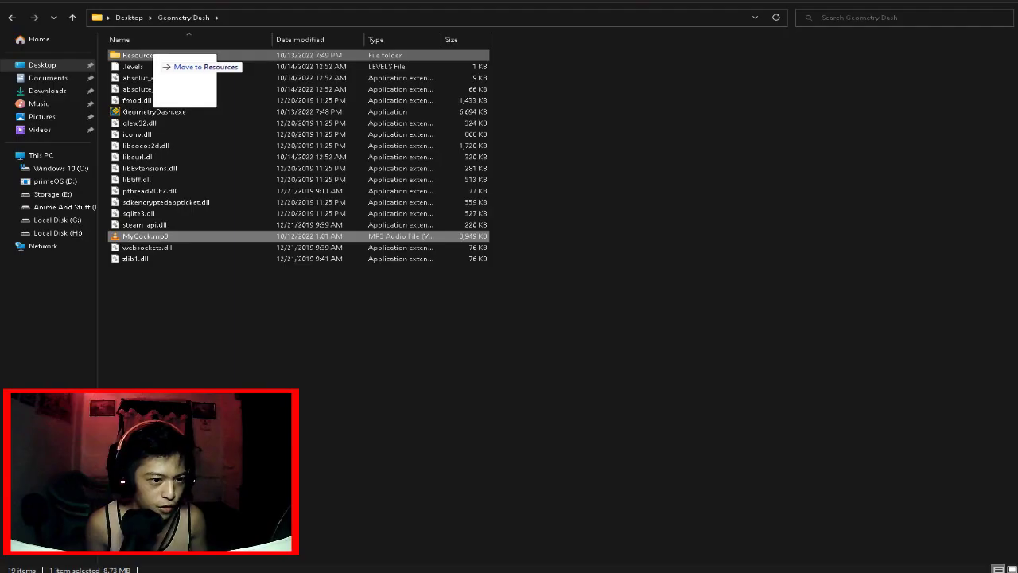
pyautogui.moveTo(153, 55); pyautogui.dragTo(152, 56)
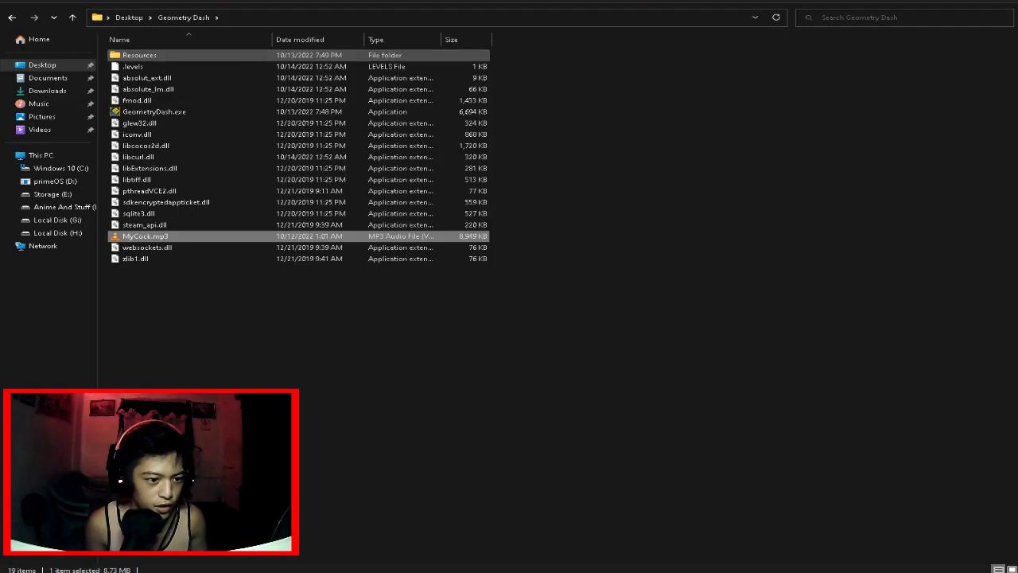
# Launch GeometryDash.exe, play the first level, My Cock, to test its replaced song, and exit the game.
pyautogui.click(154, 111)
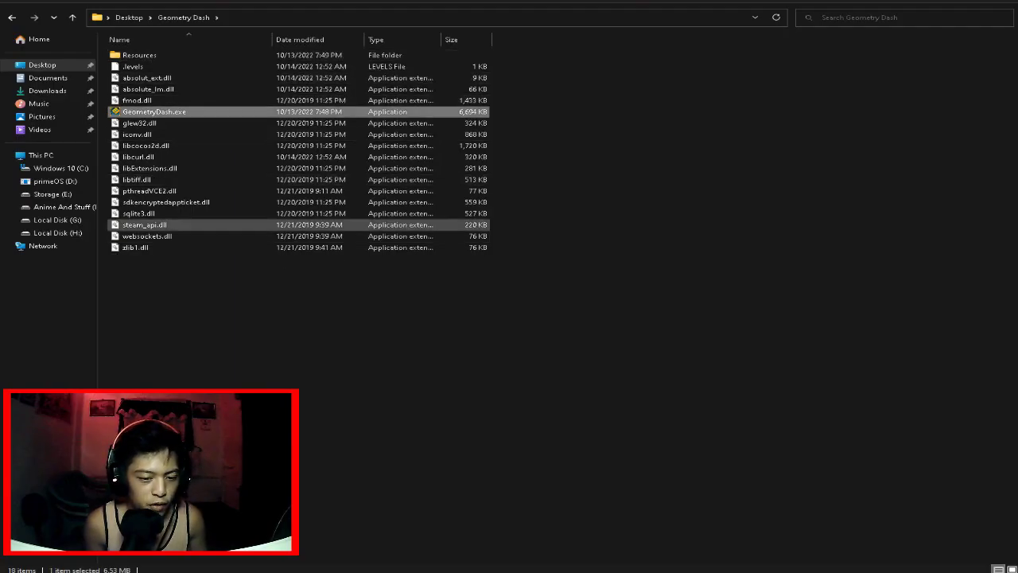
pyautogui.press('Return')
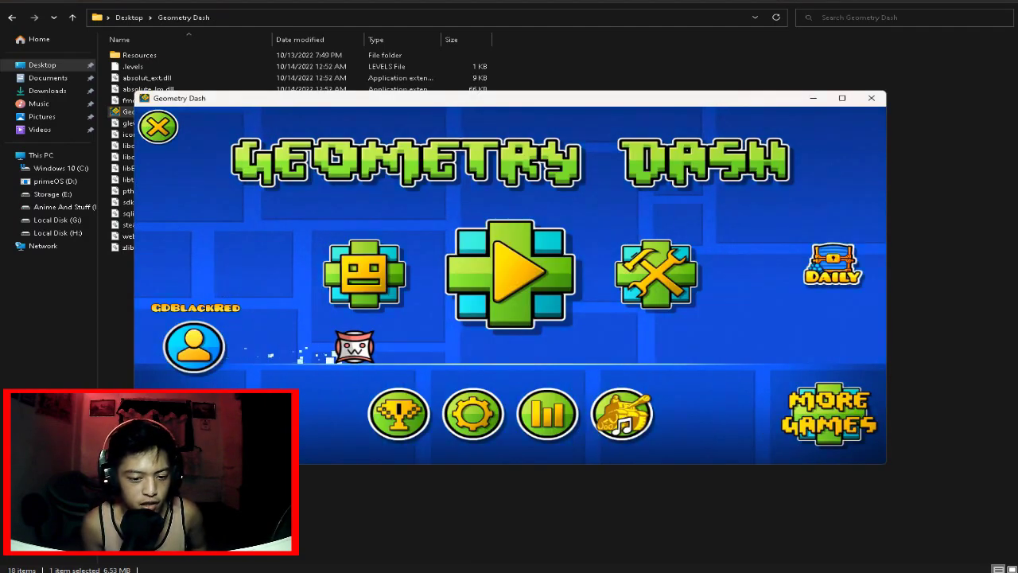
pyautogui.press('space')
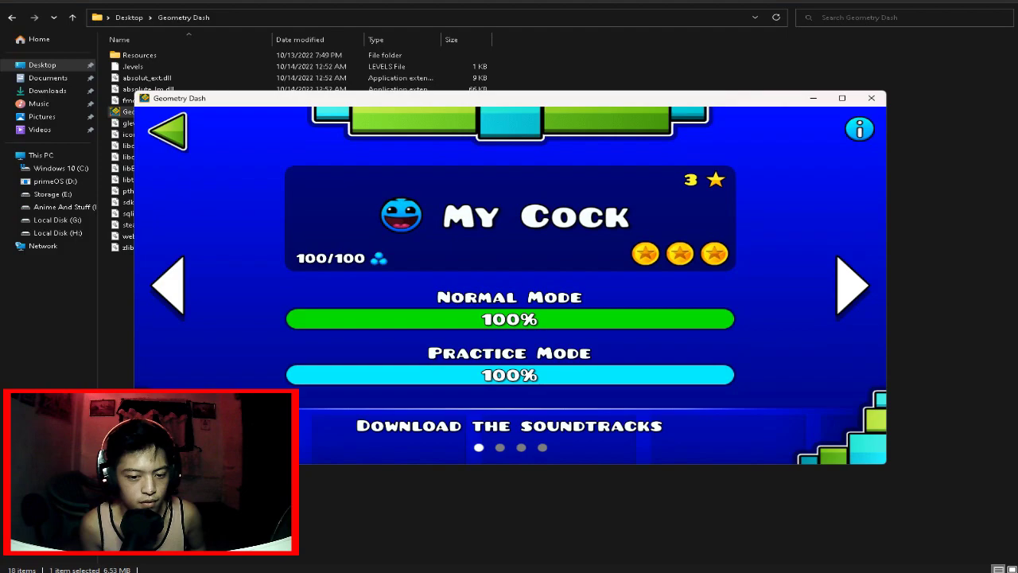
pyautogui.press('space')
pyautogui.press('space')
pyautogui.press('space')
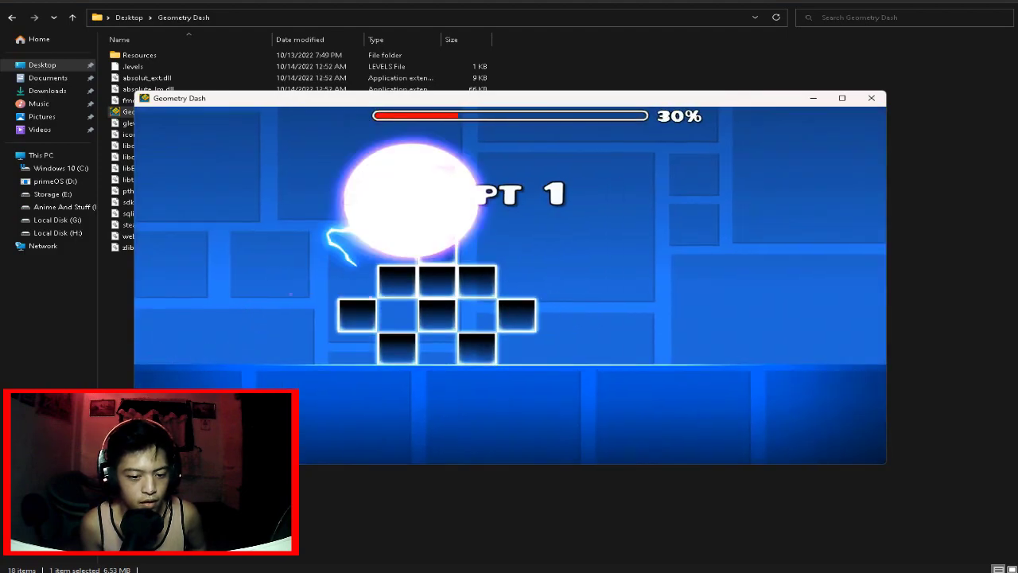
pyautogui.press('Escape')
pyautogui.press('Escape')
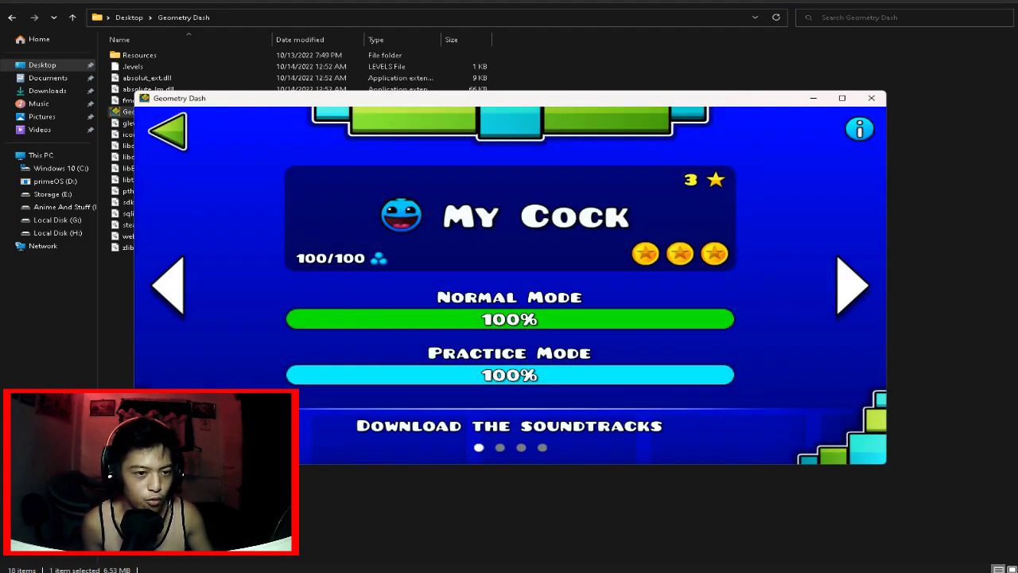
pyautogui.press('Escape')
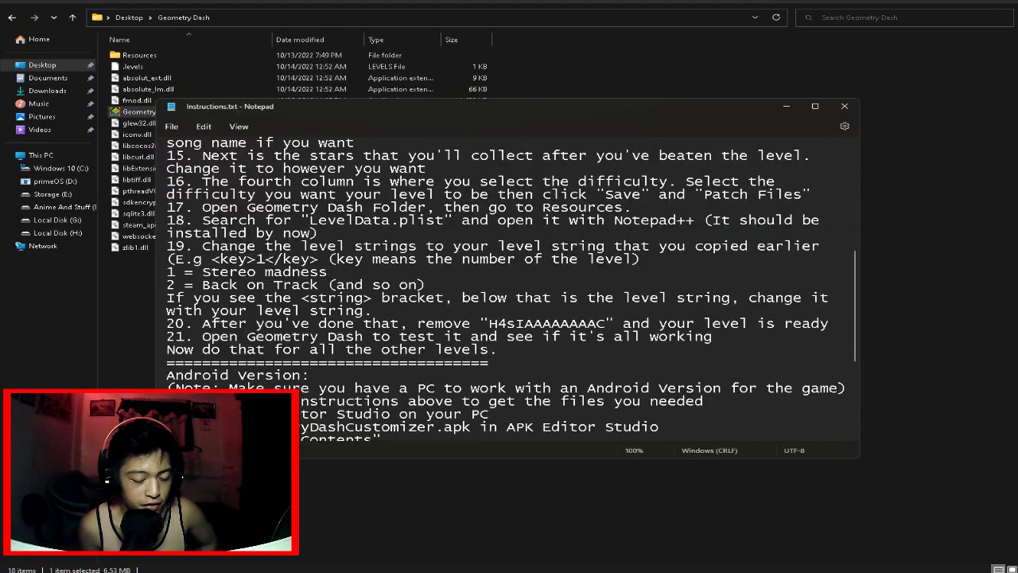
# Read the first three Android Version instructions in Instructions.txt, covering APK Editor Studio and GeometryDashCustomizer.apk.
pyautogui.scroll(1, 506, 289)
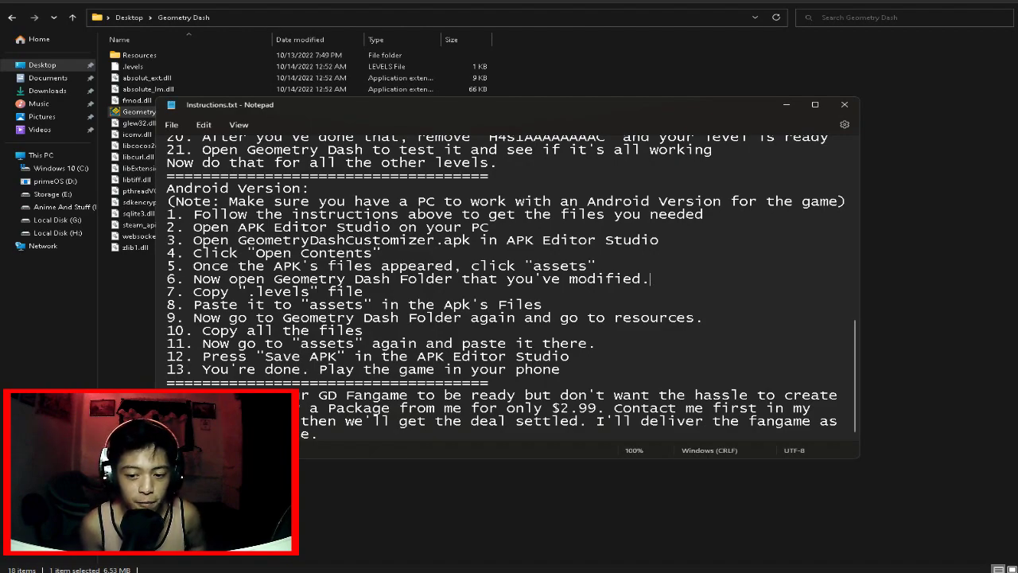
pyautogui.tripleClick(260, 214)
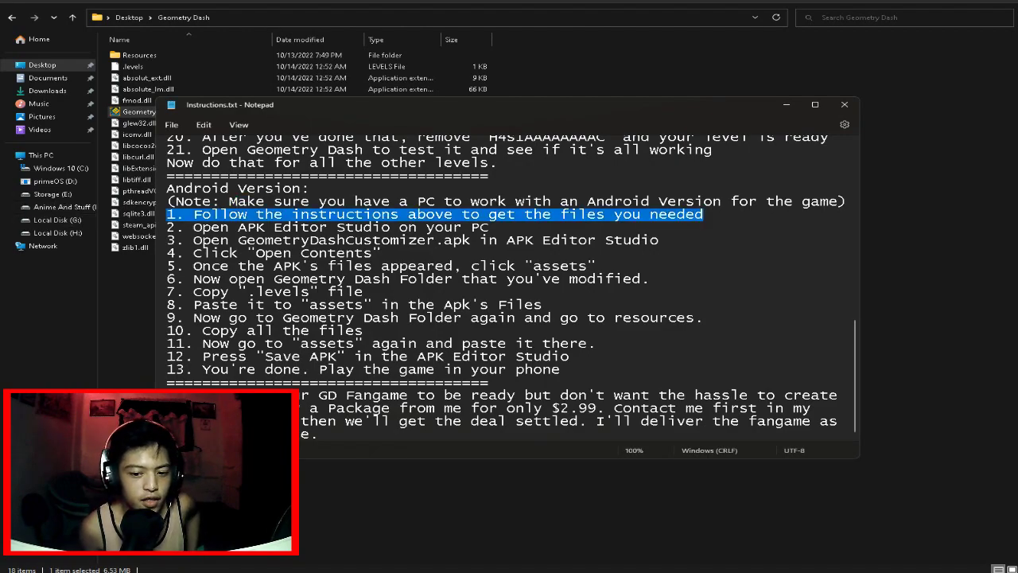
pyautogui.click(490, 227)
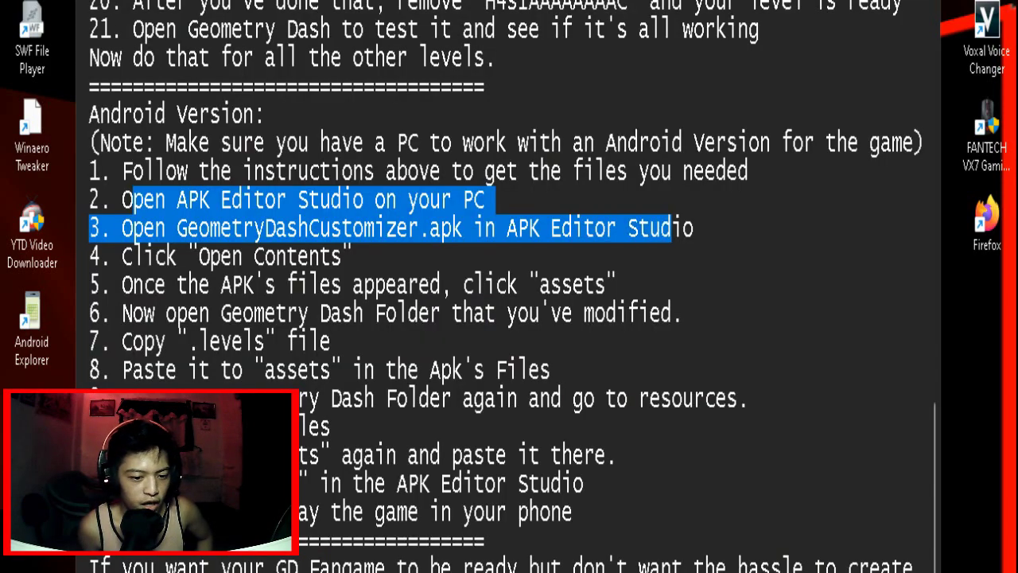
pyautogui.click(486, 199)
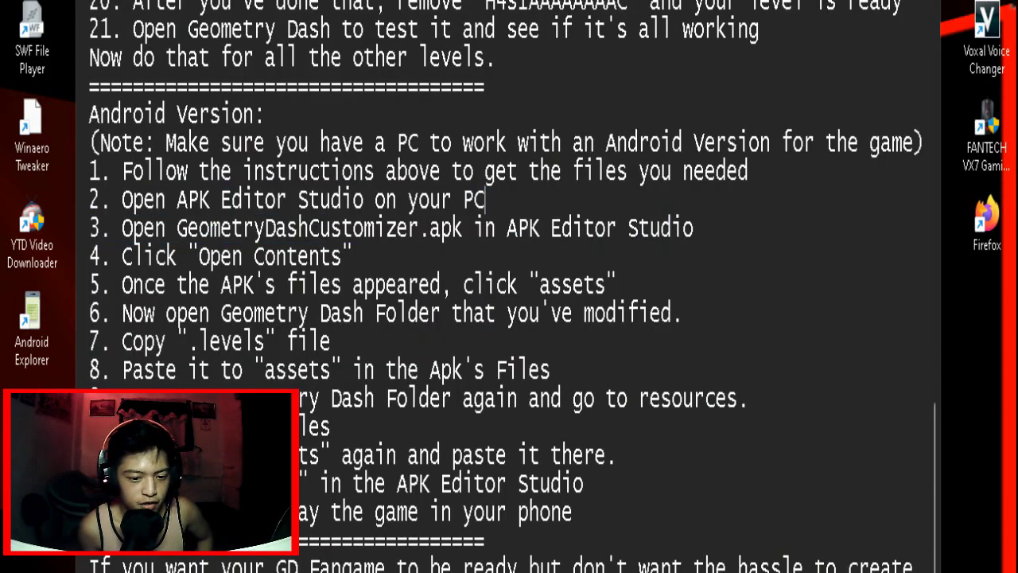
pyautogui.moveTo(486, 199); pyautogui.dragTo(210, 228)
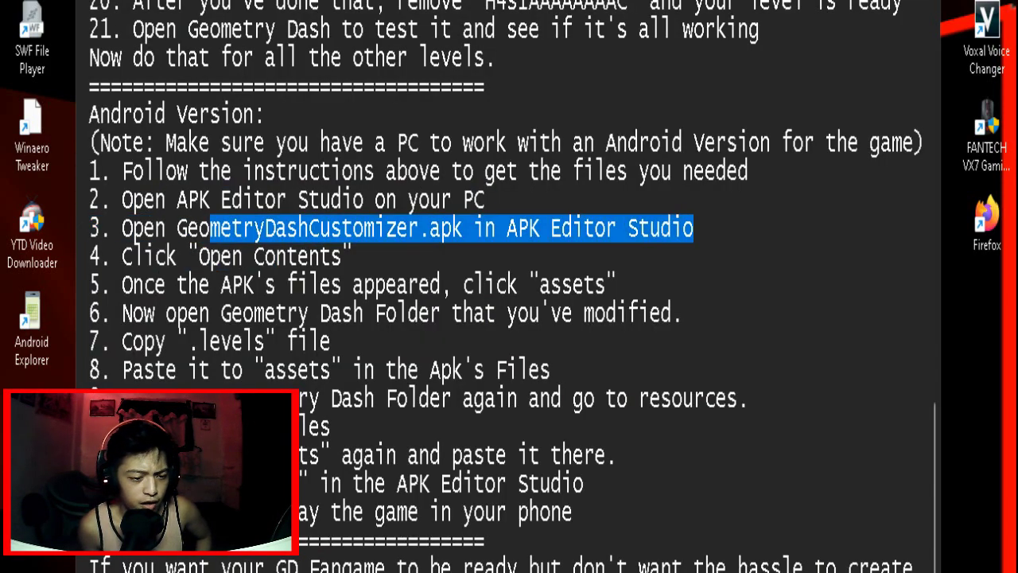
pyautogui.moveTo(121, 228); pyautogui.dragTo(353, 256)
pyautogui.click(375, 228)
pyautogui.moveTo(199, 227); pyautogui.dragTo(464, 228)
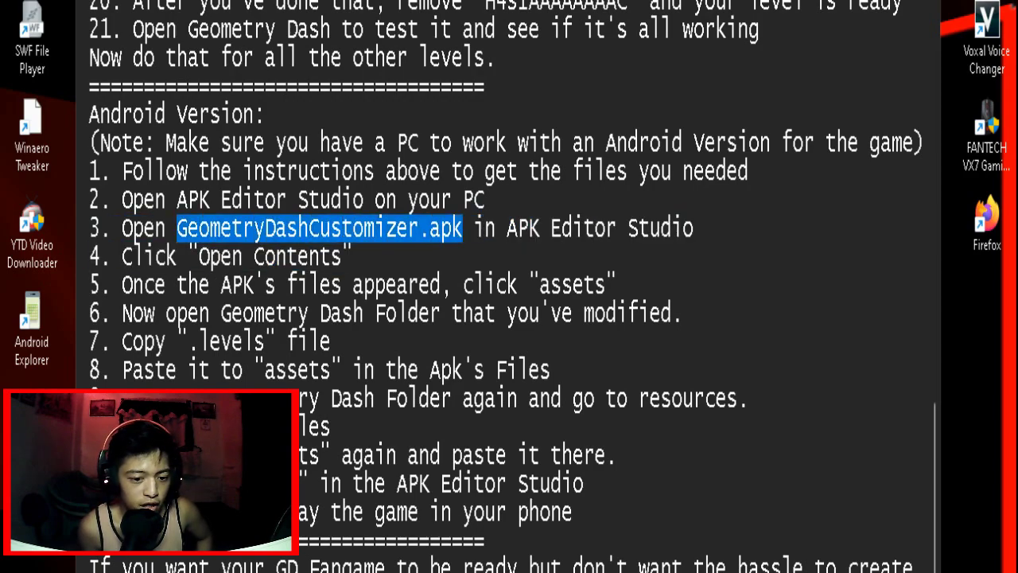
pyautogui.click(463, 227)
# Switch to APK Editor Studio and open GeometryDashCustomizer.apk from the Desktop.
pyautogui.hotkey('alt', 'Tab')
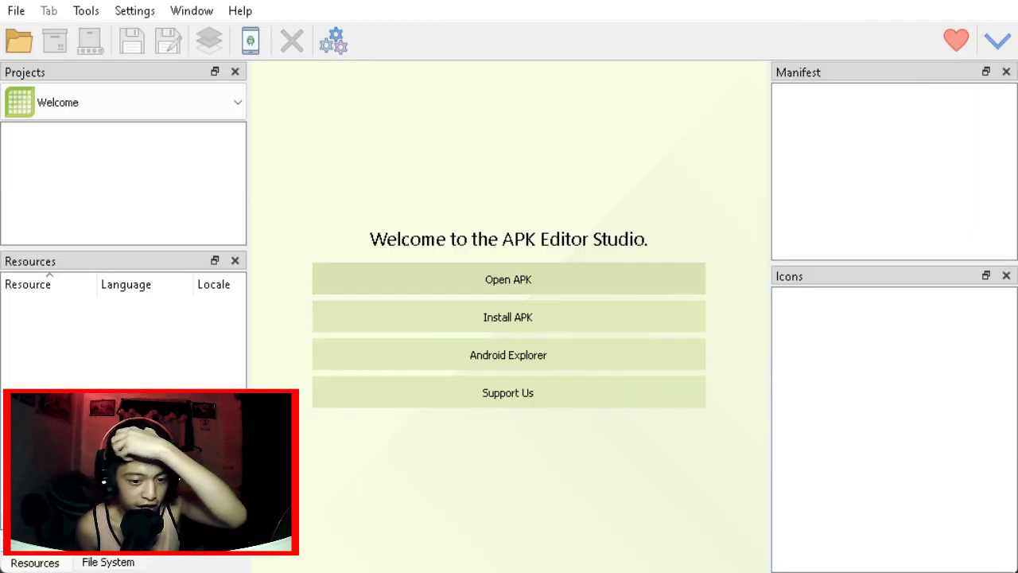
pyautogui.click(508, 279)
pyautogui.click(73, 176)
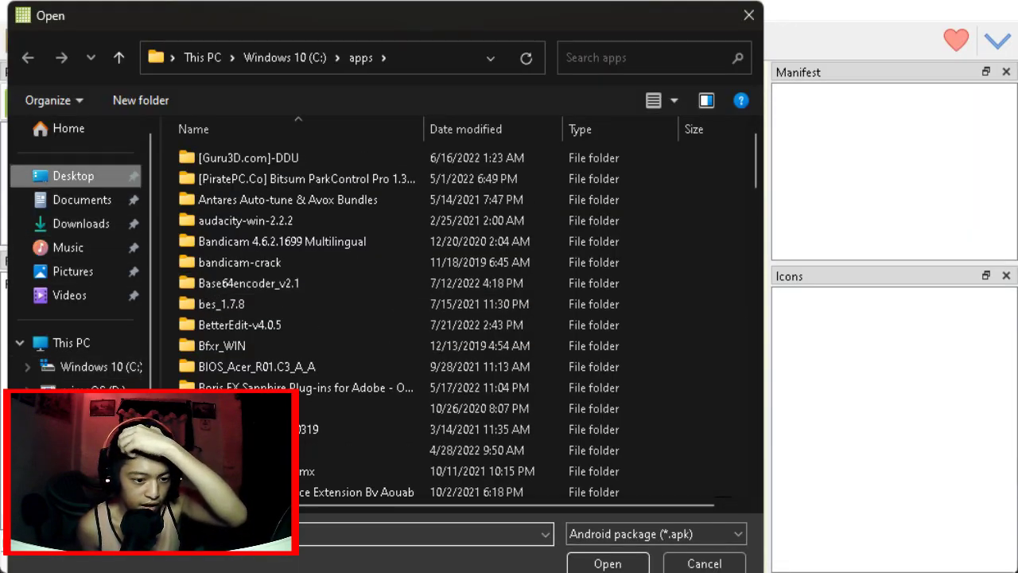
pyautogui.click(73, 176)
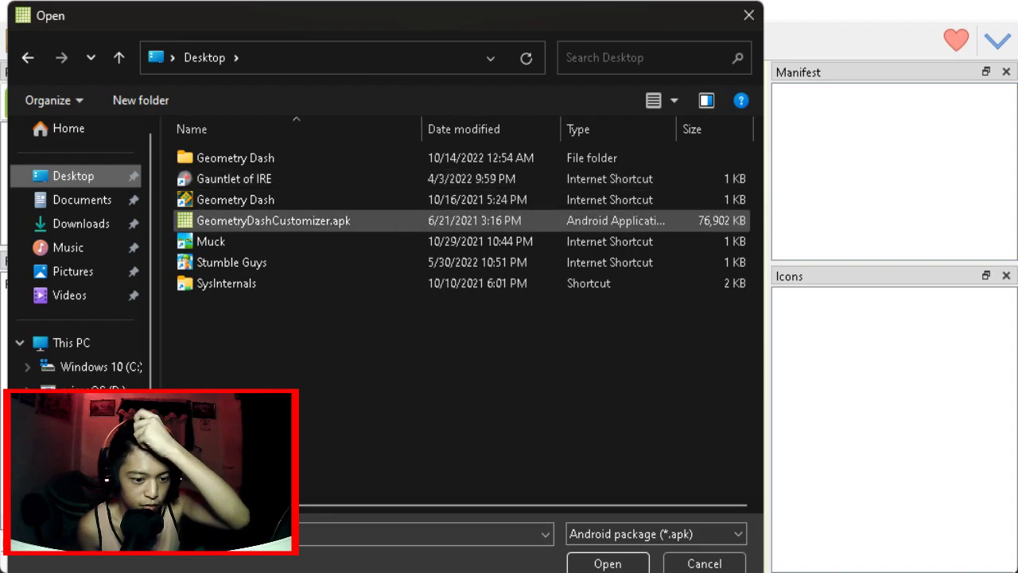
pyautogui.click(273, 220)
pyautogui.click(608, 564)
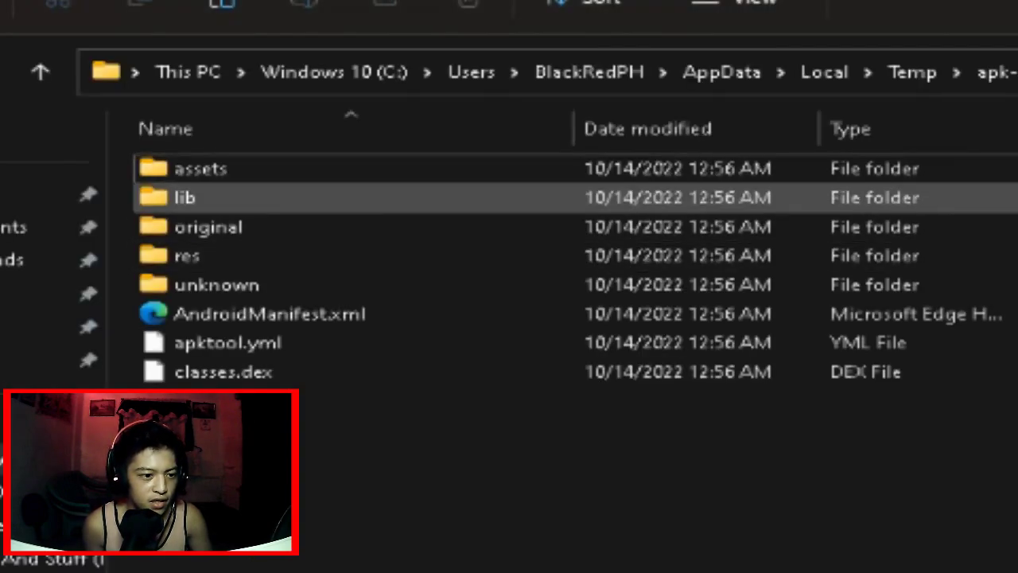
# Open the assets folder inside the APK's unpacked contents in File Explorer.
pyautogui.moveTo(685, 189); pyautogui.dragTo(730, 191)
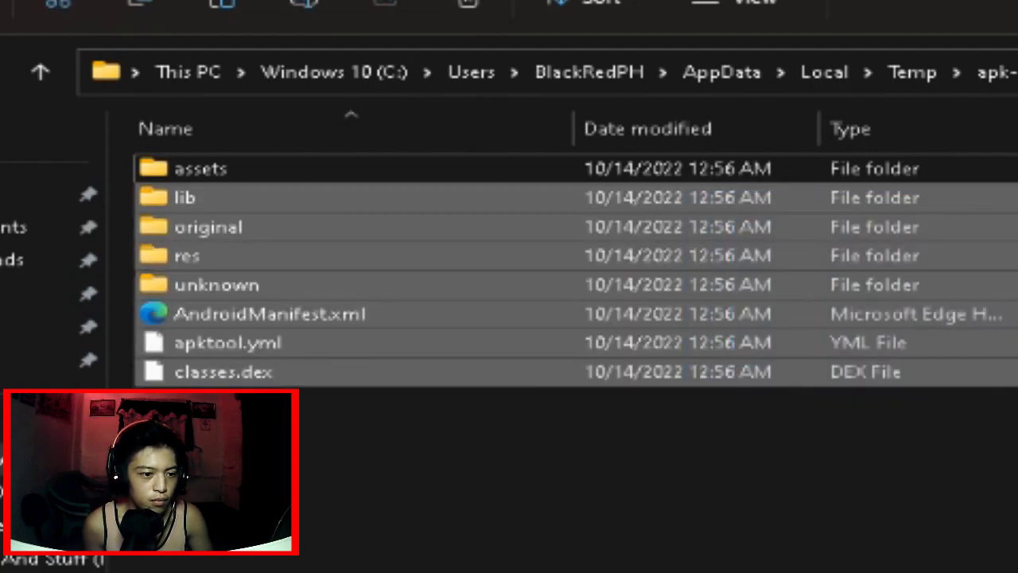
pyautogui.moveTo(822, 572); pyautogui.dragTo(275, 198)
pyautogui.click(557, 477)
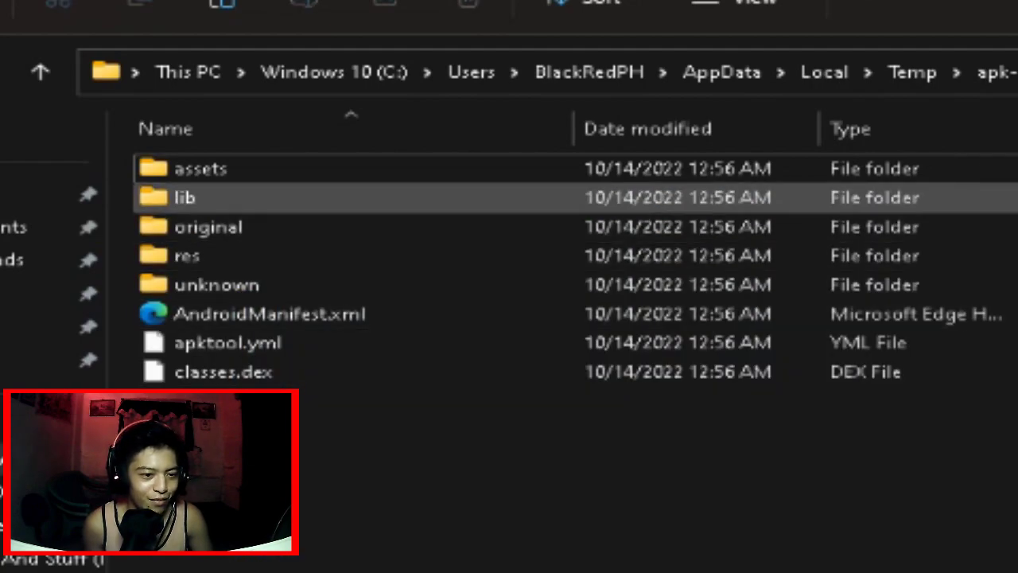
pyautogui.moveTo(557, 183); pyautogui.dragTo(1017, 572)
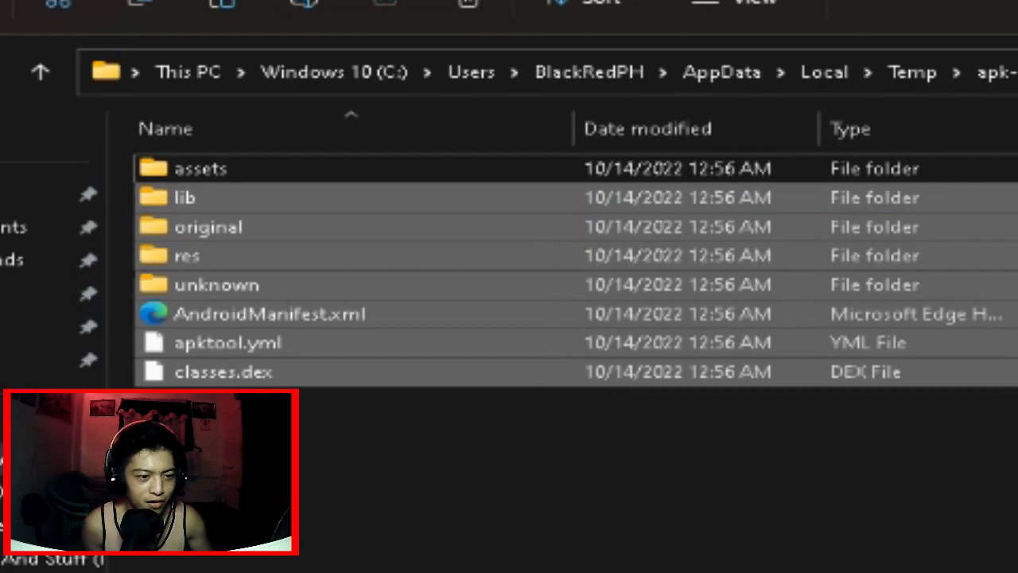
pyautogui.click(572, 461)
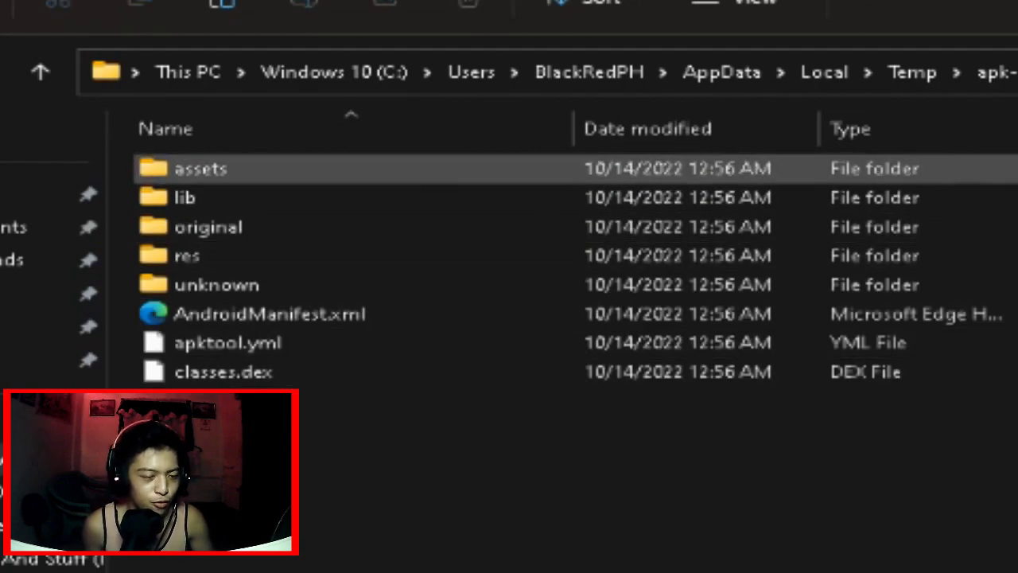
pyautogui.press('Return')
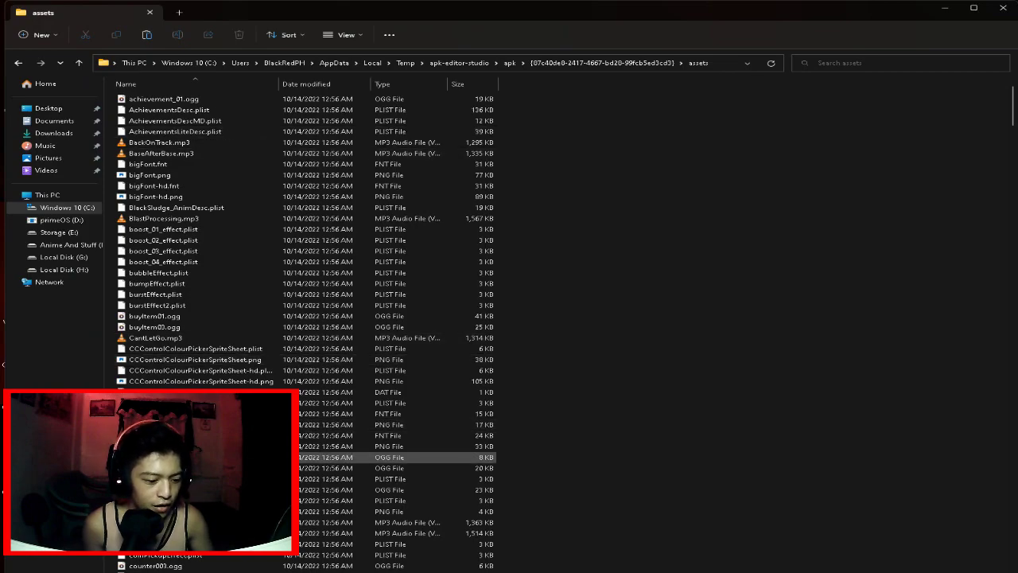
# Check instruction 6 in Instructions.txt and open the Desktop's modified Geometry Dash folder in a new File Explorer tab.
pyautogui.hotkey('alt', 'Tab')
pyautogui.moveTo(195, 309); pyautogui.dragTo(650, 309)
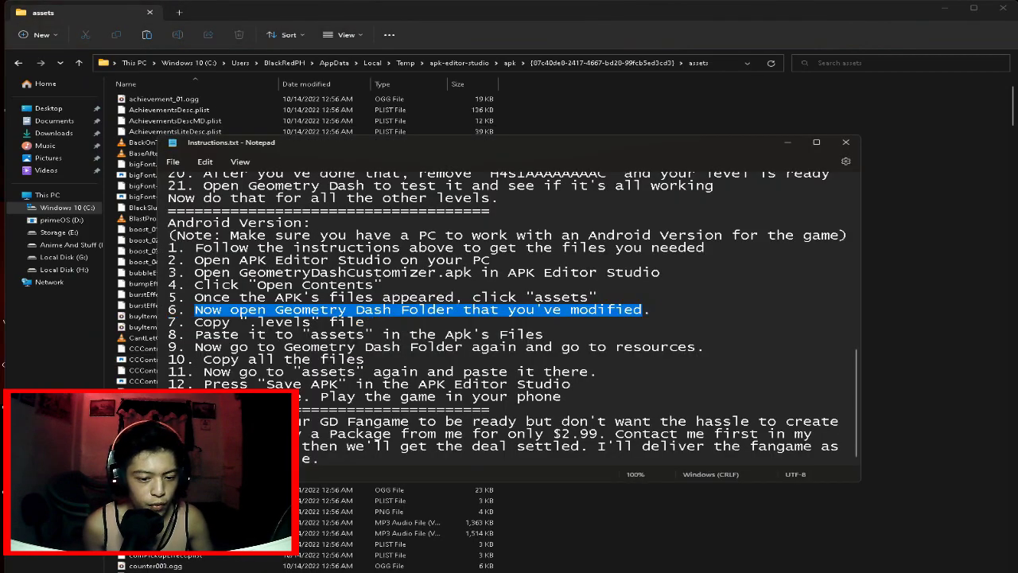
pyautogui.click(651, 309)
pyautogui.hotkey('alt', 'Tab')
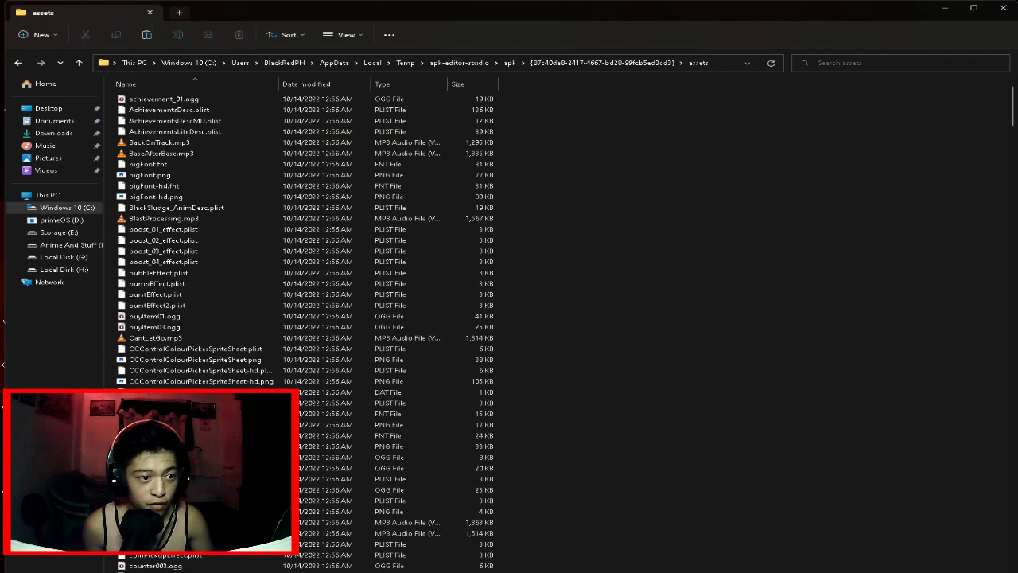
pyautogui.click(179, 13)
pyautogui.click(49, 109)
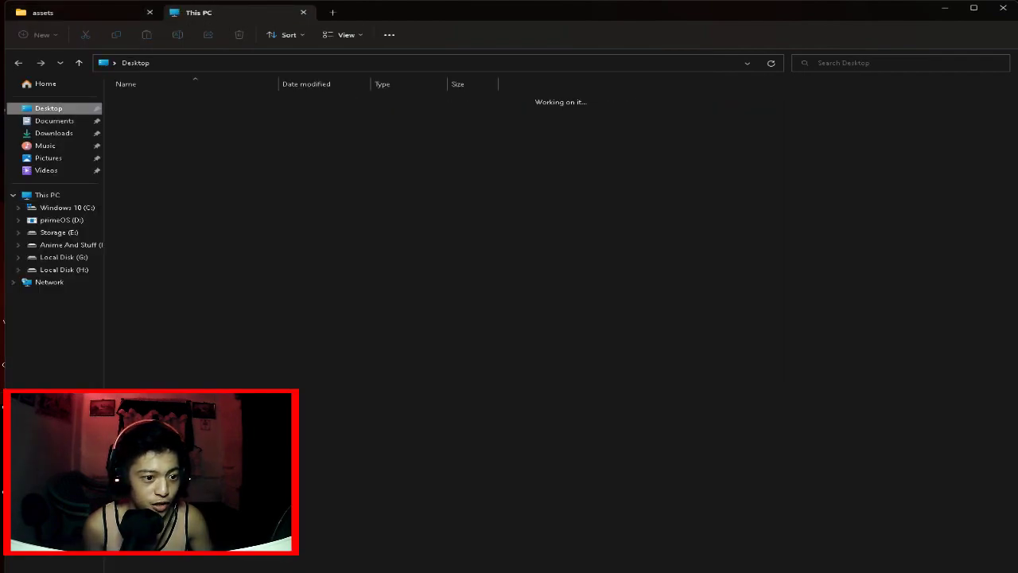
pyautogui.click(155, 100)
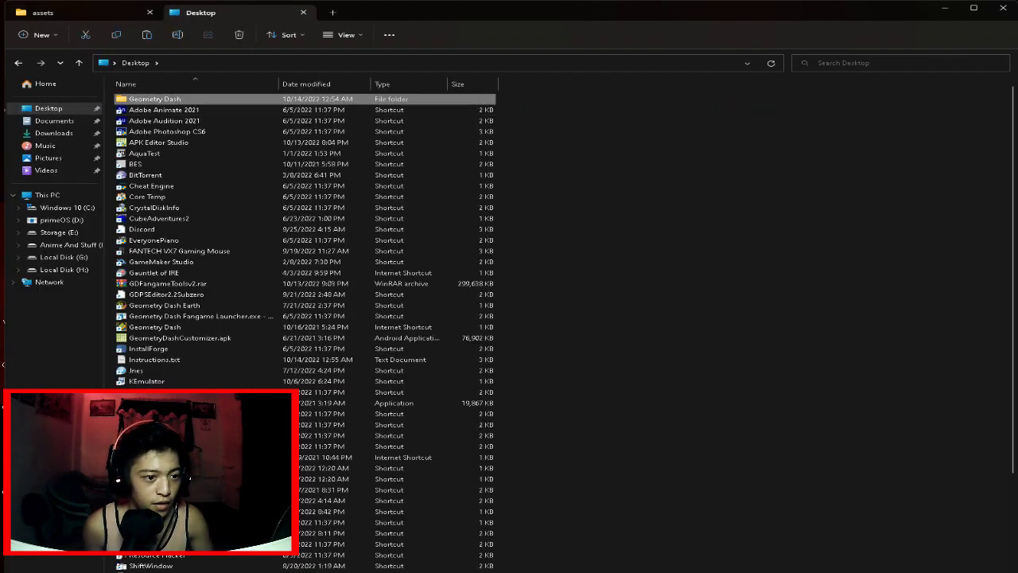
pyautogui.press('Return')
pyautogui.press('Return')
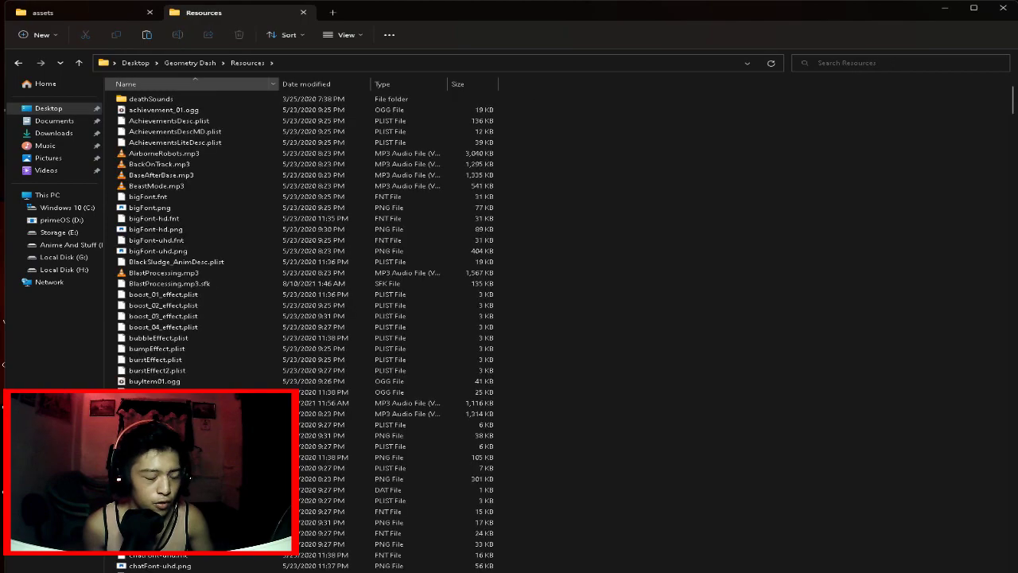
pyautogui.hotkey('alt', 'Left')
# Copy the .levels file from the Geometry Dash folder and paste it into the APK's assets folder.
pyautogui.click(191, 110)
pyautogui.moveTo(191, 110); pyautogui.dragTo(194, 112)
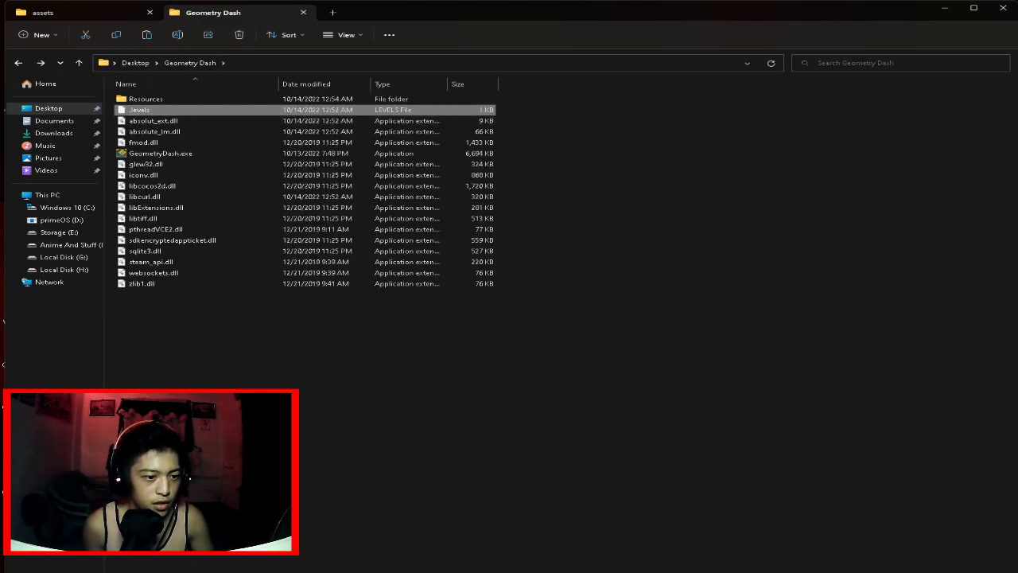
pyautogui.rightClick(153, 110)
pyautogui.click(188, 323)
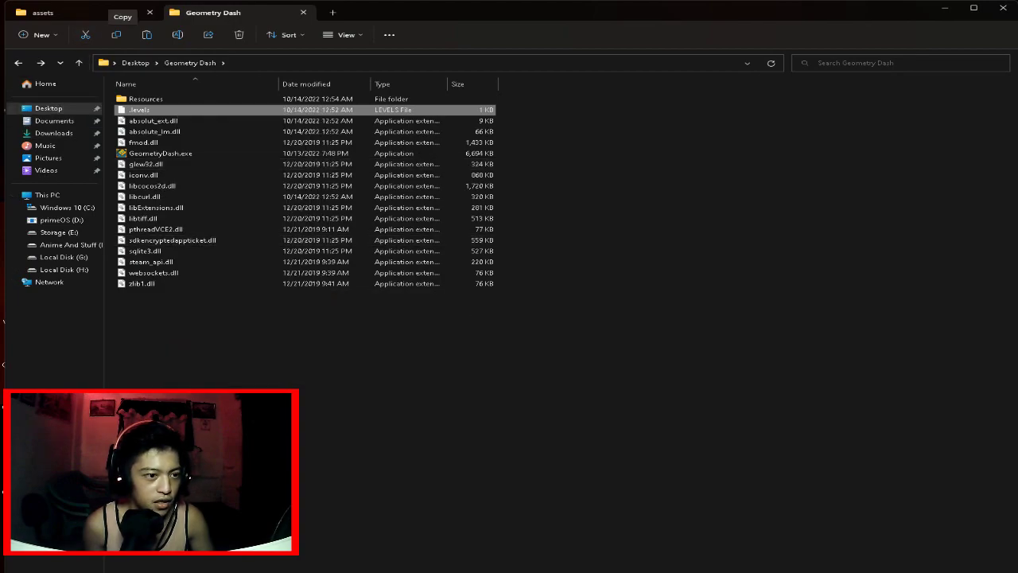
pyautogui.click(43, 12)
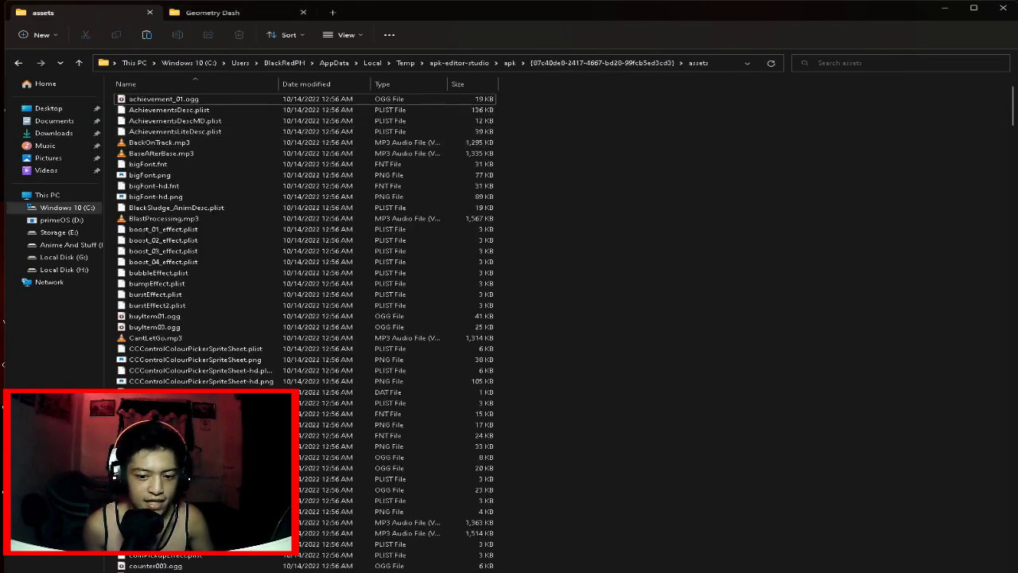
pyautogui.rightClick(621, 172)
pyautogui.click(654, 259)
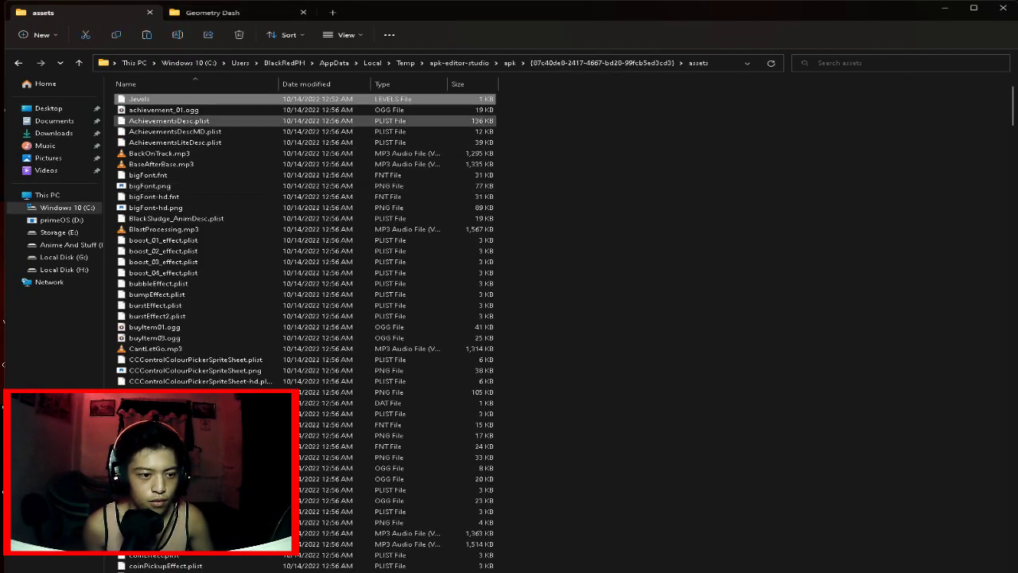
# Copy everything in the modified Geometry Dash folder's Resources folder and paste it into the APK's assets folder.
pyautogui.click(556, 119)
pyautogui.click(231, 13)
pyautogui.hotkey('ctrl', 'Tab')
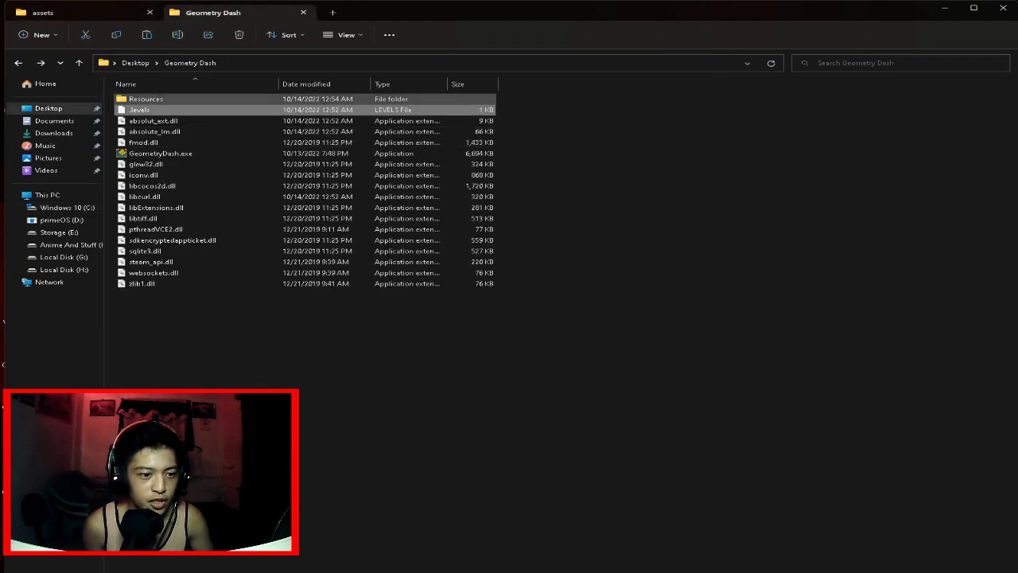
pyautogui.doubleClick(147, 100)
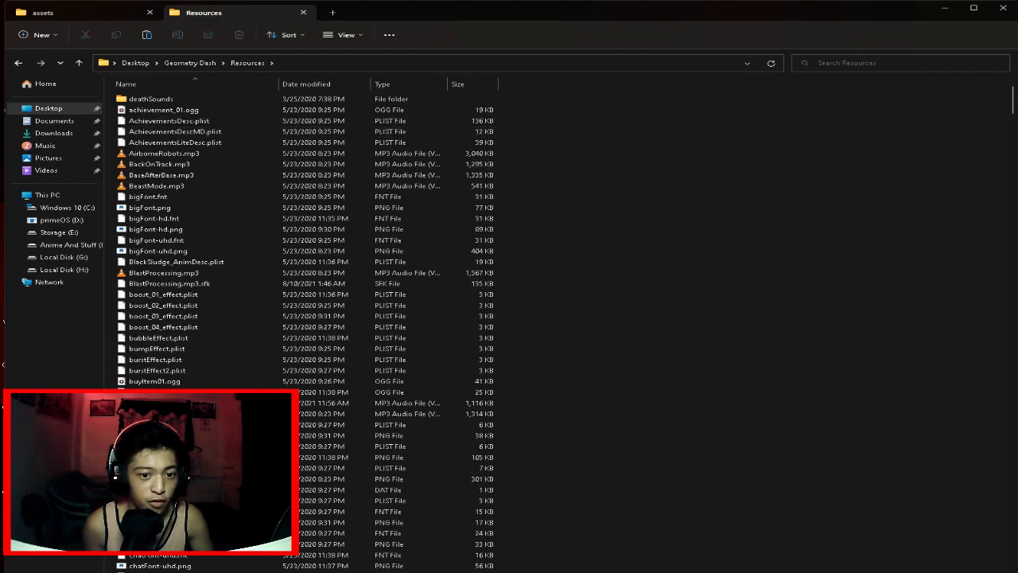
pyautogui.moveTo(529, 115); pyautogui.dragTo(457, 226)
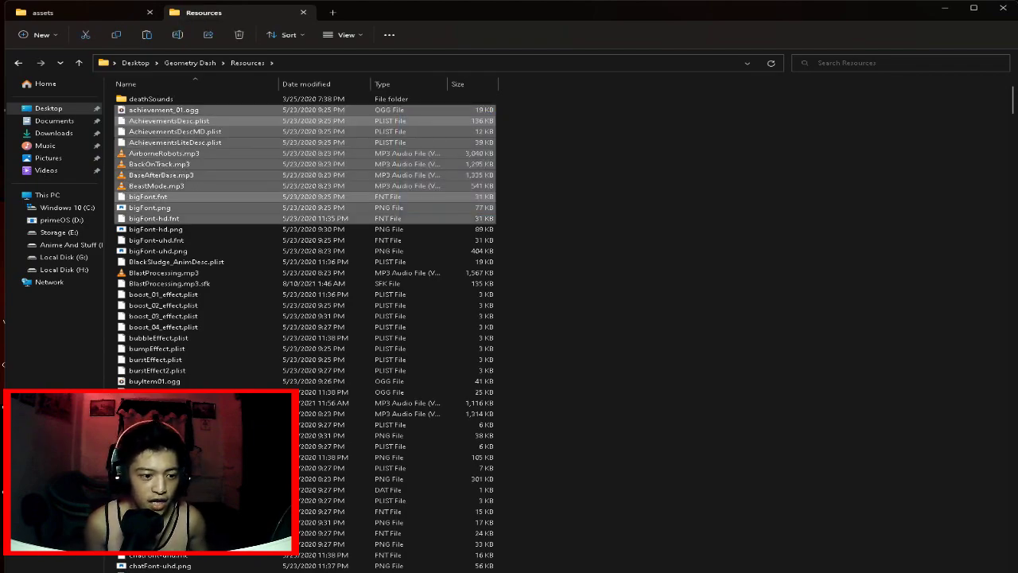
pyautogui.hotkey('ctrl', 'a')
pyautogui.press('c')
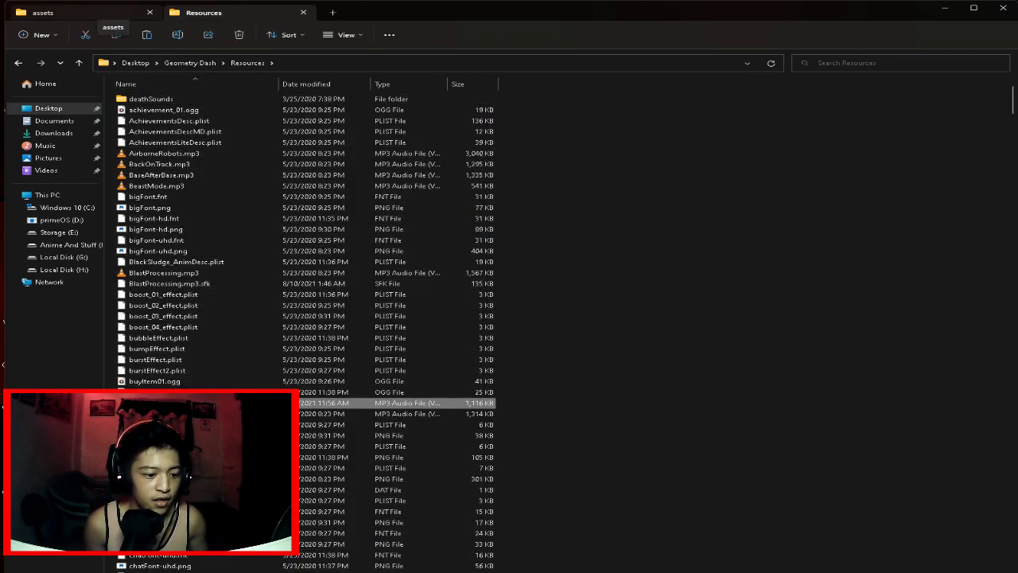
pyautogui.hotkey('ctrl', 'a')
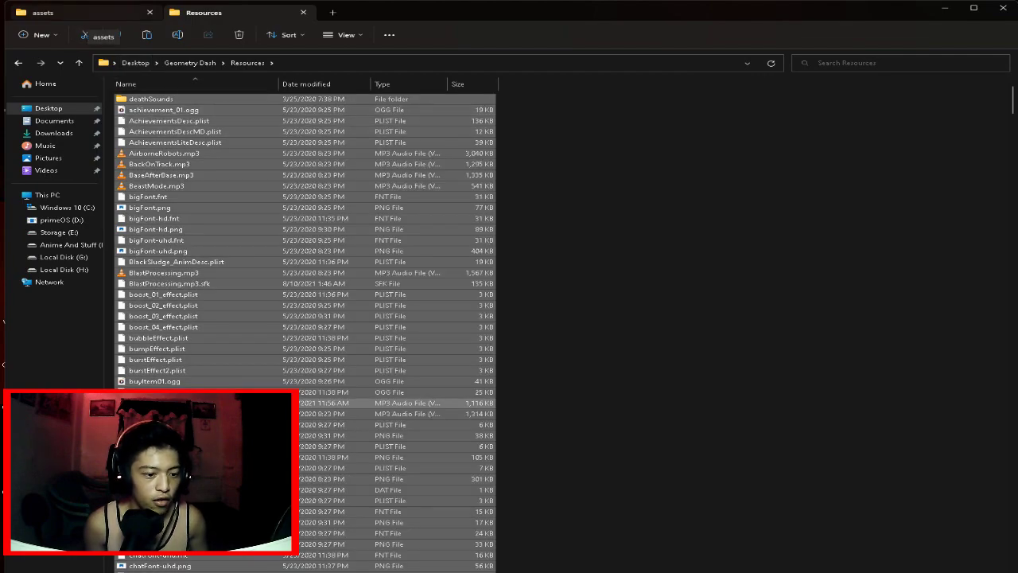
pyautogui.click(92, 15)
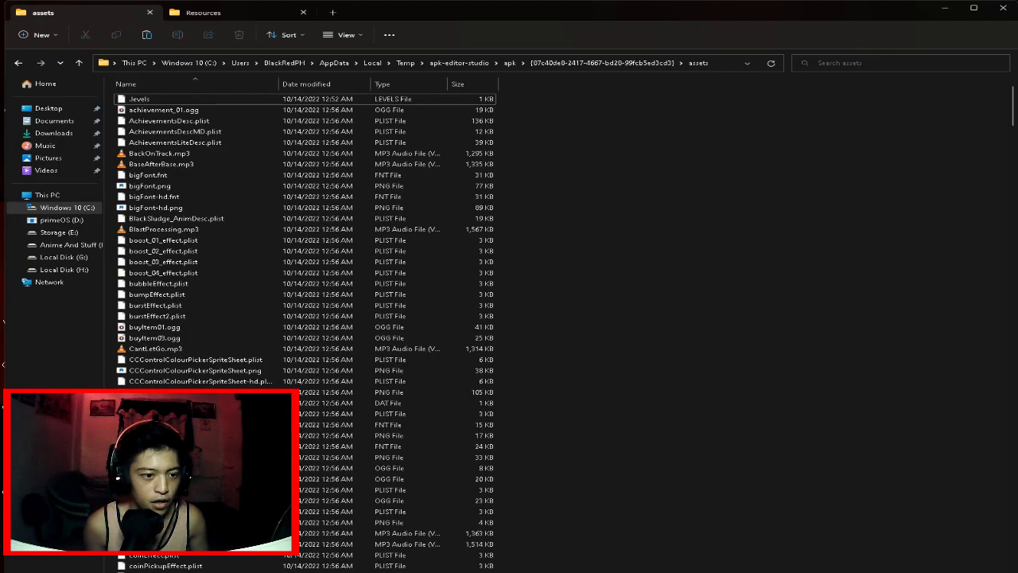
pyautogui.hotkey('ctrl', 'v')
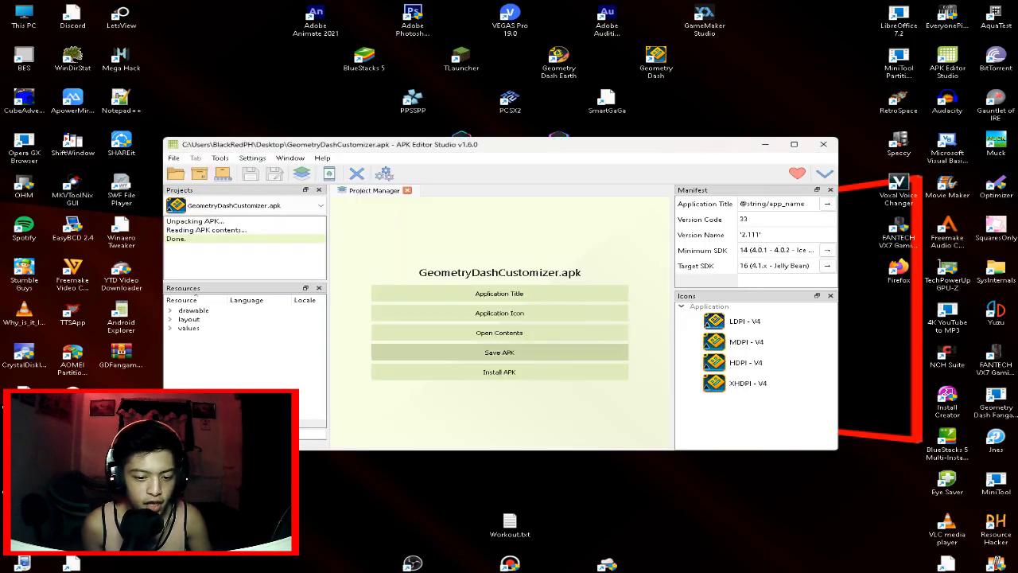
# Save the edited APK from APK Editor Studio to the Desktop as GDCOCK.apk and place its icon near the other project files.
pyautogui.click(499, 352)
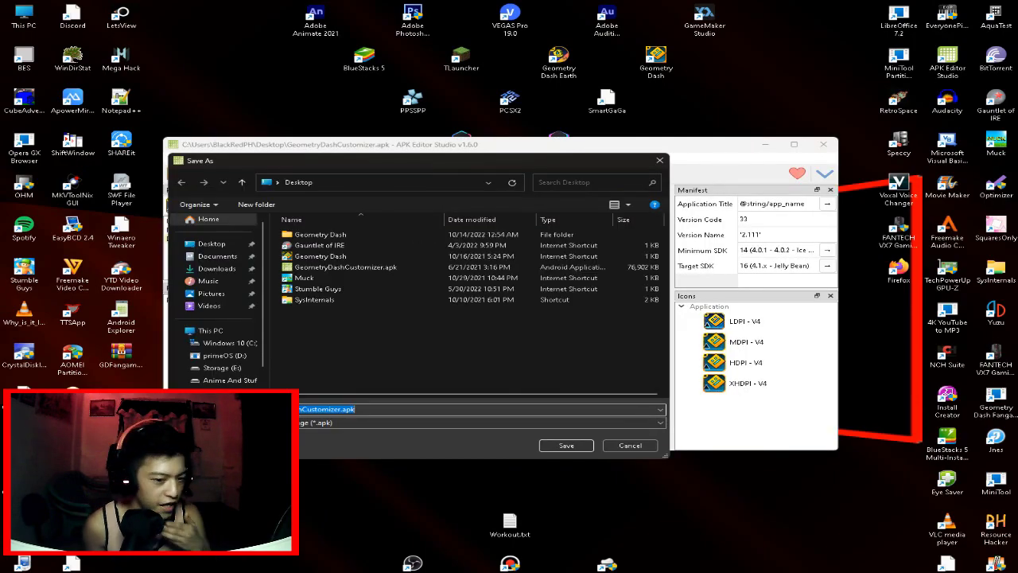
pyautogui.write('GDPS')
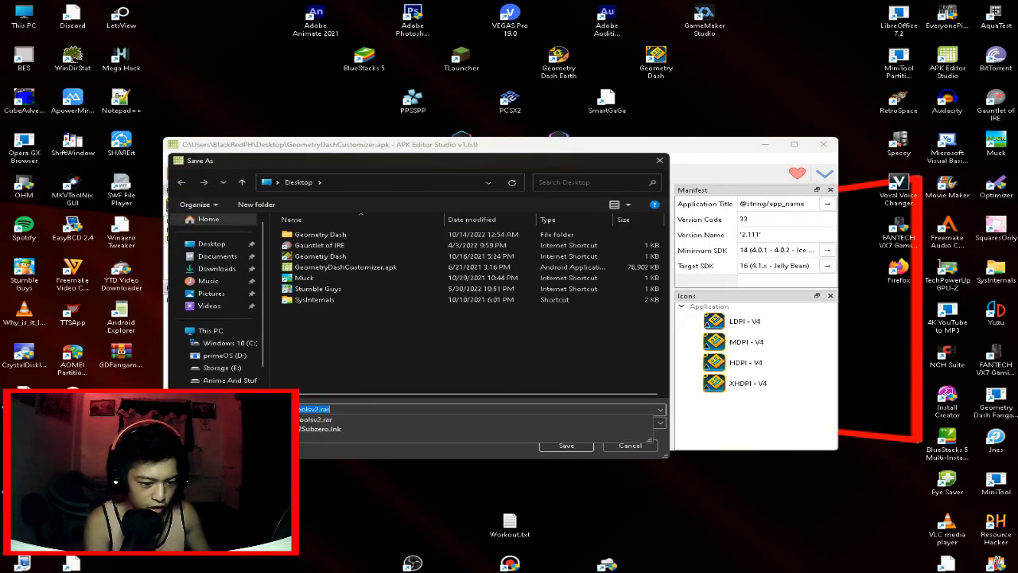
pyautogui.press('Return')
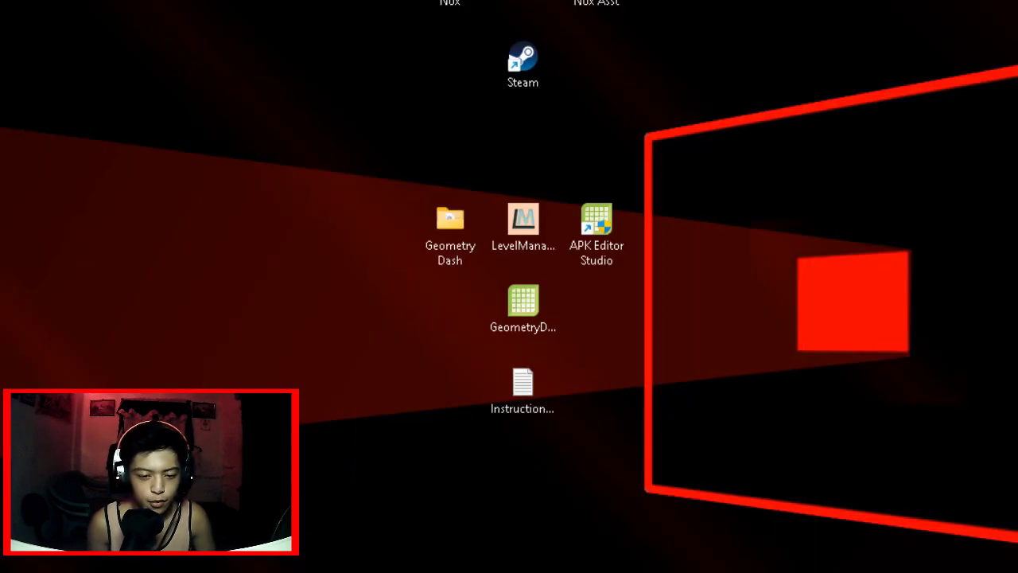
pyautogui.moveTo(97, 357); pyautogui.dragTo(371, 317)
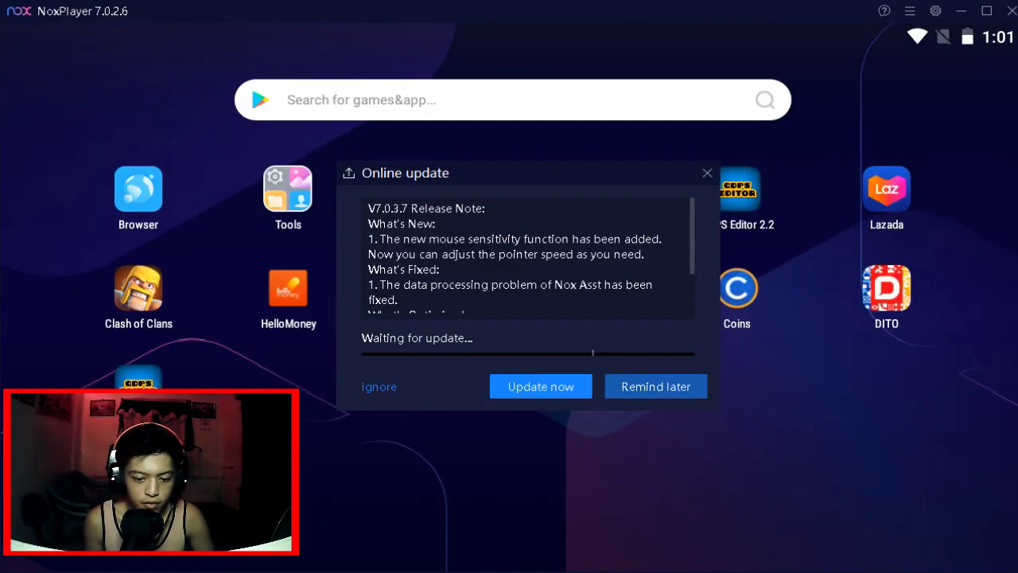
# Switch to NoxPlayer, postpone its online update, and install GDCOCK.apk from the Desktop.
pyautogui.click(656, 387)
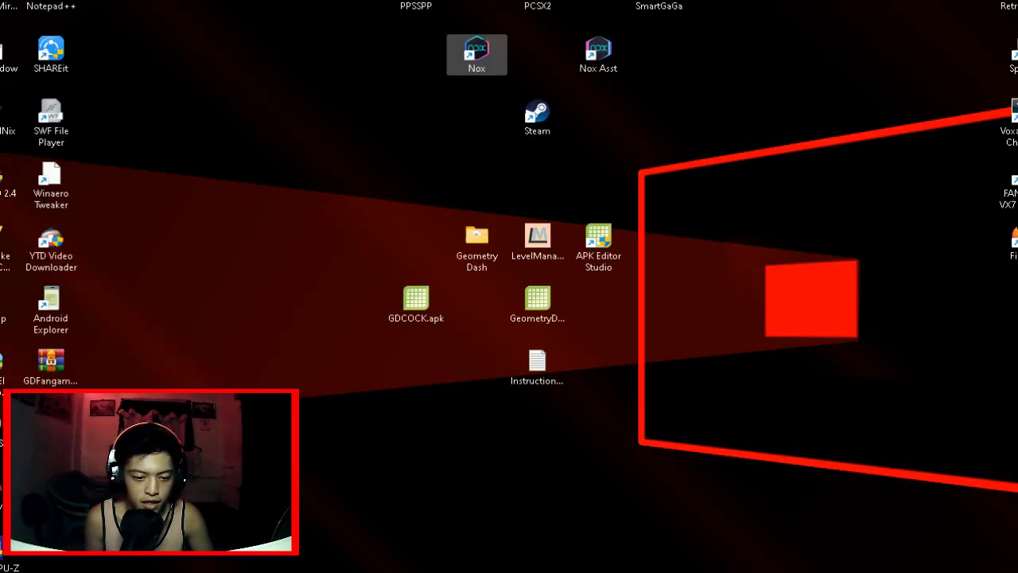
pyautogui.moveTo(416, 301); pyautogui.dragTo(455, 298)
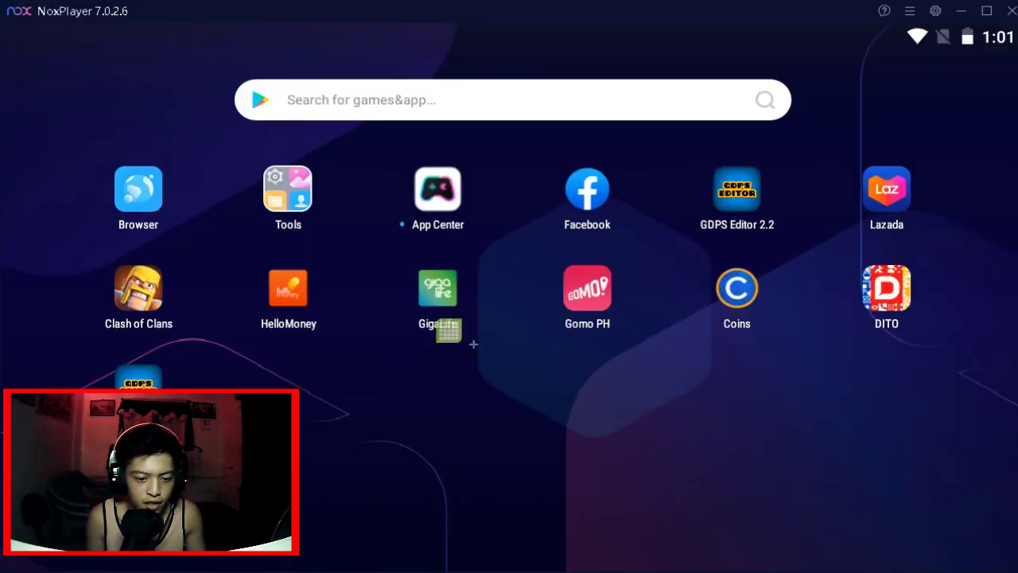
pyautogui.moveTo(449, 327); pyautogui.dragTo(439, 382)
pyautogui.hotkey('alt', 'Tab')
pyautogui.hotkey('alt', 'Tab')
pyautogui.hotkey('alt', 'Tab')
pyautogui.hotkey('alt', 'Tab')
pyautogui.hotkey('alt', 'Tab')
pyautogui.hotkey('alt', 'Tab')
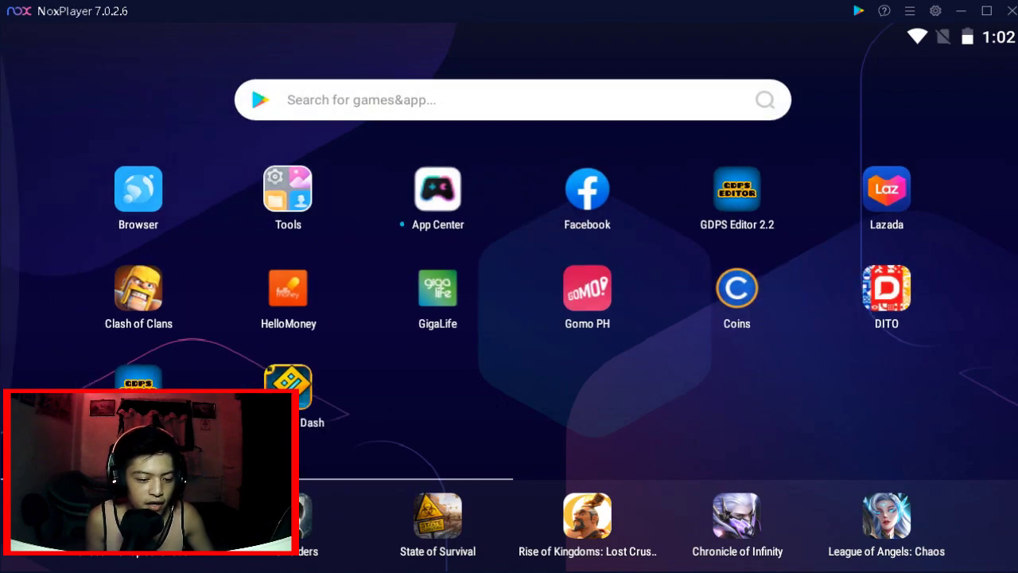
# Launch the installed Geometry Dash in NoxPlayer and browse through the level selection to check the custom level names.
pyautogui.click(288, 386)
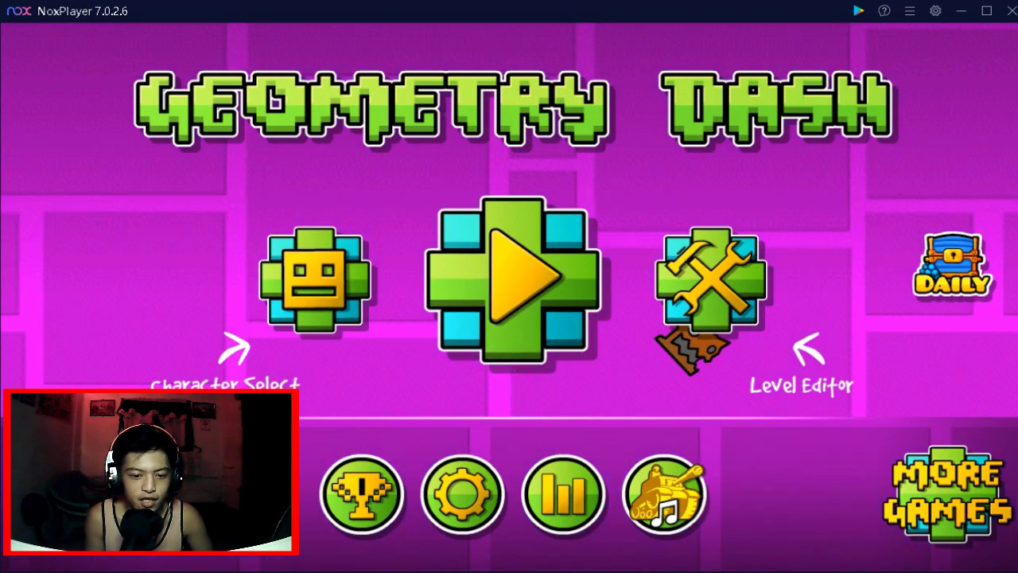
pyautogui.click(513, 280)
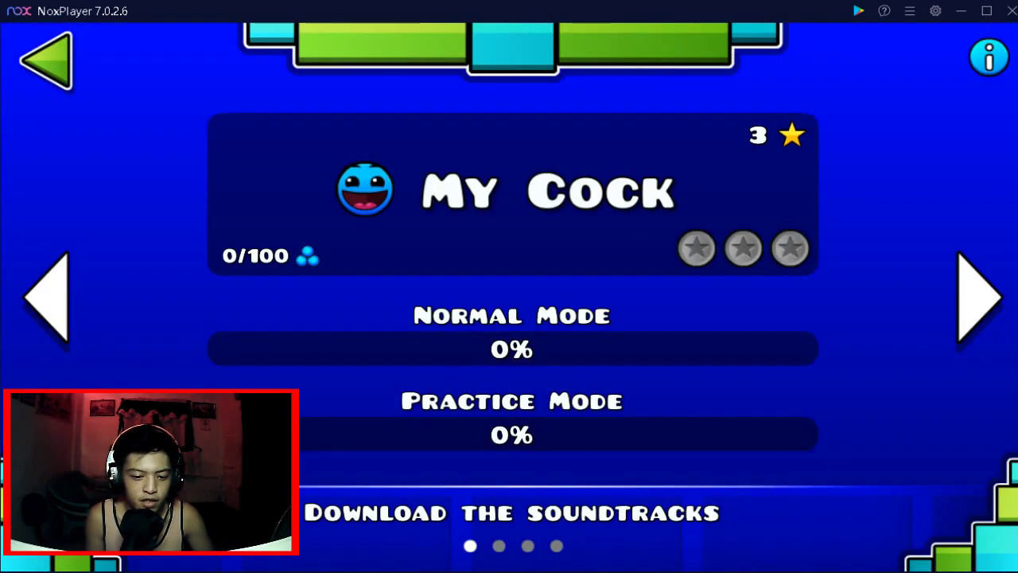
pyautogui.moveTo(715, 319); pyautogui.dragTo(358, 318)
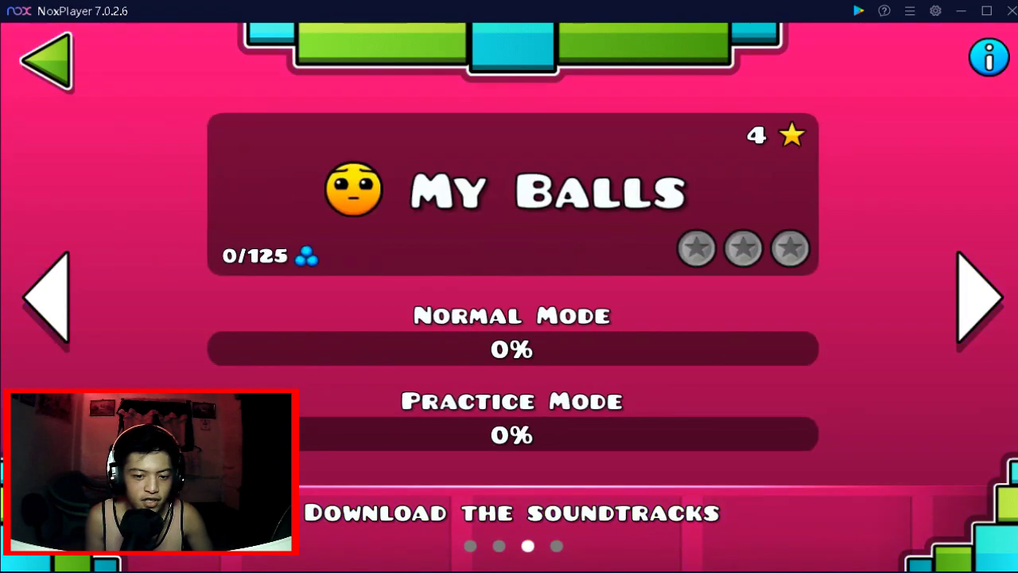
pyautogui.press('Right')
pyautogui.press('Right')
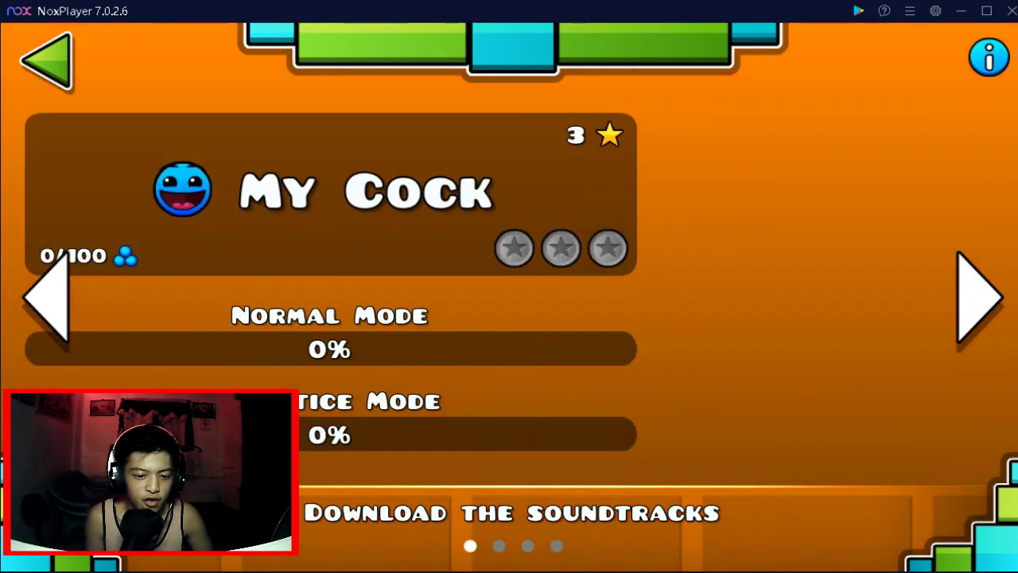
pyautogui.press('Right')
pyautogui.press('Right')
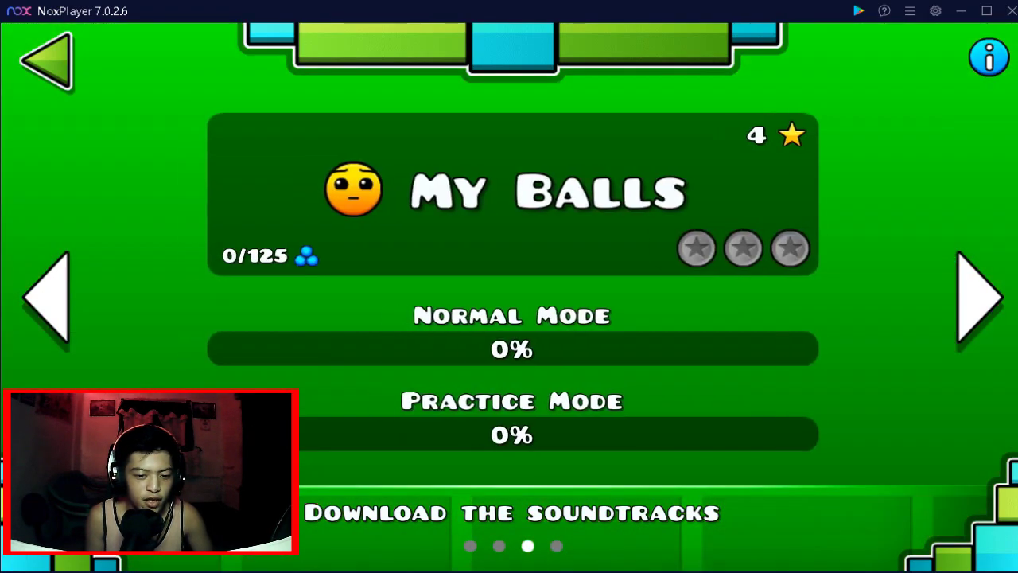
pyautogui.press('Right')
pyautogui.press('Right')
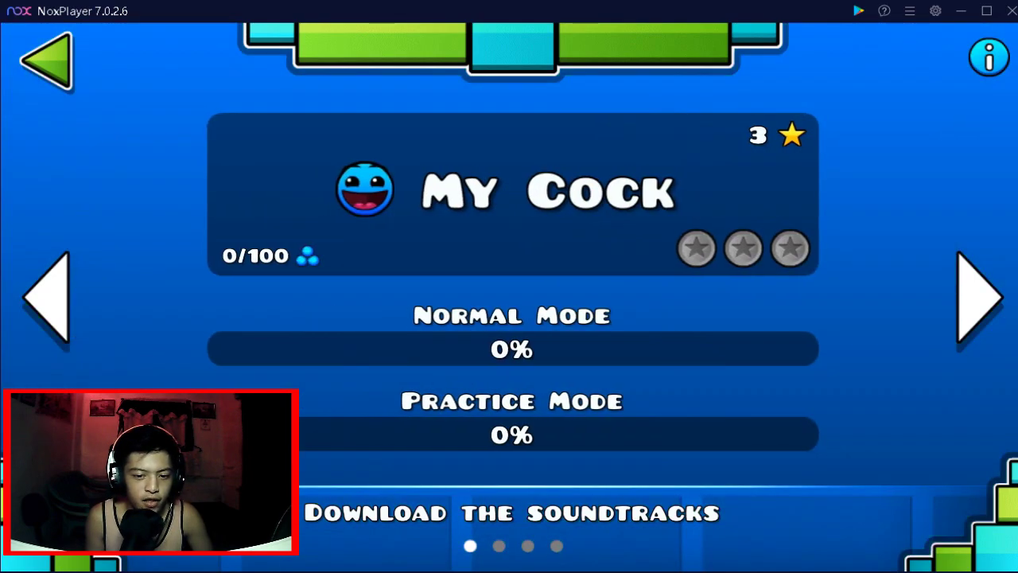
# Play the 3-star custom level to test it, and pause the game.
pyautogui.press('space')
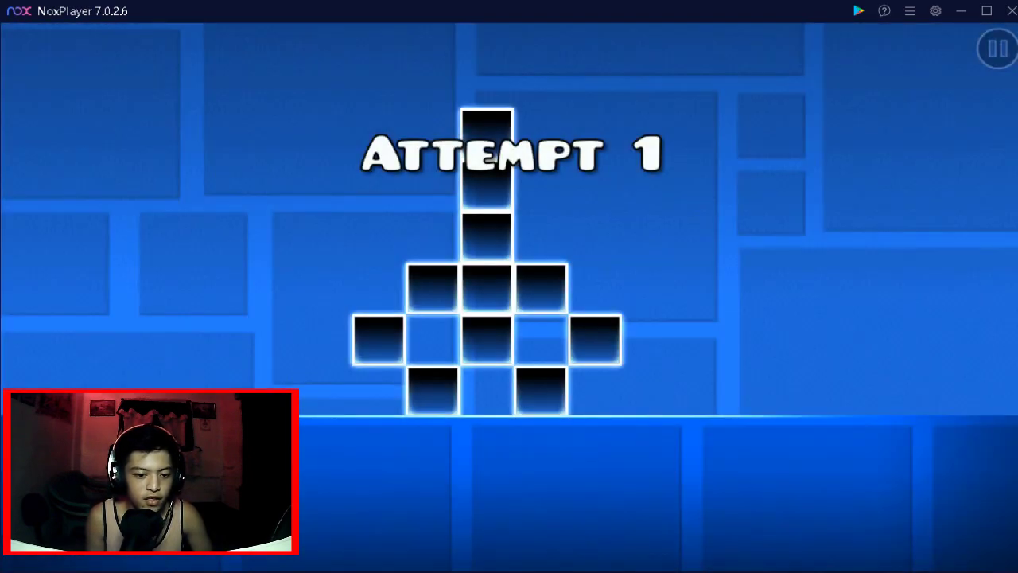
pyautogui.press('space')
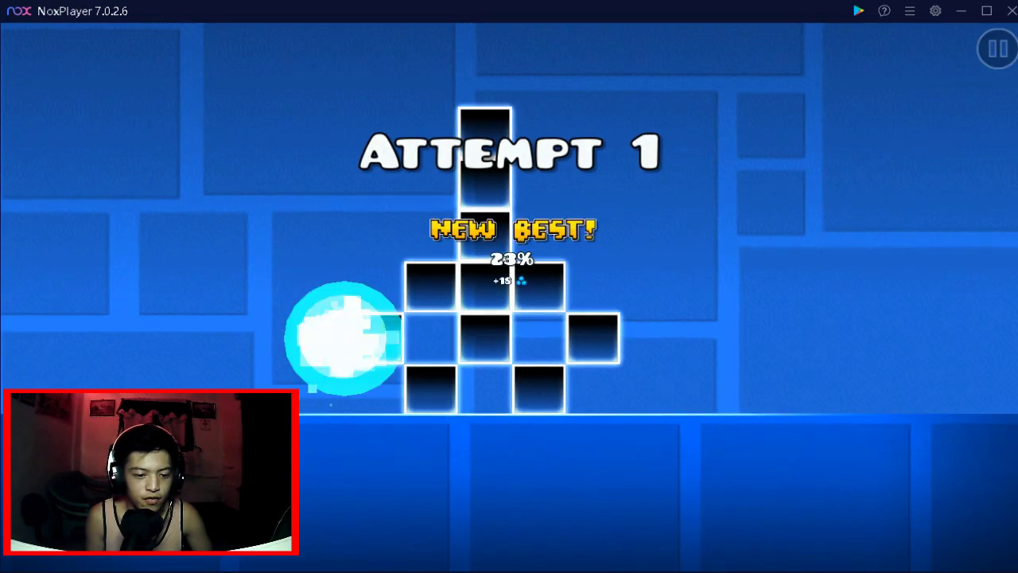
pyautogui.press('Escape')
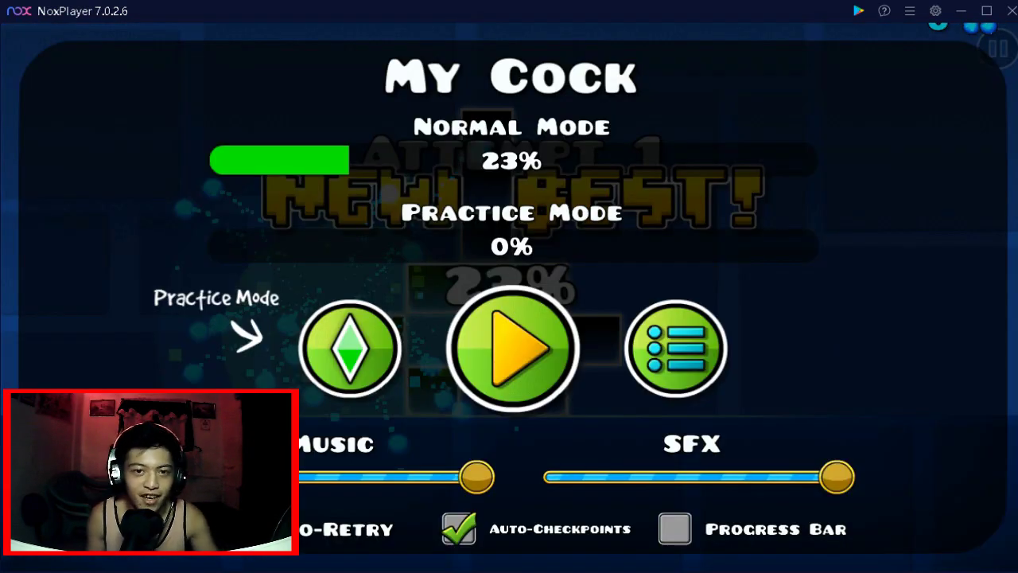